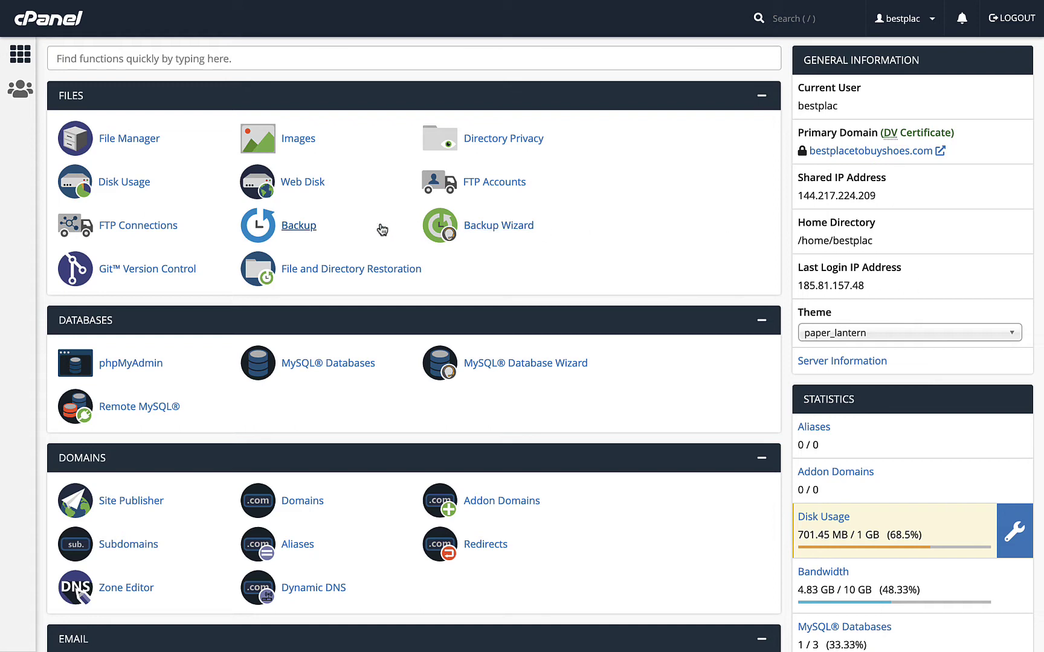
- Download a .sql.gz backup of the bestplac_wp789 database from the Backup page, then return to the dashboard
{"action": "left_click", "coordinate": [306, 230]}
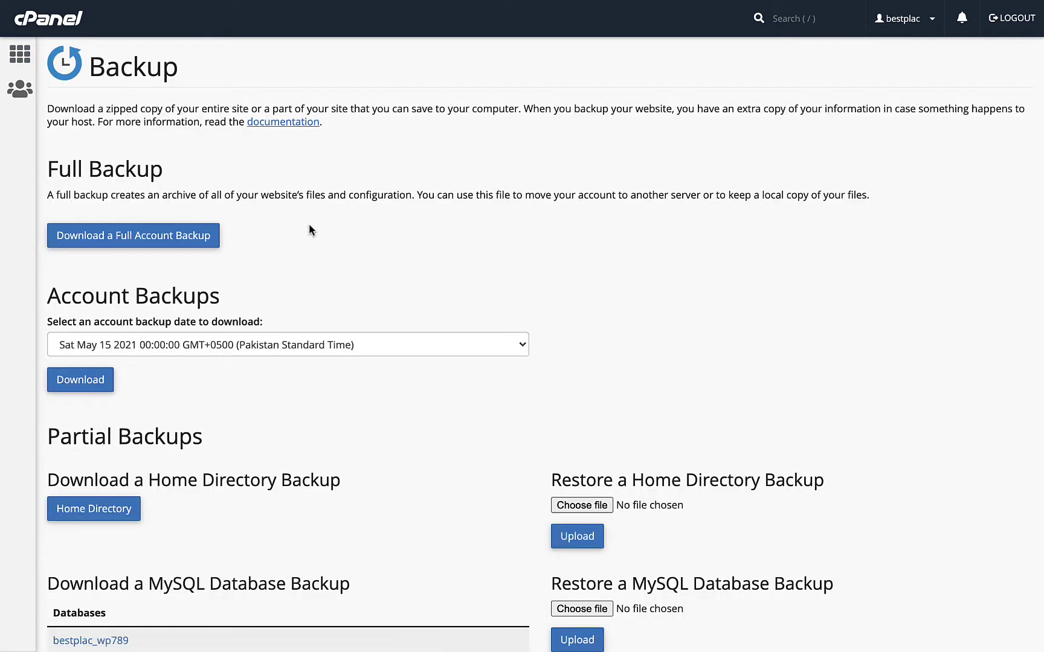
{"action": "left_click", "coordinate": [179, 243]}
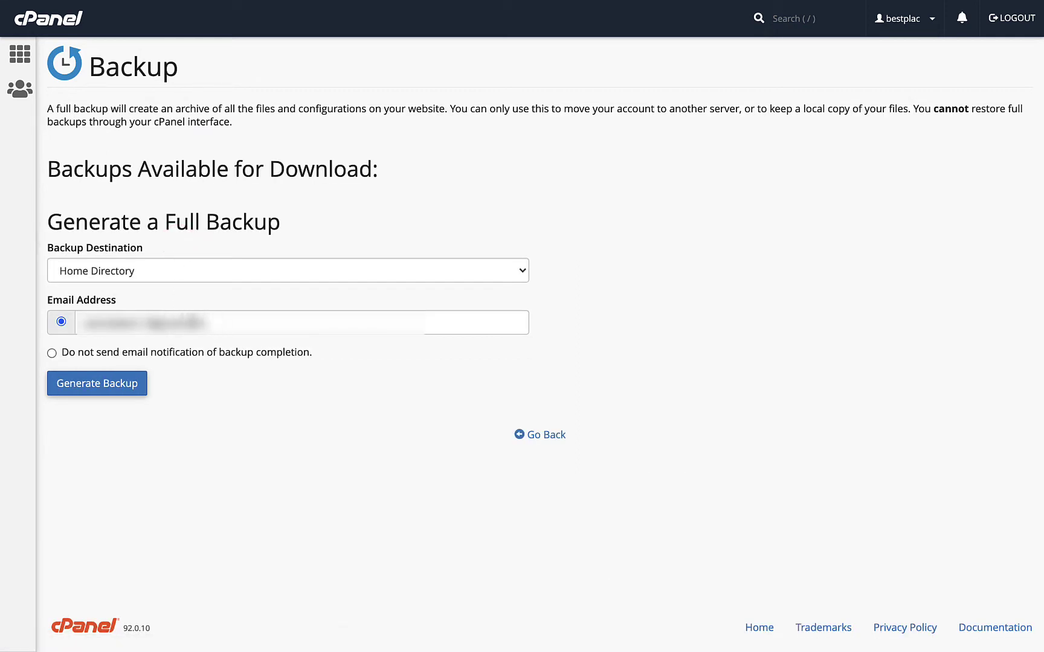
{"action": "left_click", "coordinate": [547, 434]}
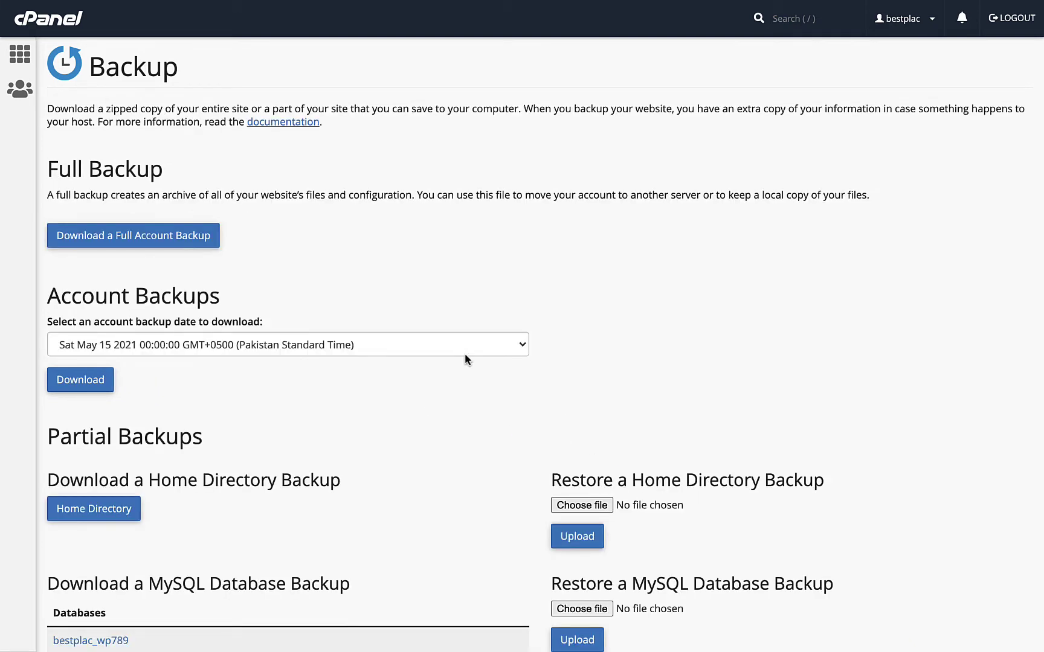
{"action": "scroll", "coordinate": [466, 357], "scroll_direction": "down", "scroll_amount": 5}
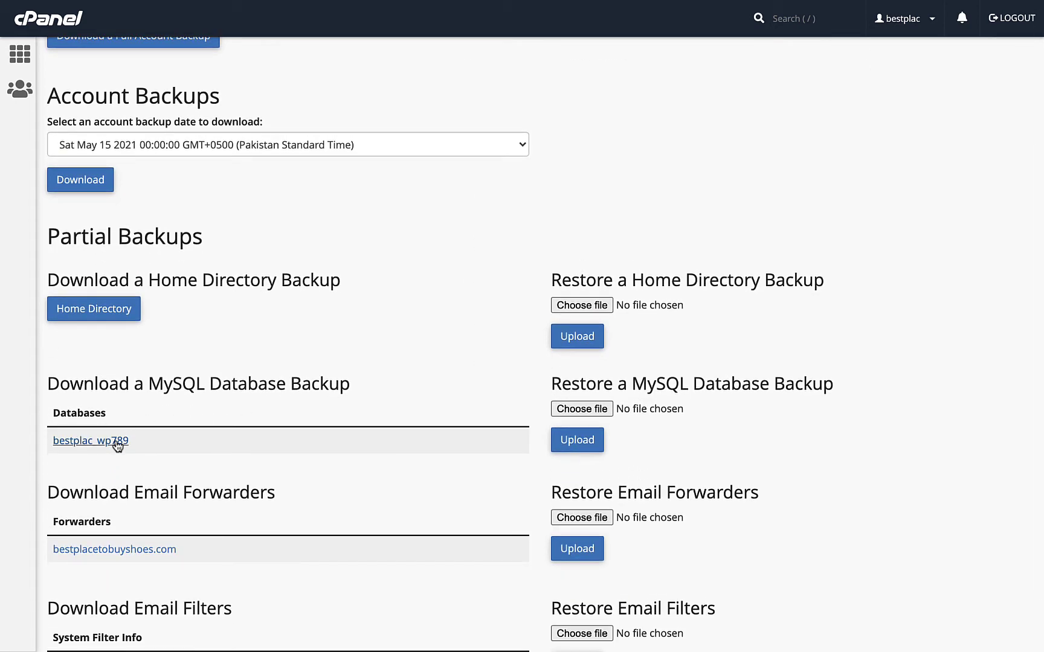
{"action": "left_click", "coordinate": [117, 442]}
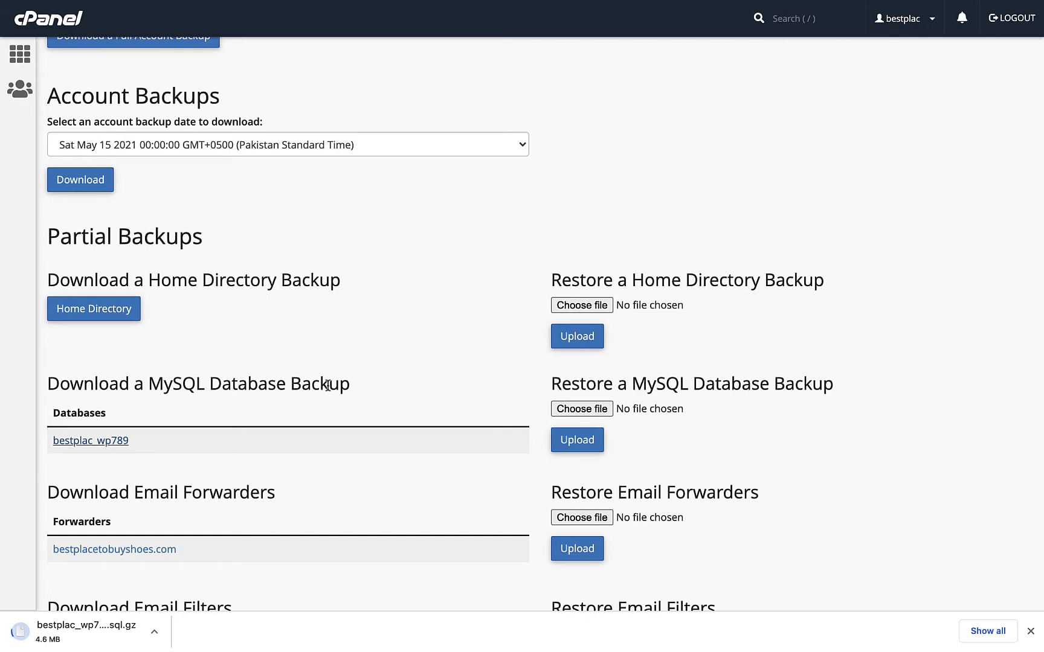
{"action": "scroll", "coordinate": [284, 157], "scroll_direction": "up", "scroll_amount": 2}
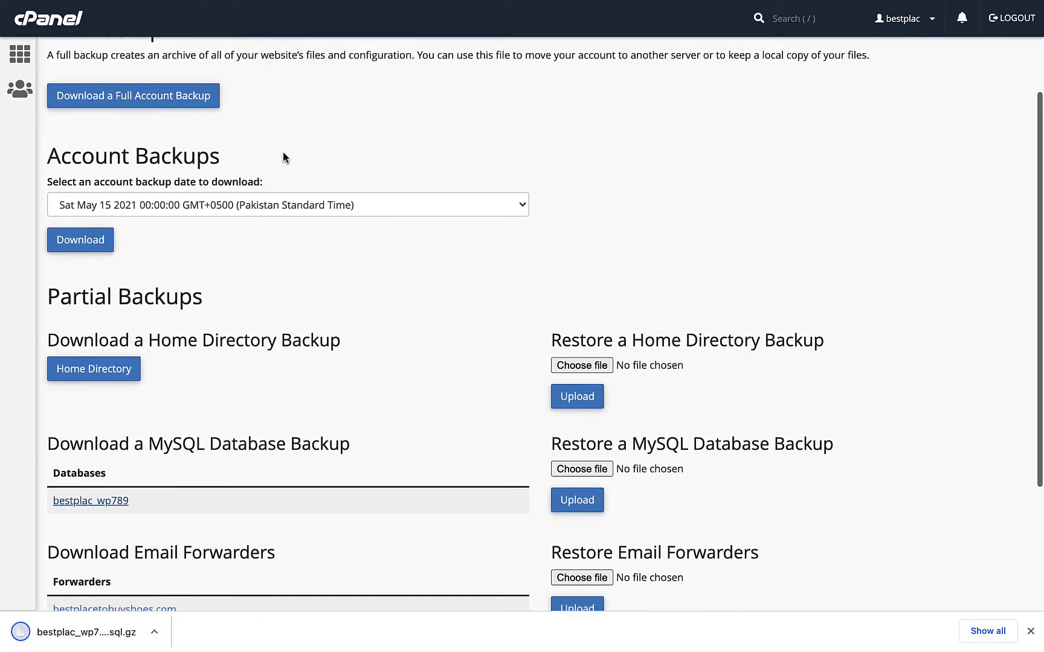
{"action": "scroll", "coordinate": [283, 159], "scroll_direction": "up", "scroll_amount": 1}
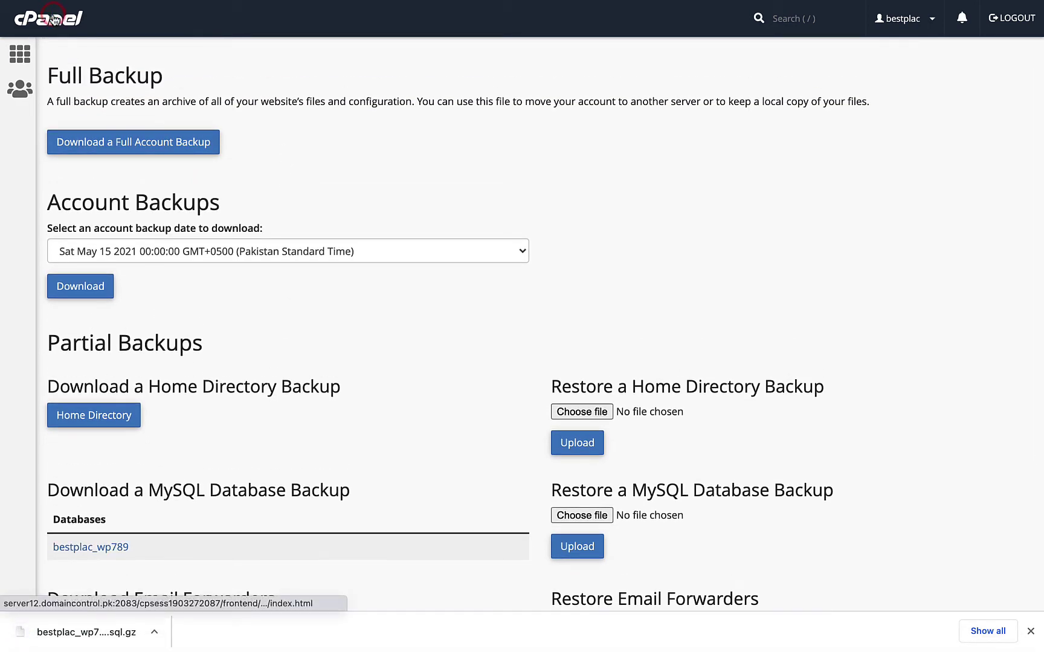
{"action": "left_click", "coordinate": [53, 18]}
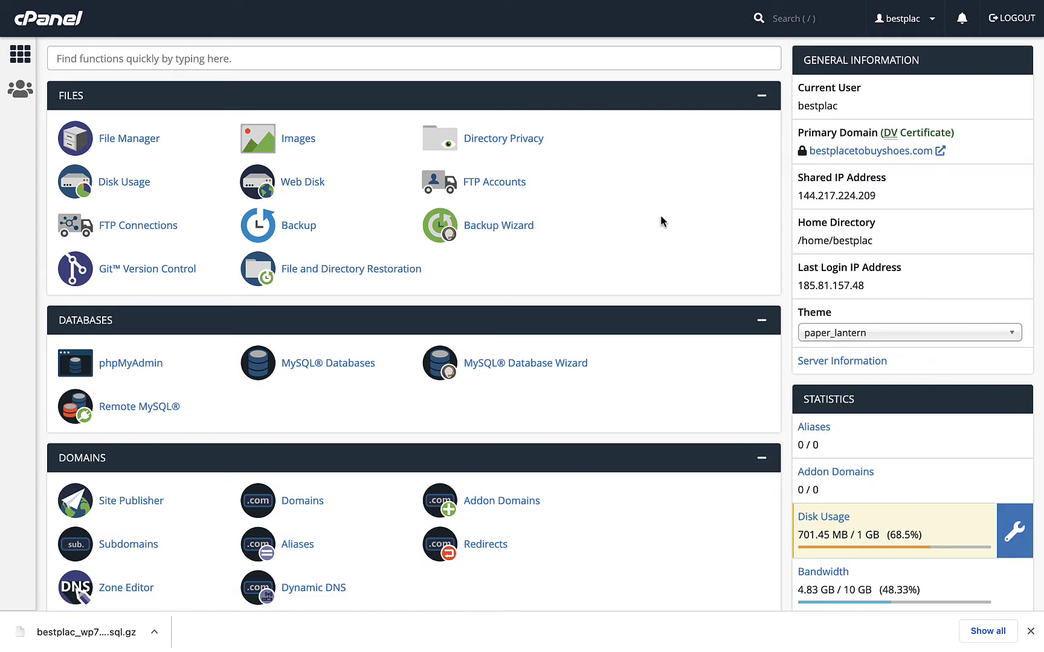
- Open public_html in File Manager and select wp-admin through xmlrpc.php, abandoning a zip compression
{"action": "left_click", "coordinate": [131, 141]}
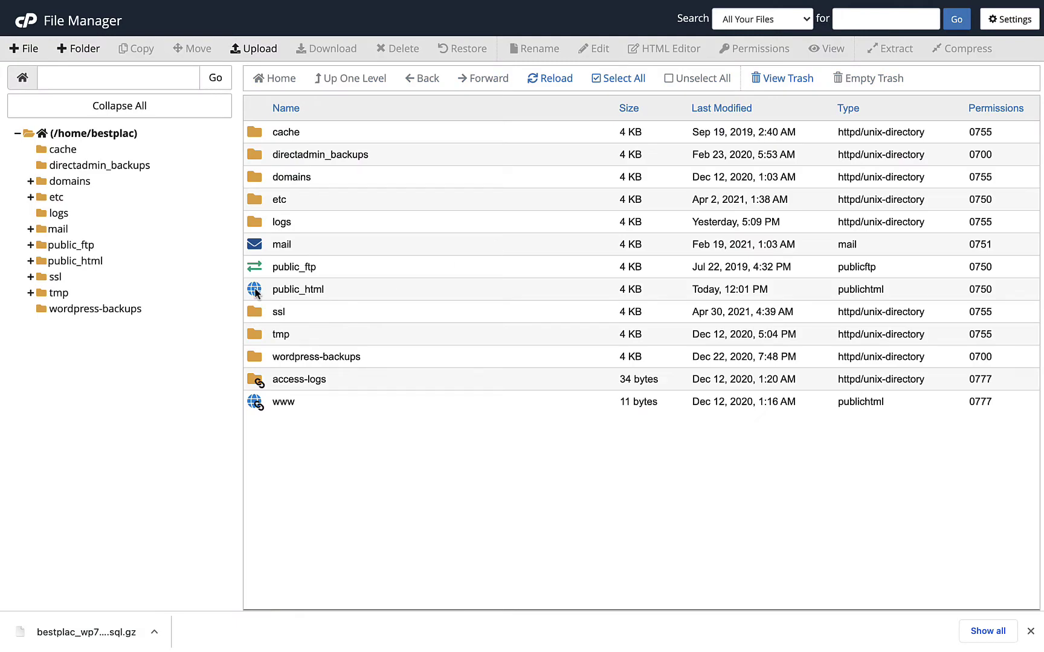
{"action": "double_click", "coordinate": [256, 291]}
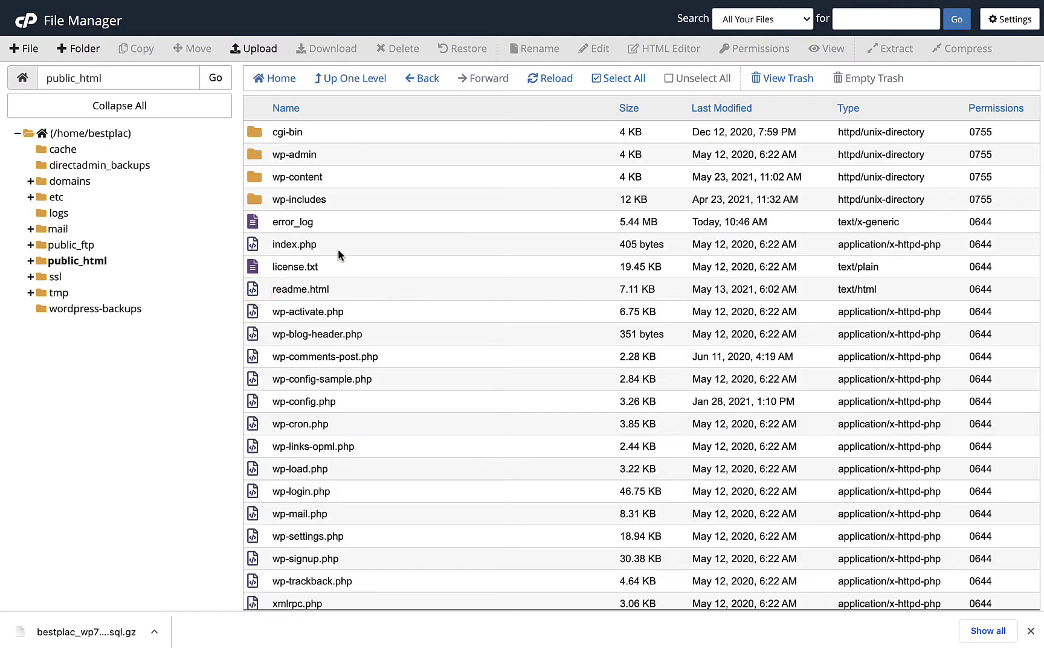
{"action": "left_click", "coordinate": [257, 156]}
{"action": "scroll", "coordinate": [290, 507], "scroll_direction": "down", "scroll_amount": 1}
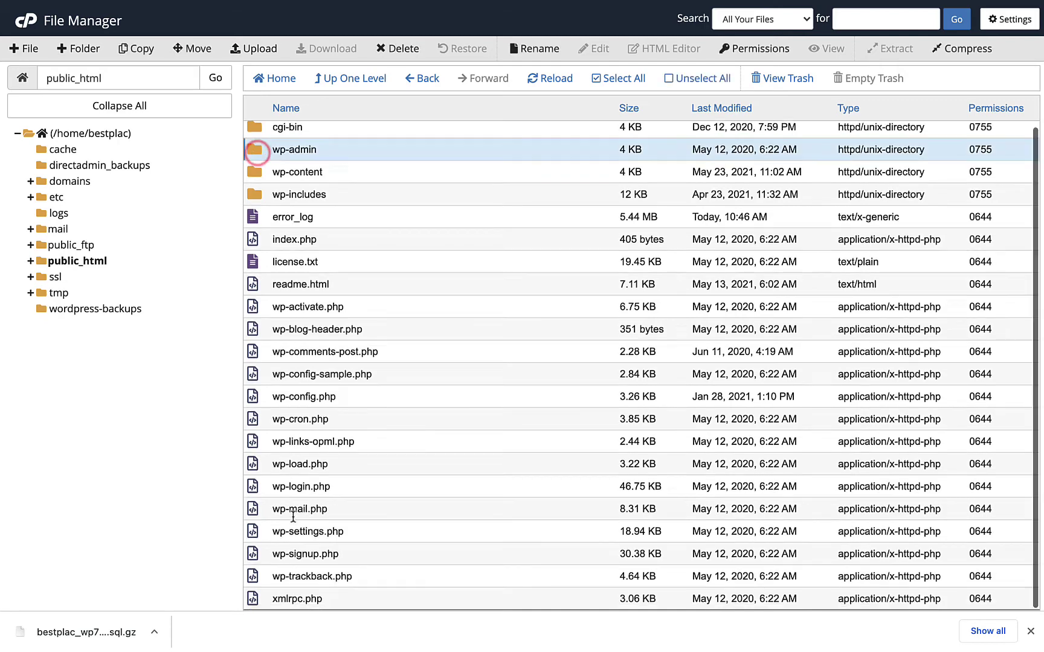
{"action": "left_click", "coordinate": [253, 599], "text": "shift"}
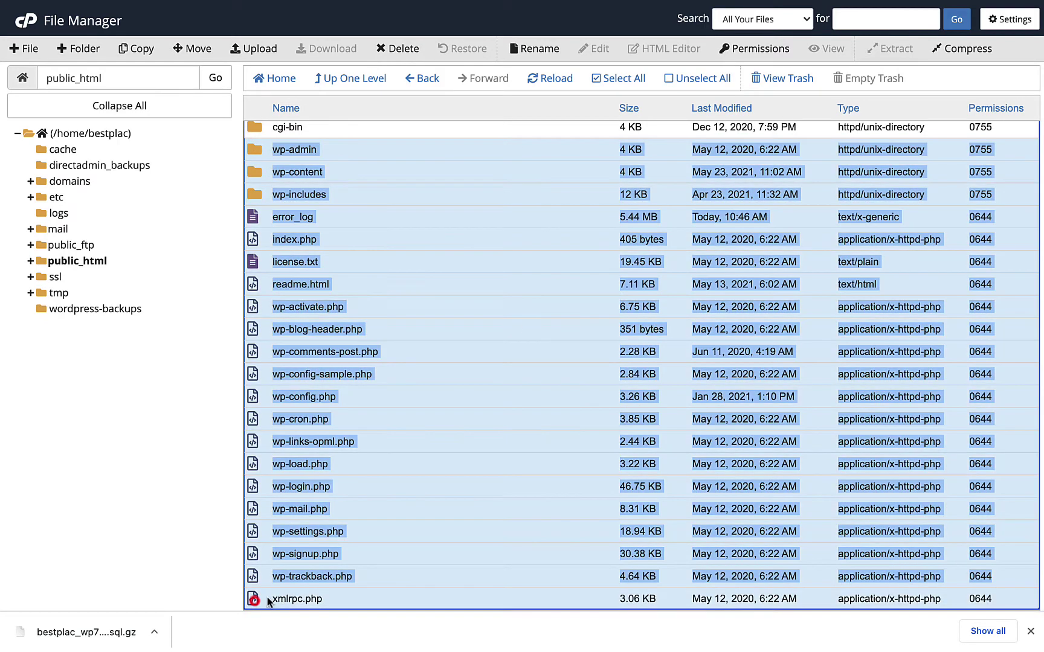
{"action": "left_click", "coordinate": [957, 54]}
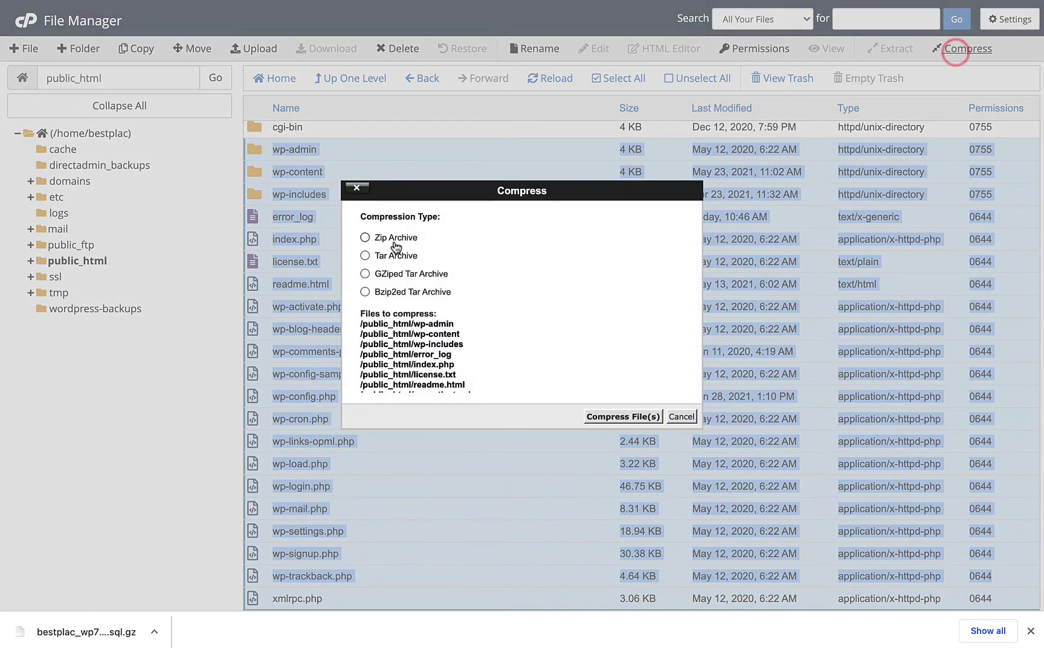
{"action": "left_click", "coordinate": [394, 239]}
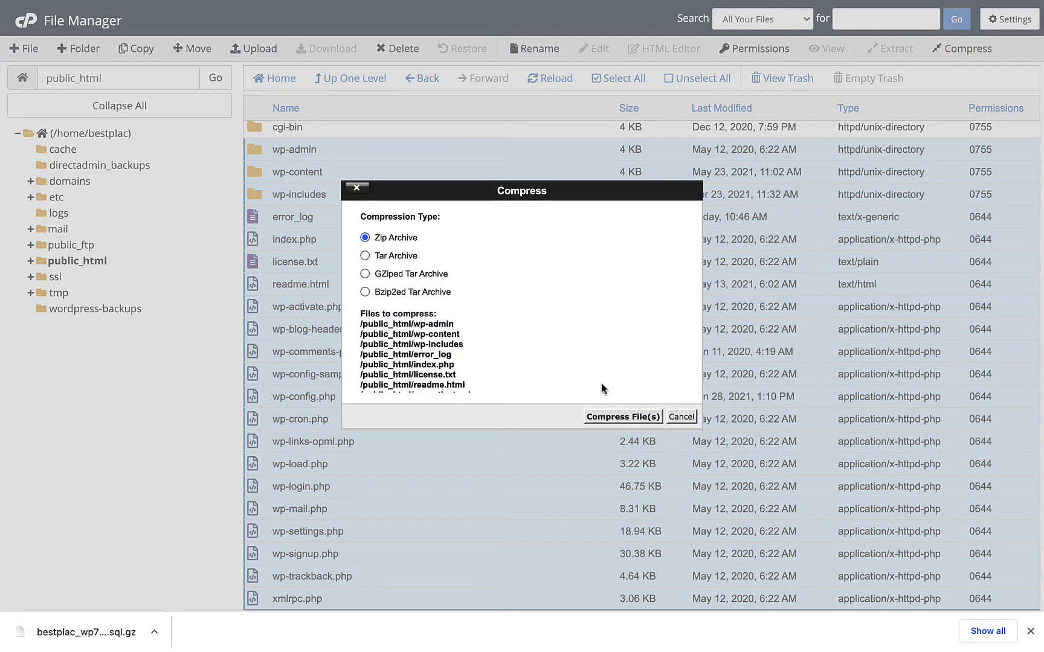
{"action": "left_click", "coordinate": [679, 418]}
- Permanently delete every core file except wp-content and wp-config.php, skipping the trash
{"action": "left_click", "coordinate": [252, 151]}
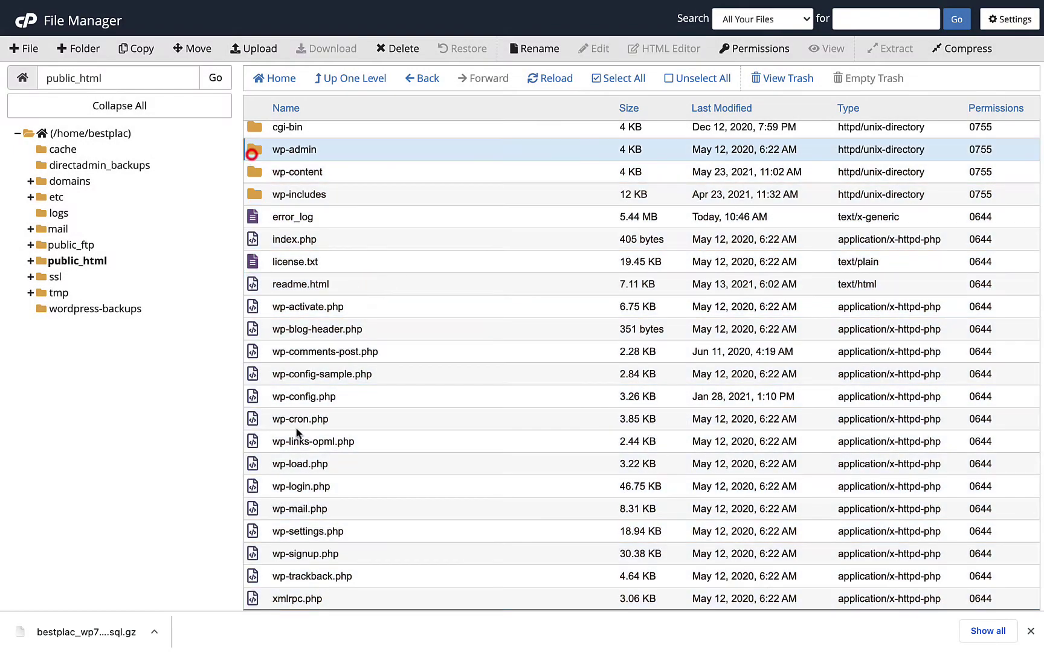
{"action": "left_click", "coordinate": [252, 602], "text": "shift"}
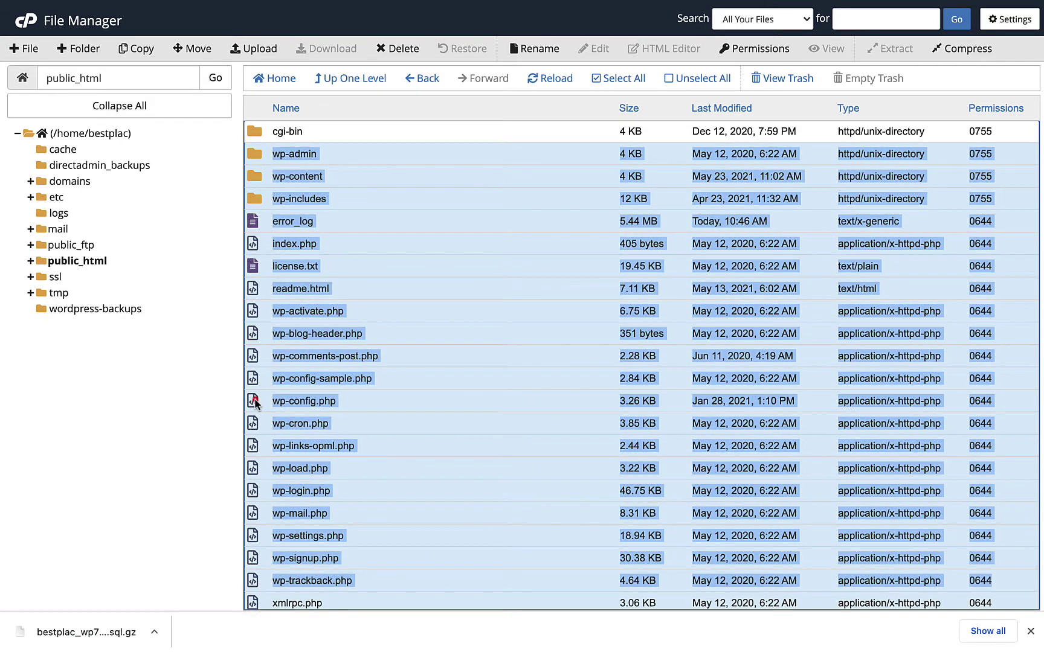
{"action": "left_click", "coordinate": [253, 401], "text": "ctrl"}
{"action": "left_click", "coordinate": [247, 175], "text": "ctrl"}
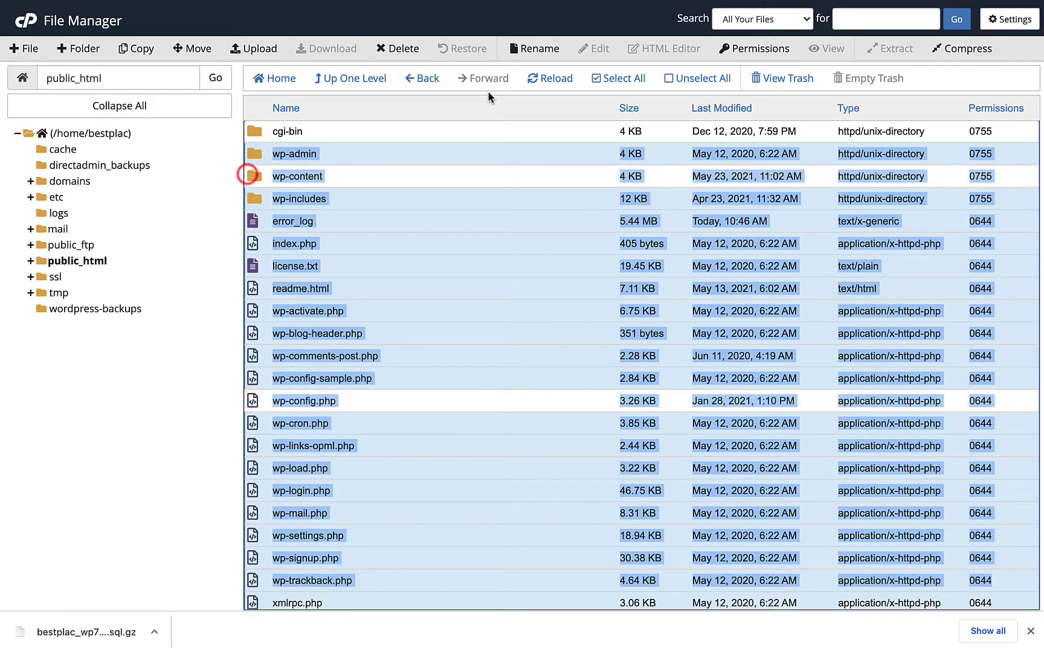
{"action": "left_click", "coordinate": [403, 49]}
{"action": "left_click", "coordinate": [554, 378]}
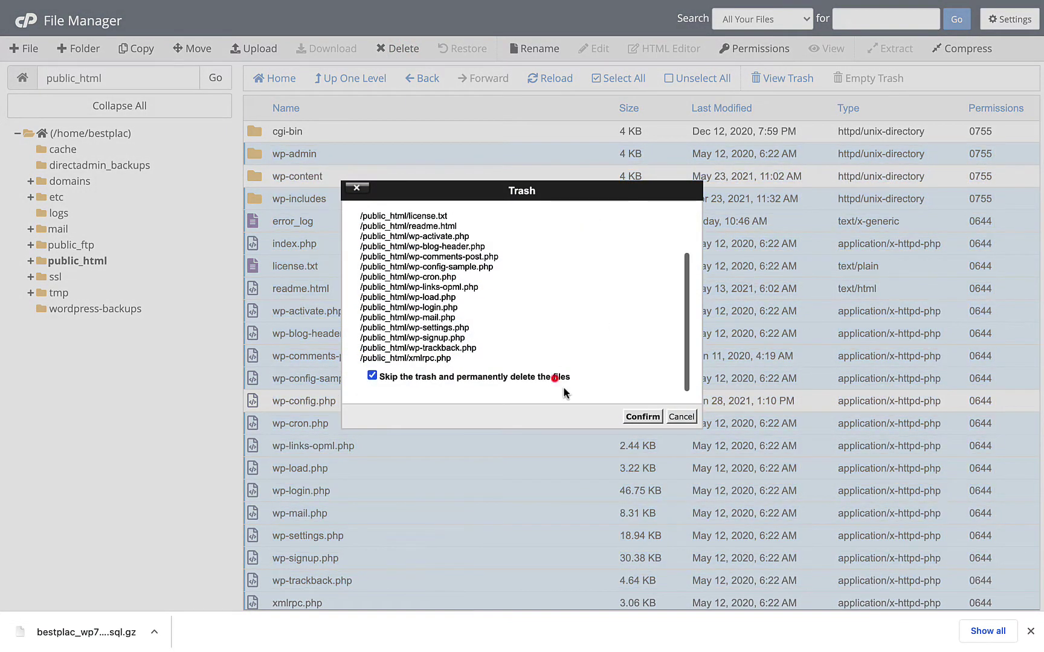
{"action": "left_click", "coordinate": [646, 419]}
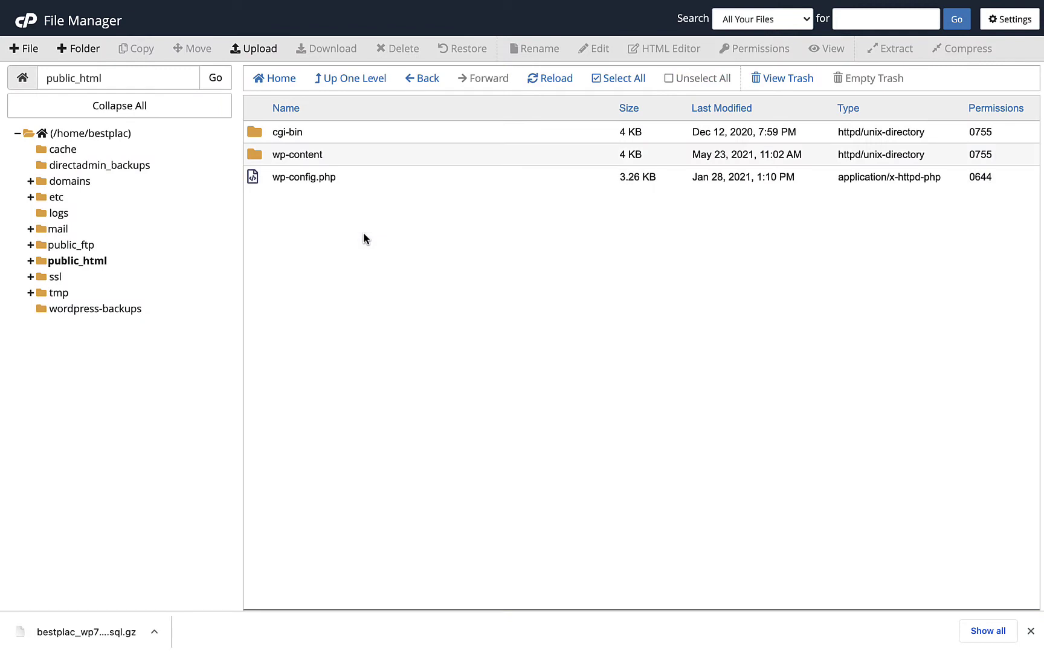
{"action": "left_click", "coordinate": [525, 296]}
- Create a folder named 'backup' inside wp-content
{"action": "double_click", "coordinate": [254, 156]}
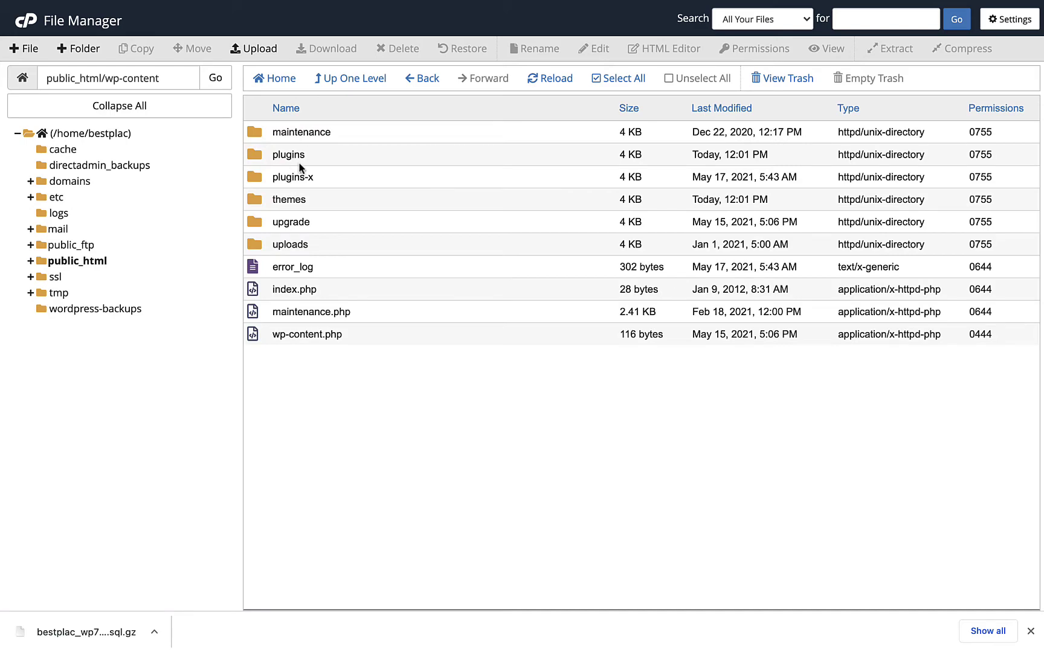
{"action": "left_click", "coordinate": [73, 46]}
{"action": "type", "text": "backup"}
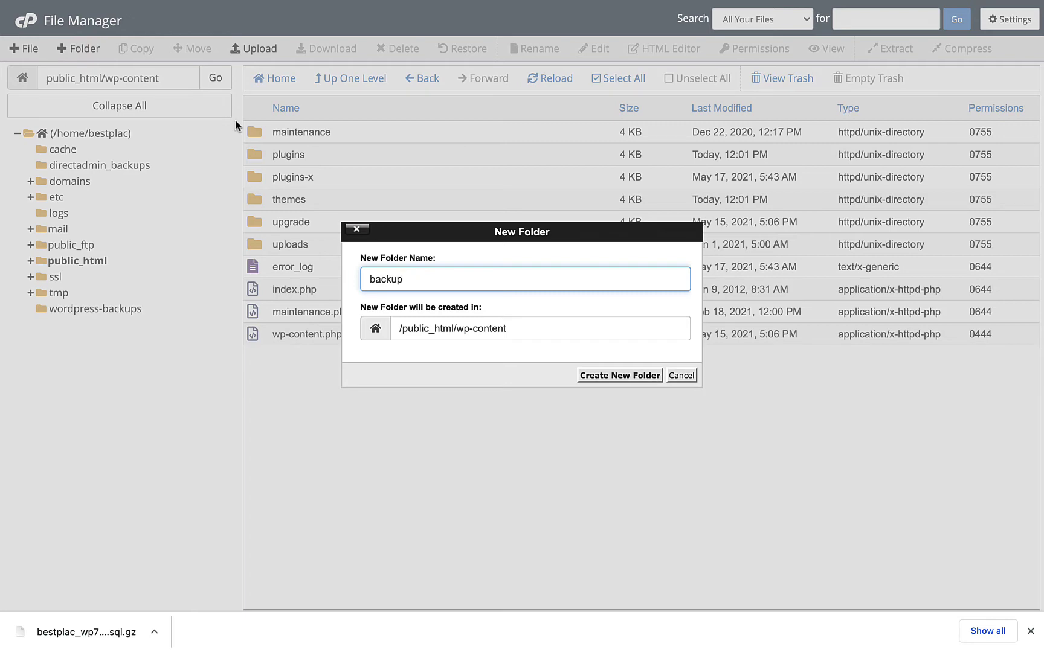
{"action": "left_click", "coordinate": [624, 377]}
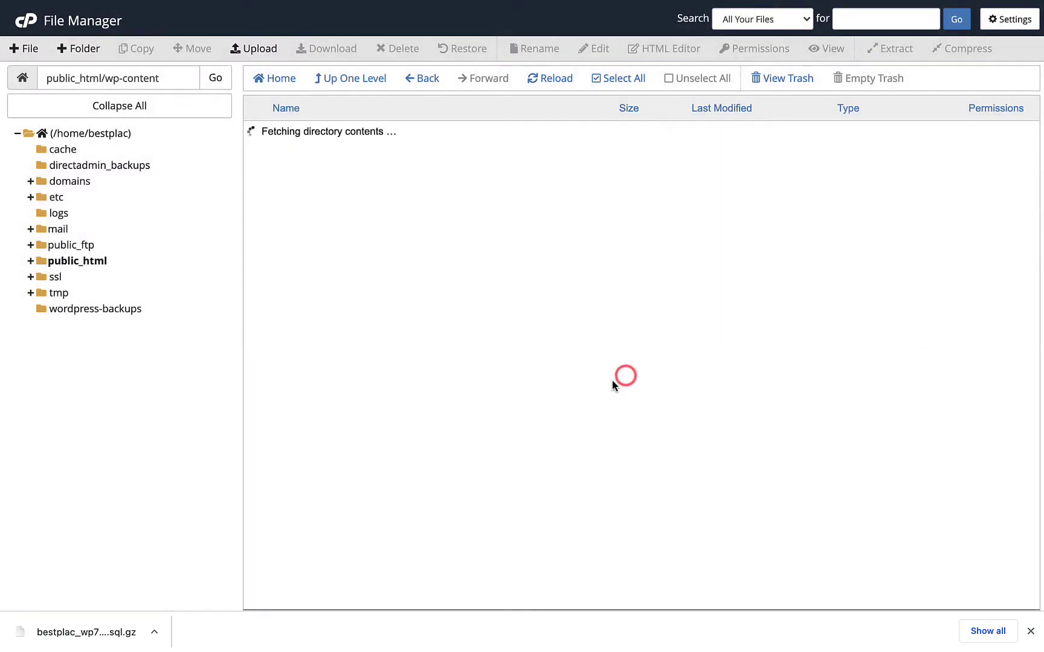
{"action": "left_click", "coordinate": [557, 389]}
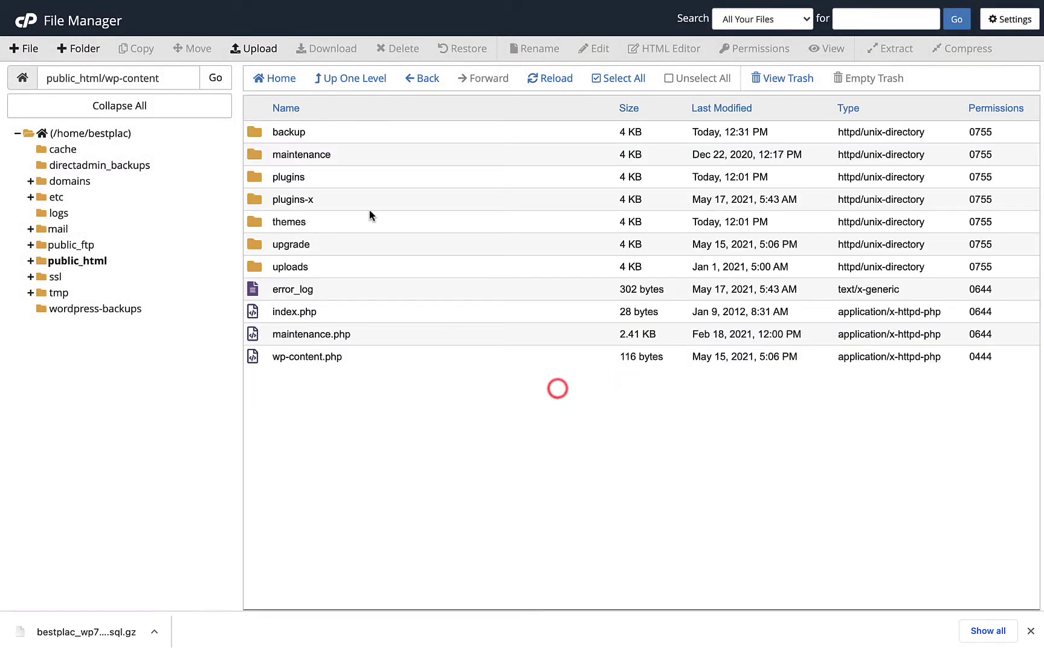
- Move maintenance through wp-content.php, except uploads, into the backup folder
{"action": "left_click", "coordinate": [246, 156]}
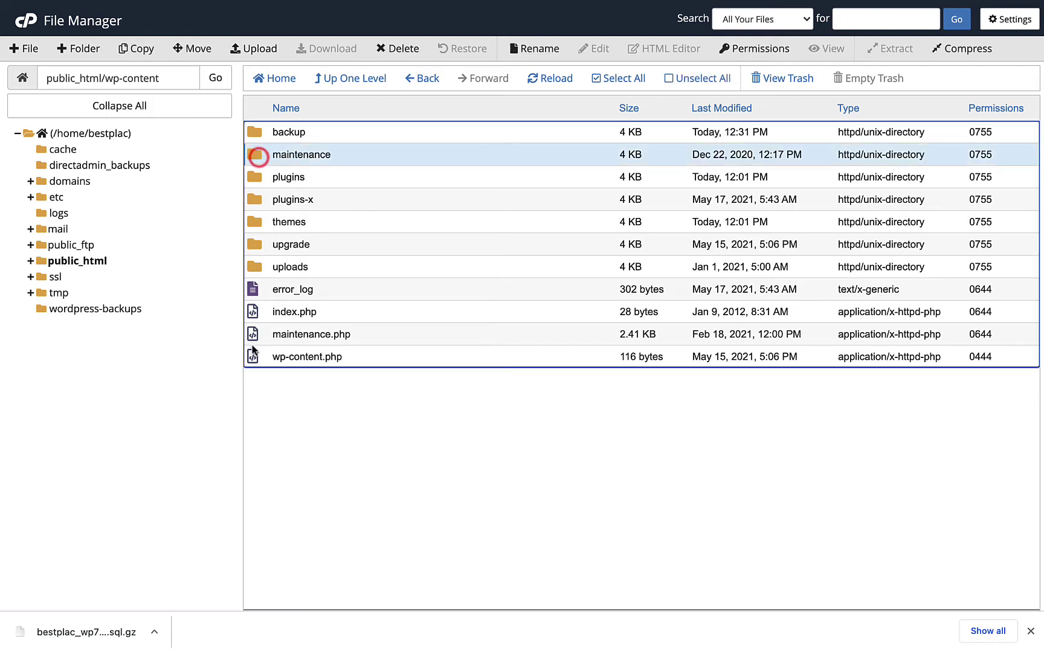
{"action": "left_click", "coordinate": [253, 356], "text": "shift"}
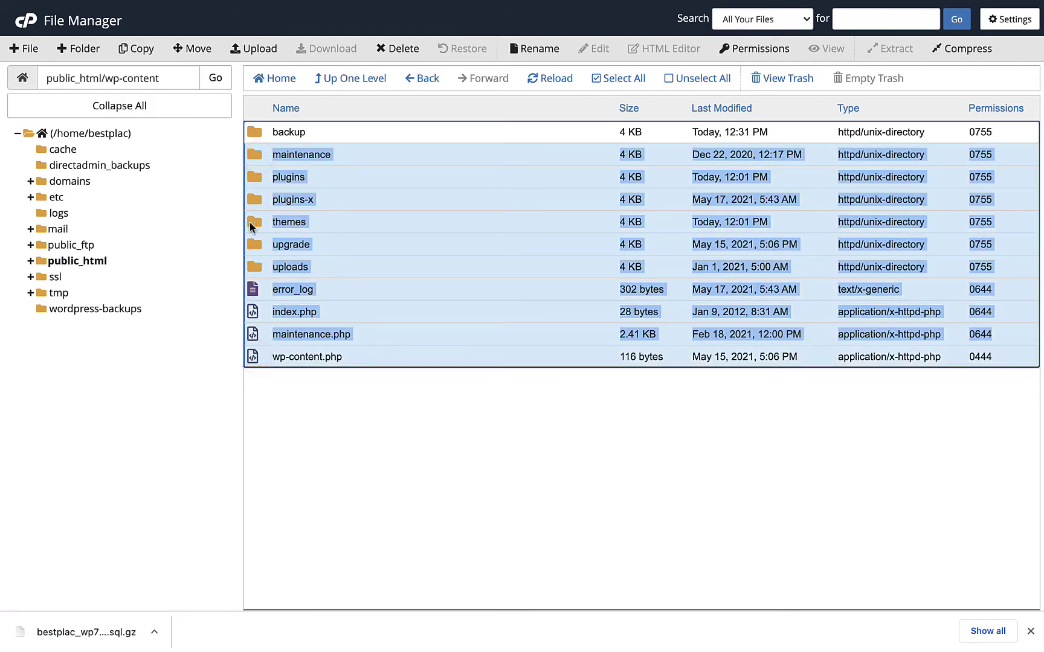
{"action": "left_click", "coordinate": [254, 266], "text": "ctrl"}
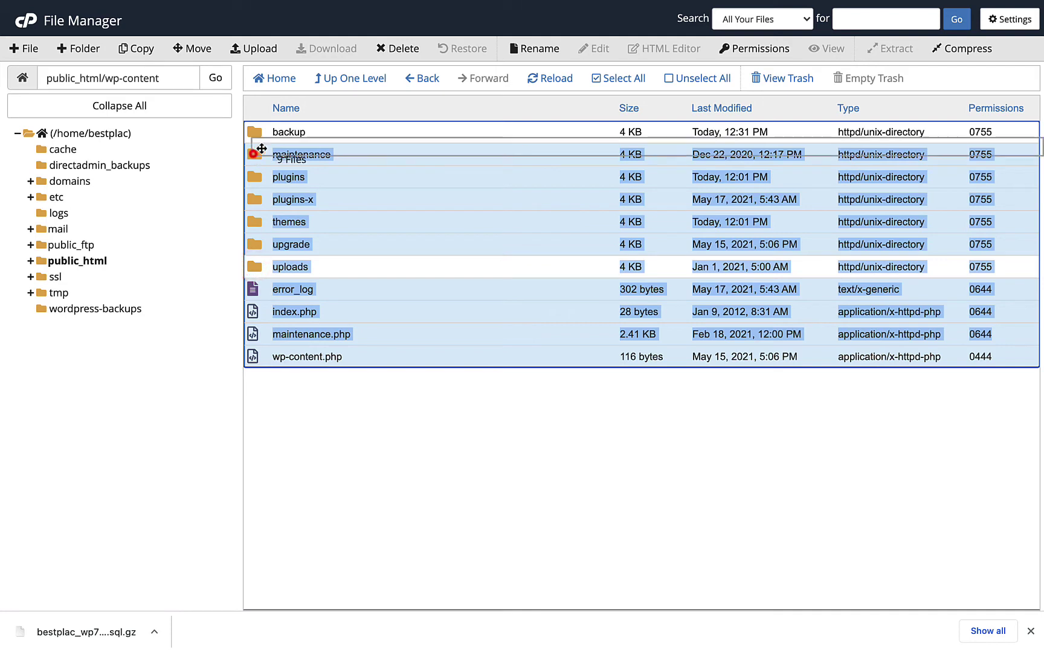
{"action": "left_click_drag", "start_coordinate": [253, 155], "coordinate": [355, 222]}
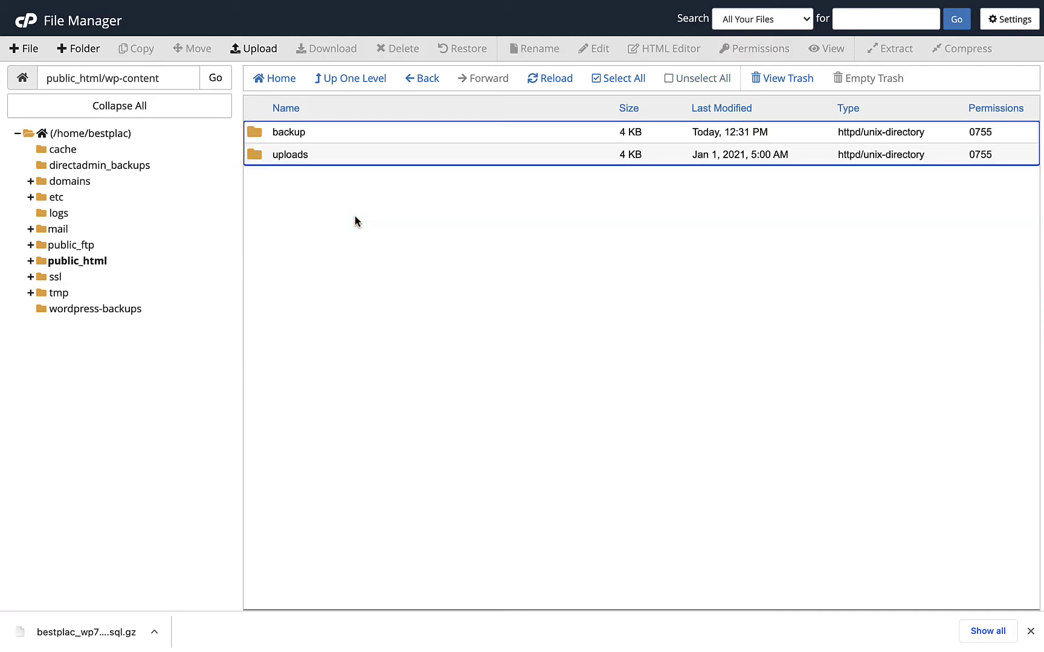
{"action": "left_click", "coordinate": [355, 216]}
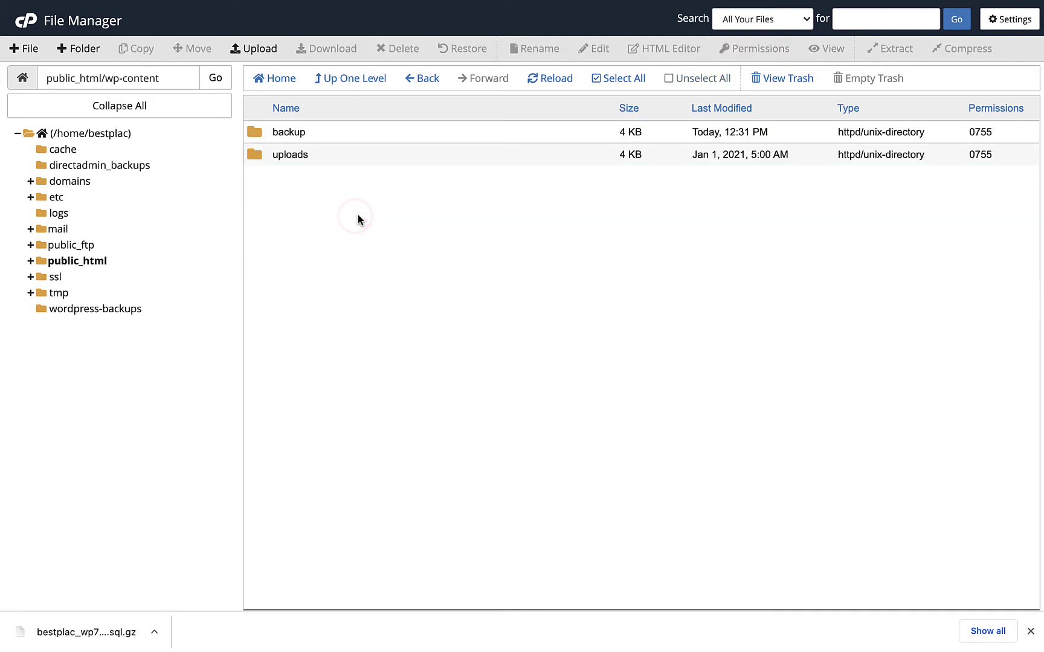
- Inspect uploads/2021/01, then go back up to public_html and expand it in the tree
{"action": "double_click", "coordinate": [260, 155]}
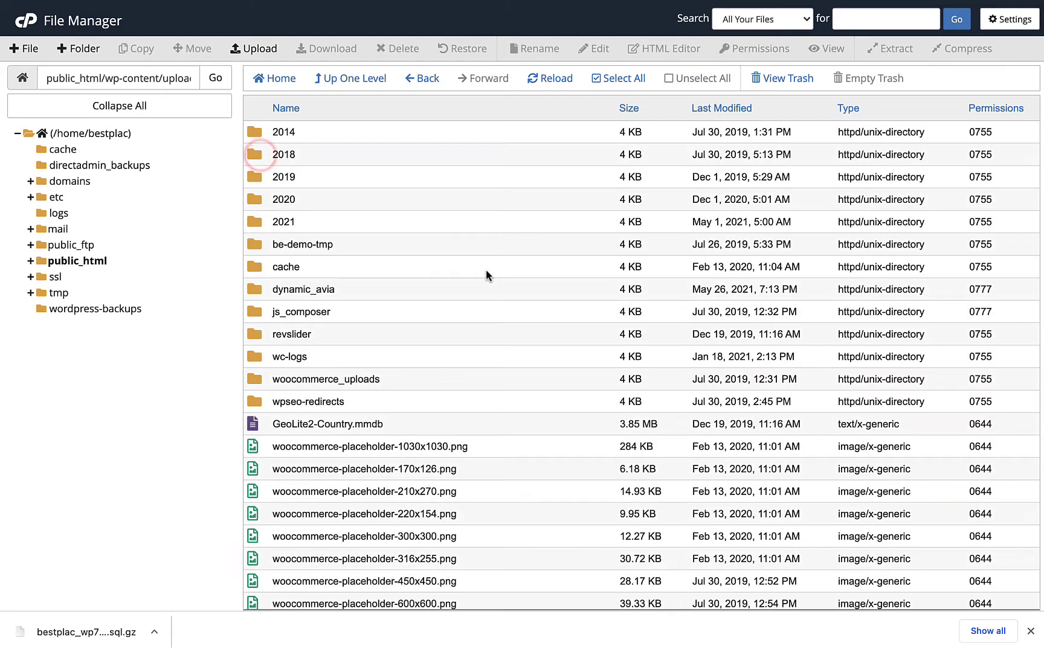
{"action": "scroll", "coordinate": [487, 269], "scroll_direction": "down", "scroll_amount": 1}
{"action": "scroll", "coordinate": [487, 269], "scroll_direction": "up", "scroll_amount": 1}
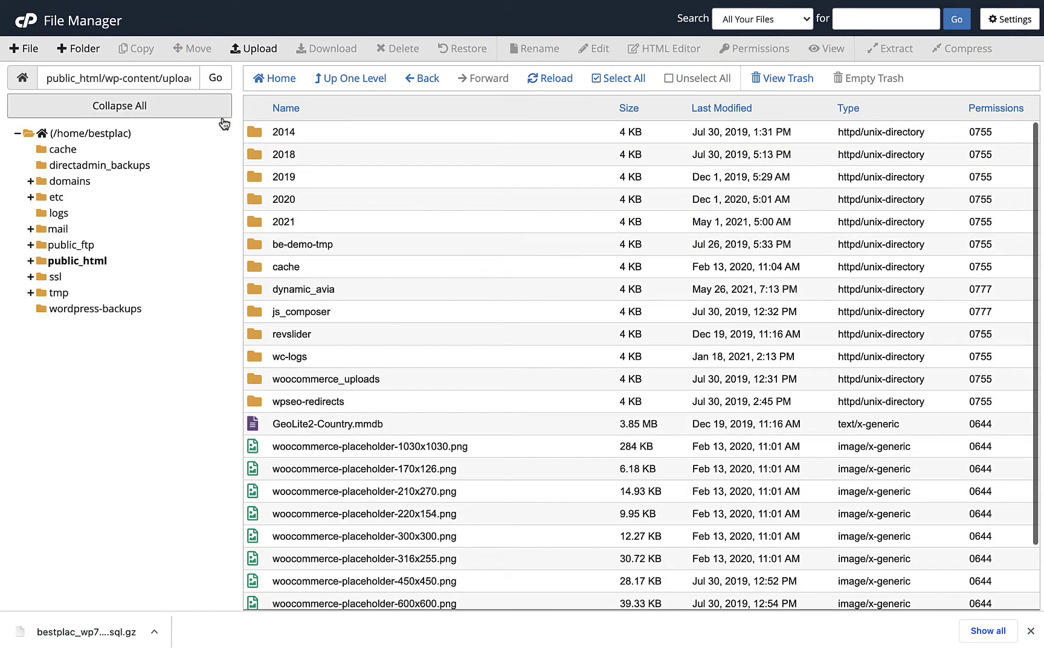
{"action": "double_click", "coordinate": [261, 220]}
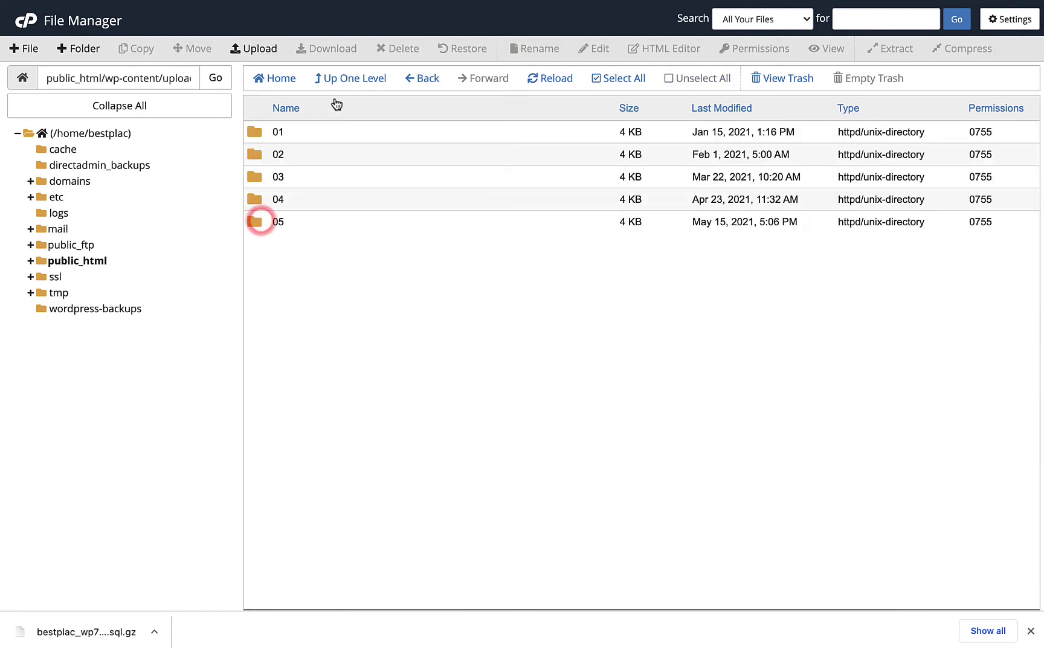
{"action": "double_click", "coordinate": [254, 138]}
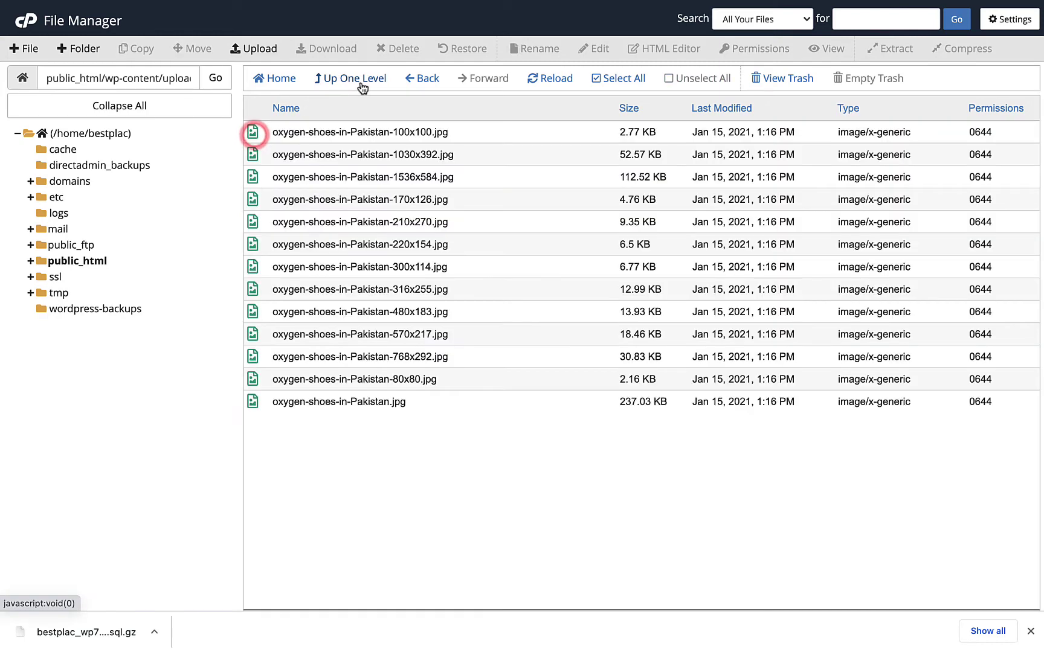
{"action": "left_click", "coordinate": [357, 80]}
{"action": "left_click", "coordinate": [356, 80]}
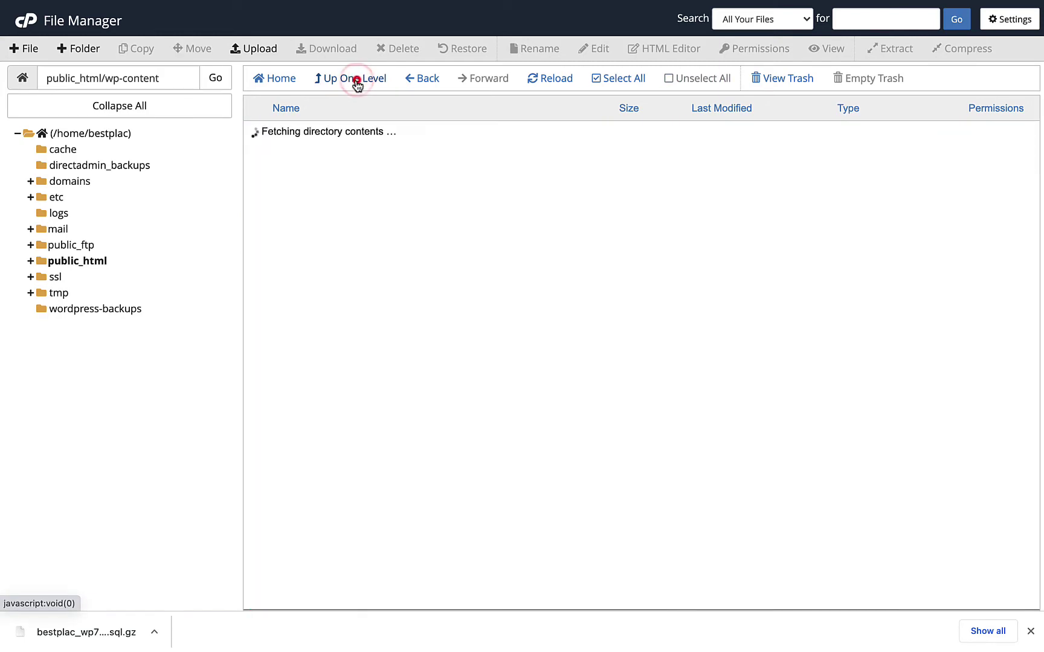
{"action": "left_click", "coordinate": [353, 81]}
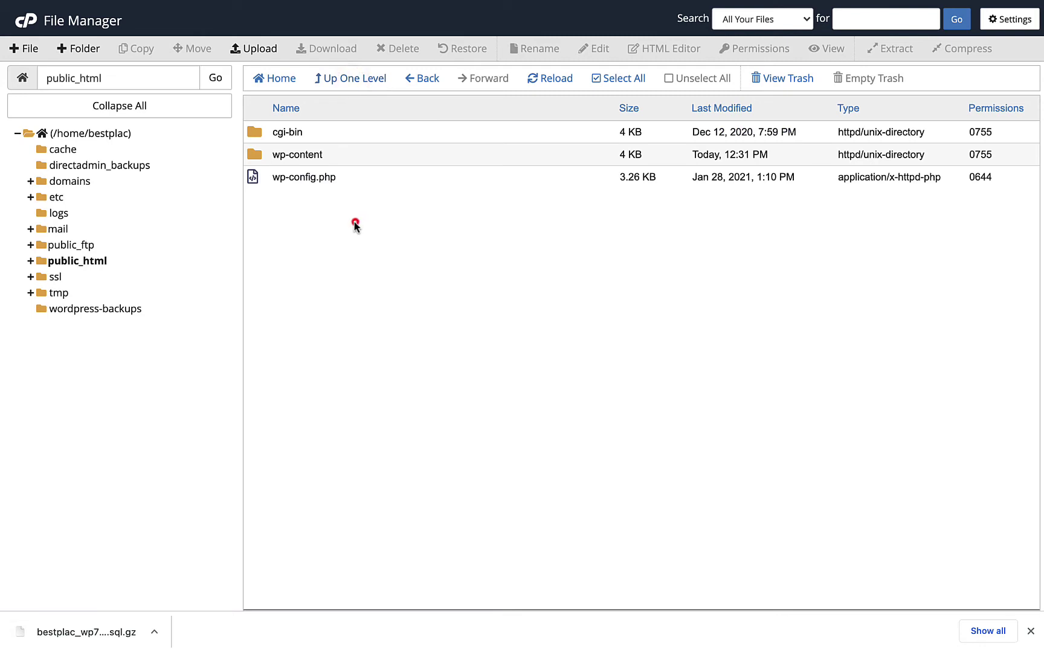
{"action": "left_click", "coordinate": [355, 221]}
{"action": "left_click", "coordinate": [91, 262]}
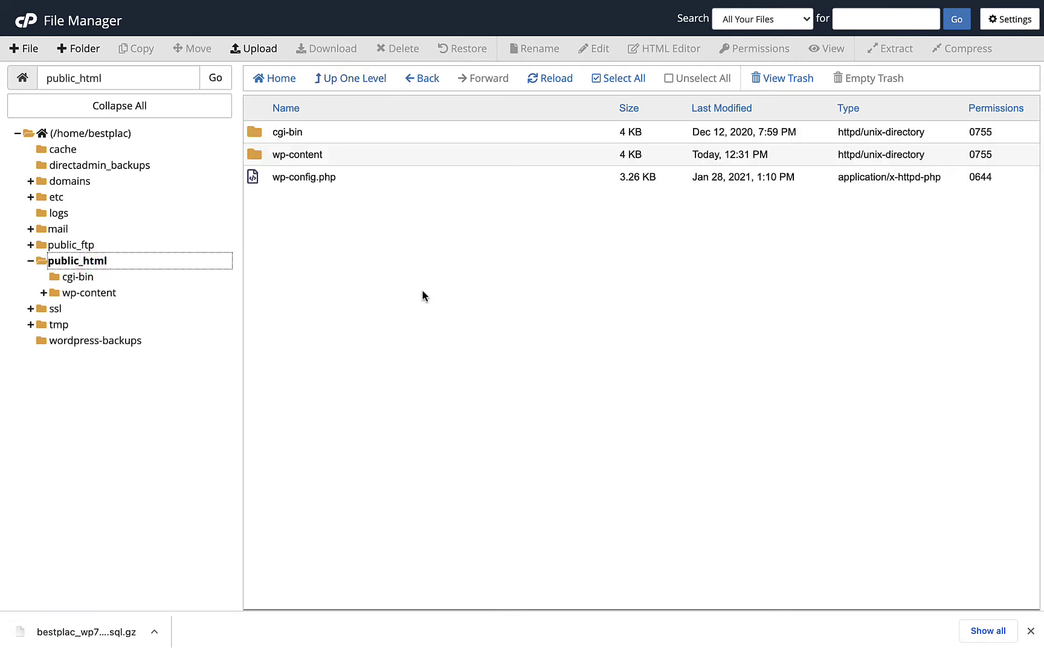
- Upload wordpress-5.5.1.zip to public_html with overwriting of existing files allowed
{"action": "left_click", "coordinate": [249, 52]}
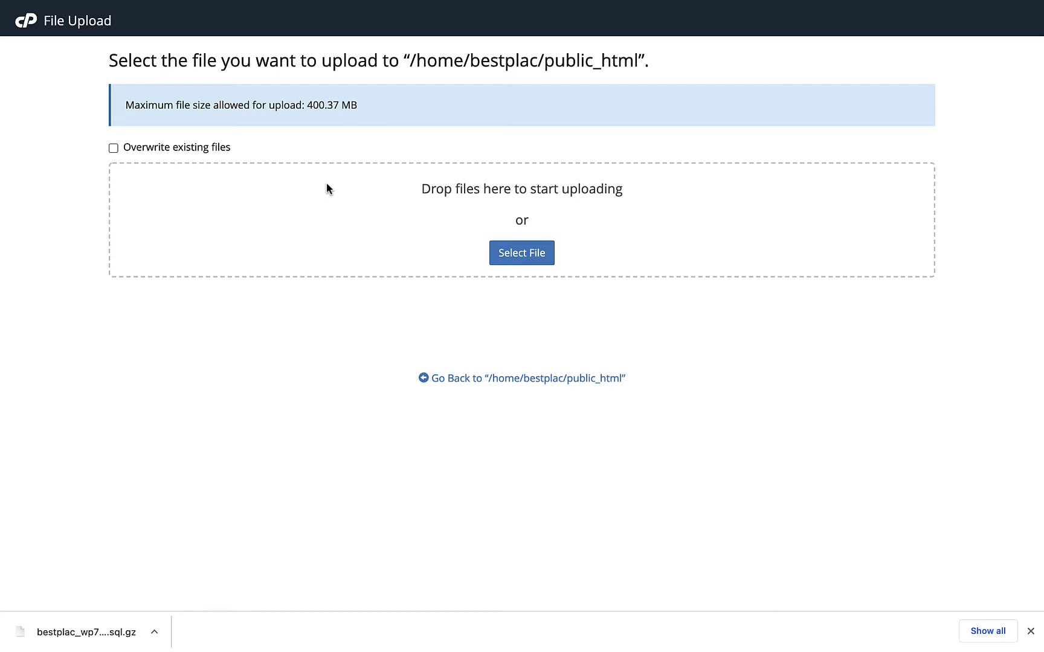
{"action": "left_click", "coordinate": [205, 146]}
{"action": "left_click", "coordinate": [523, 253]}
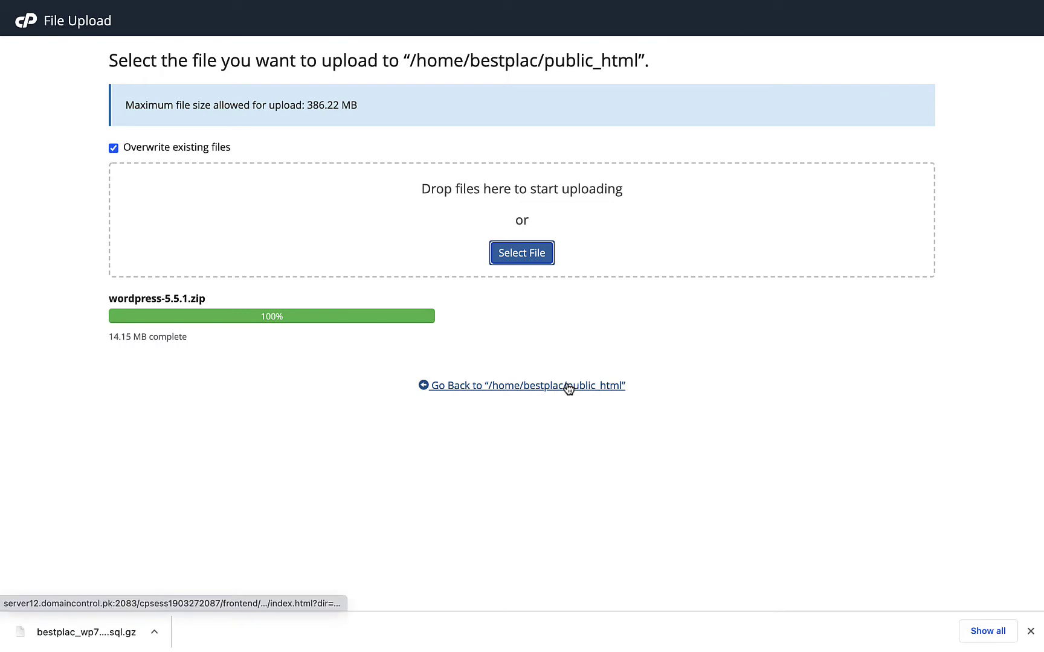
{"action": "left_click", "coordinate": [568, 386]}
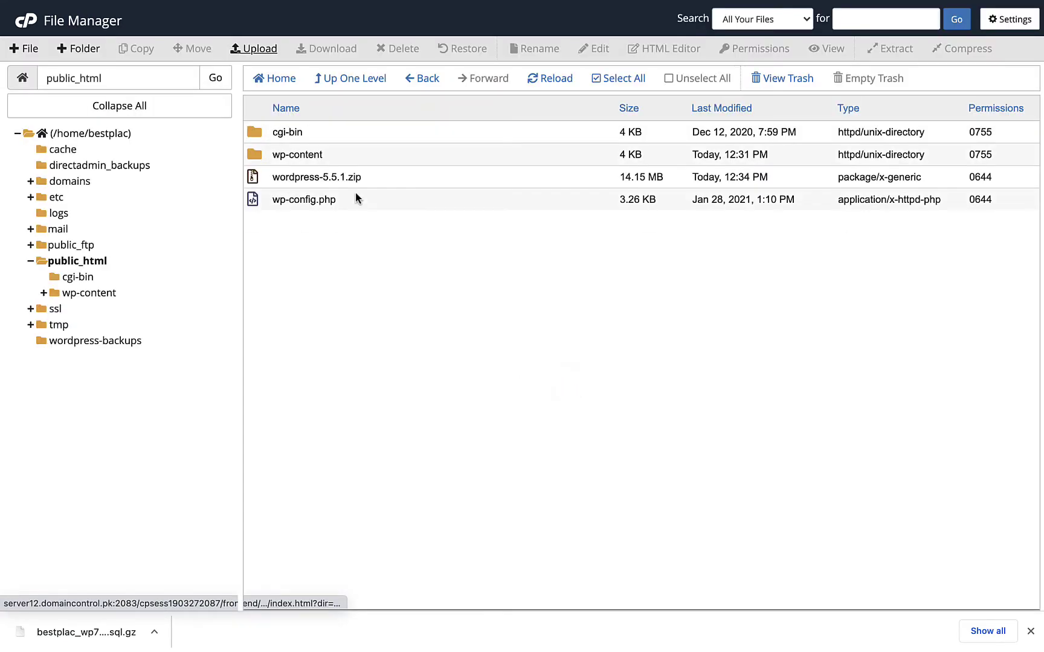
- Extract wordpress-5.5.1.zip into public_html and close the extraction results
{"action": "left_click", "coordinate": [358, 175]}
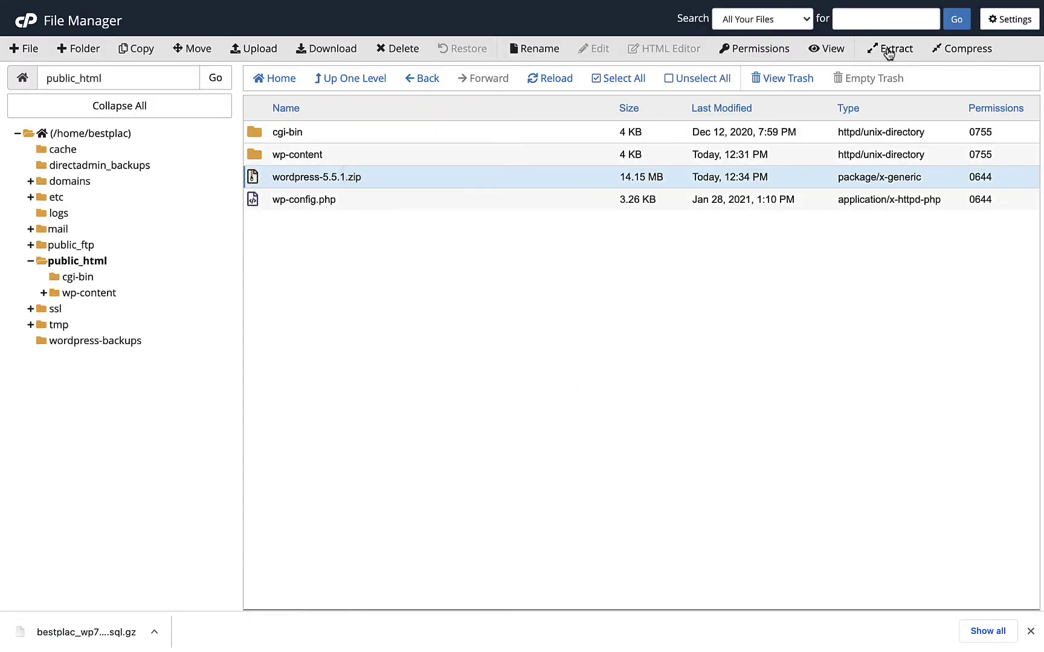
{"action": "left_click", "coordinate": [887, 48]}
{"action": "left_click", "coordinate": [612, 380]}
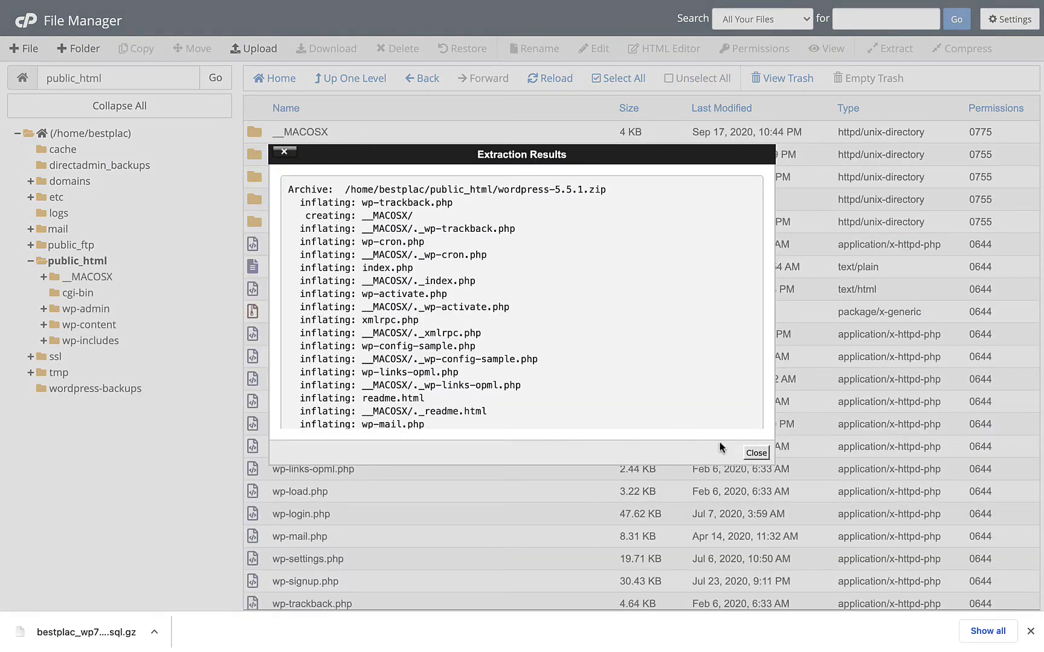
{"action": "left_click", "coordinate": [756, 453]}
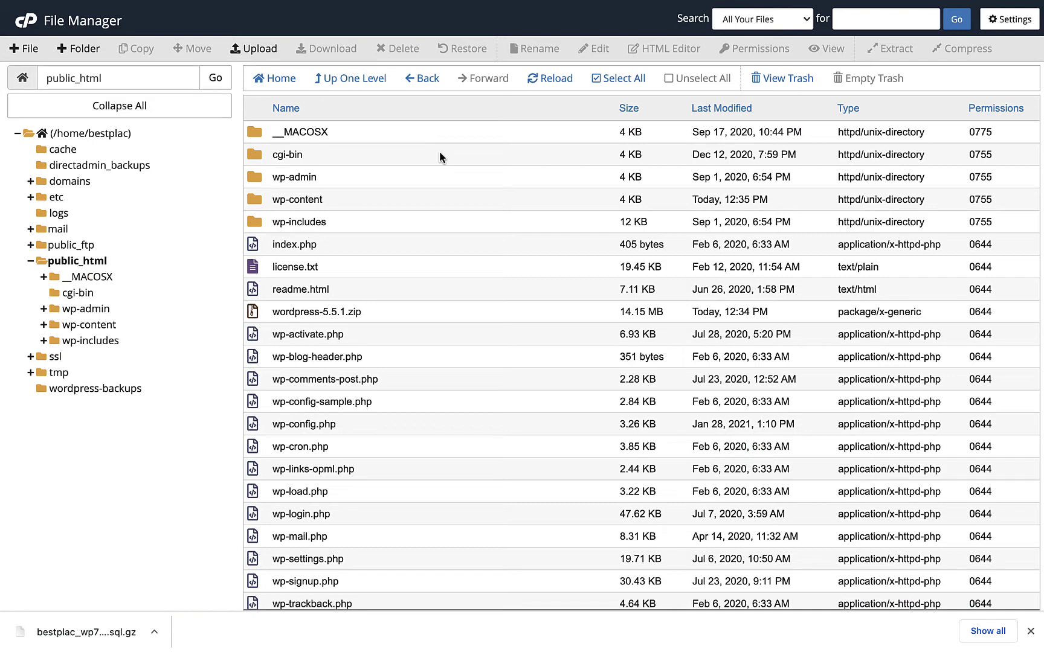
- Load the site's /wp-admin address, run Update WordPress Database, and continue
{"action": "left_click", "coordinate": [509, 38]}
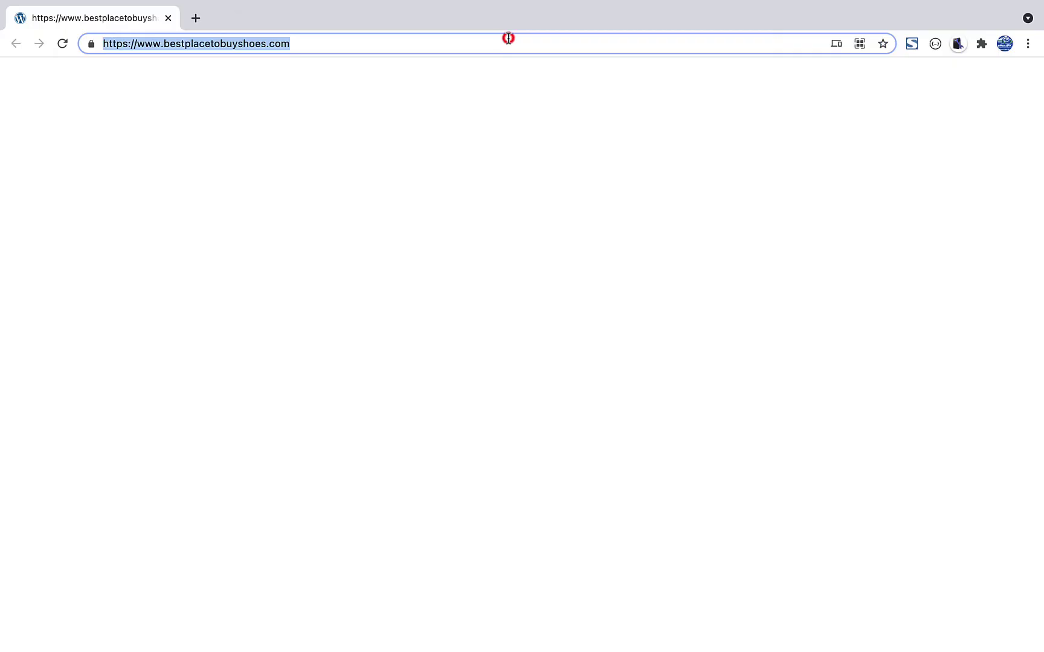
{"action": "left_click", "coordinate": [571, 155]}
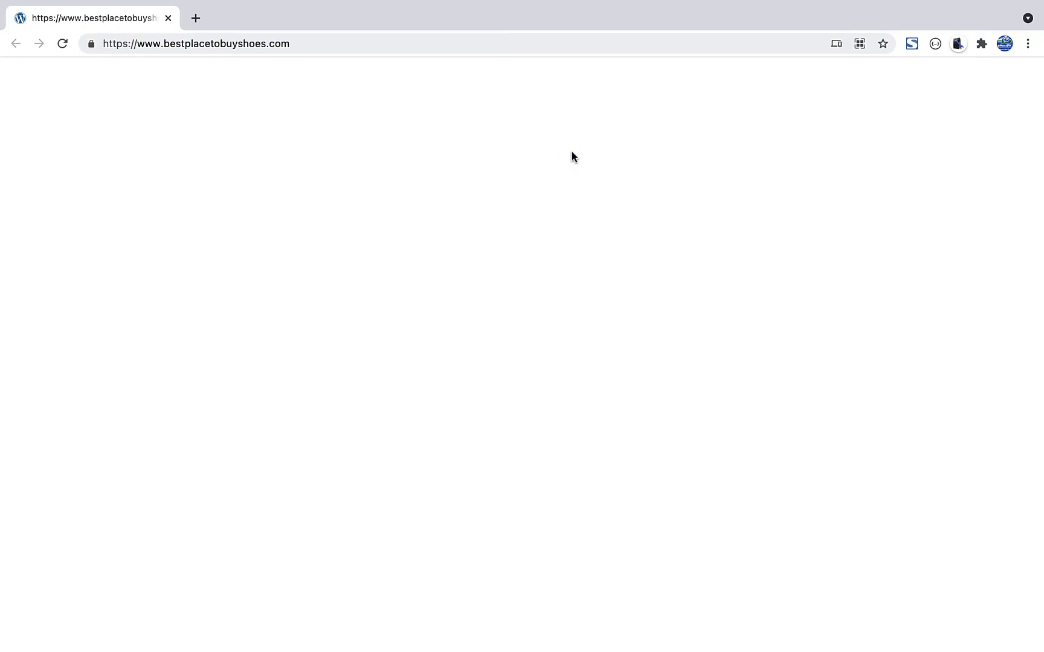
{"action": "left_click", "coordinate": [422, 49]}
{"action": "left_click", "coordinate": [421, 48]}
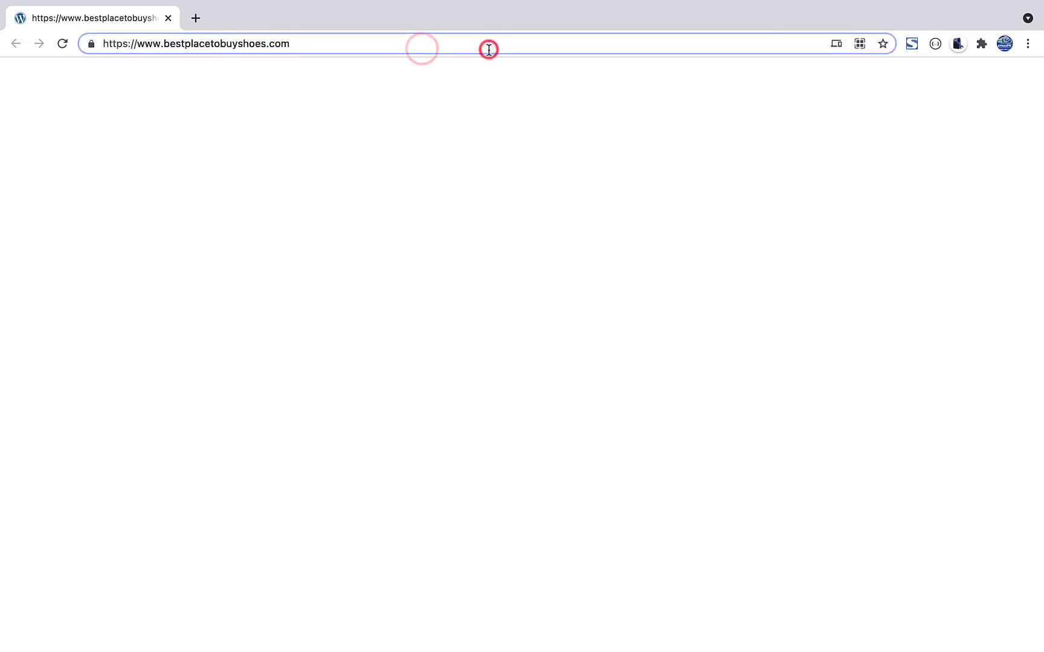
{"action": "type", "text": "/wp-admin"}
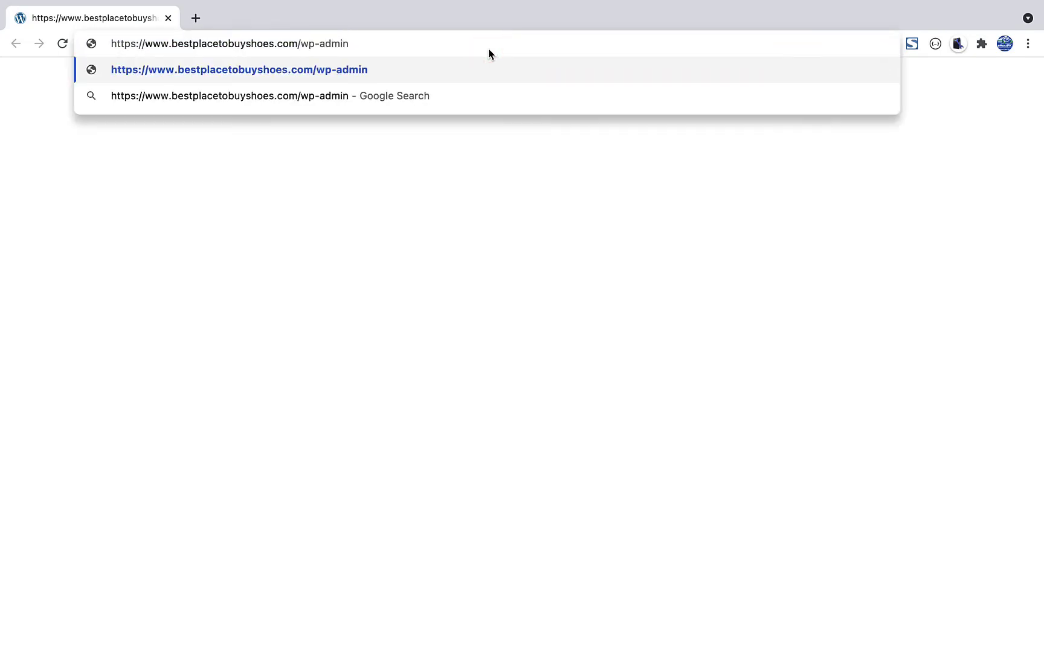
{"action": "key", "text": "Return"}
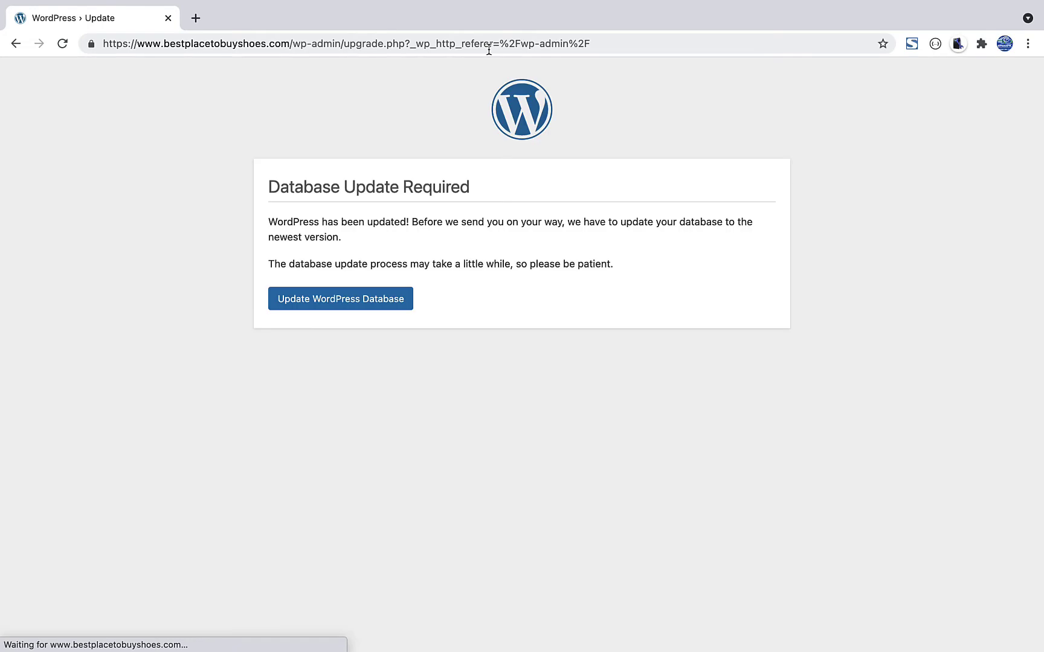
{"action": "left_click", "coordinate": [379, 308]}
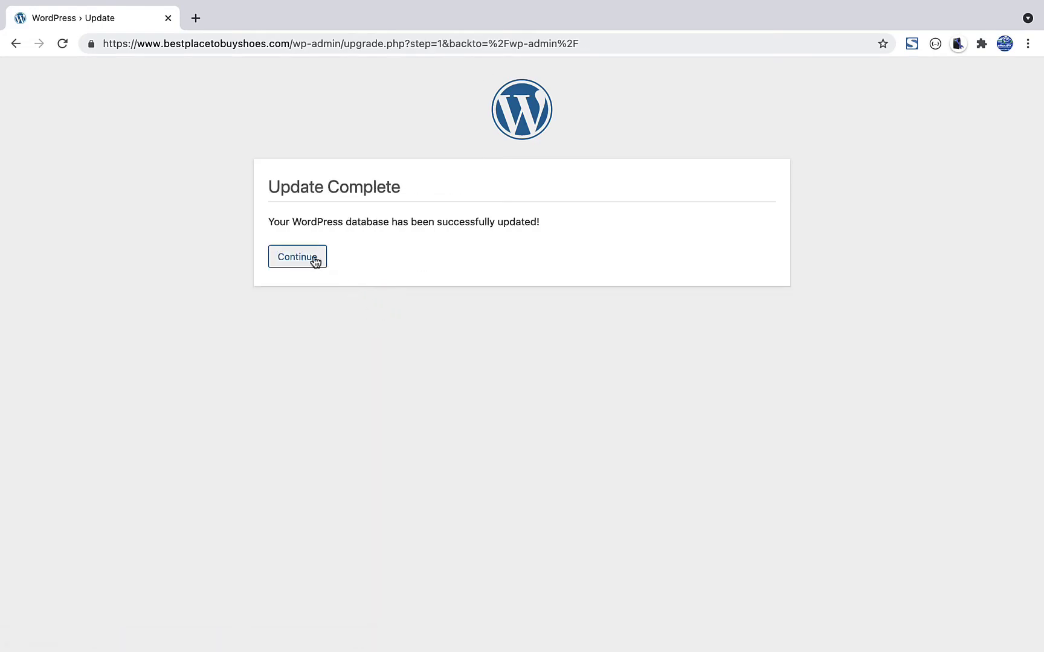
{"action": "left_click", "coordinate": [314, 258]}
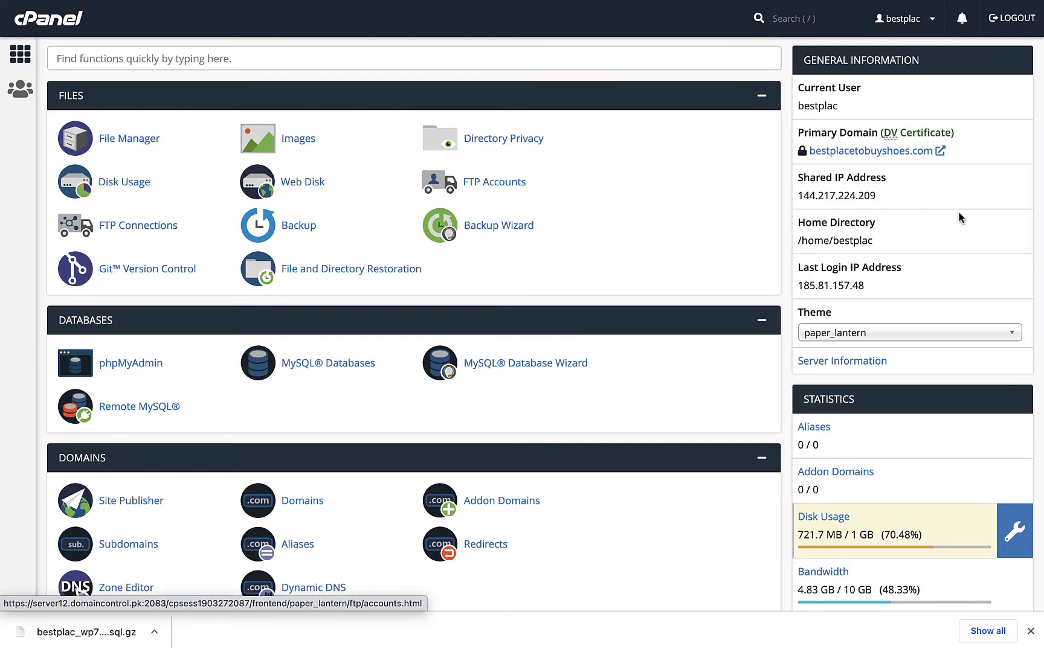
- Open MySQL Databases and look through Current Databases and Current Users
{"action": "left_click", "coordinate": [358, 367]}
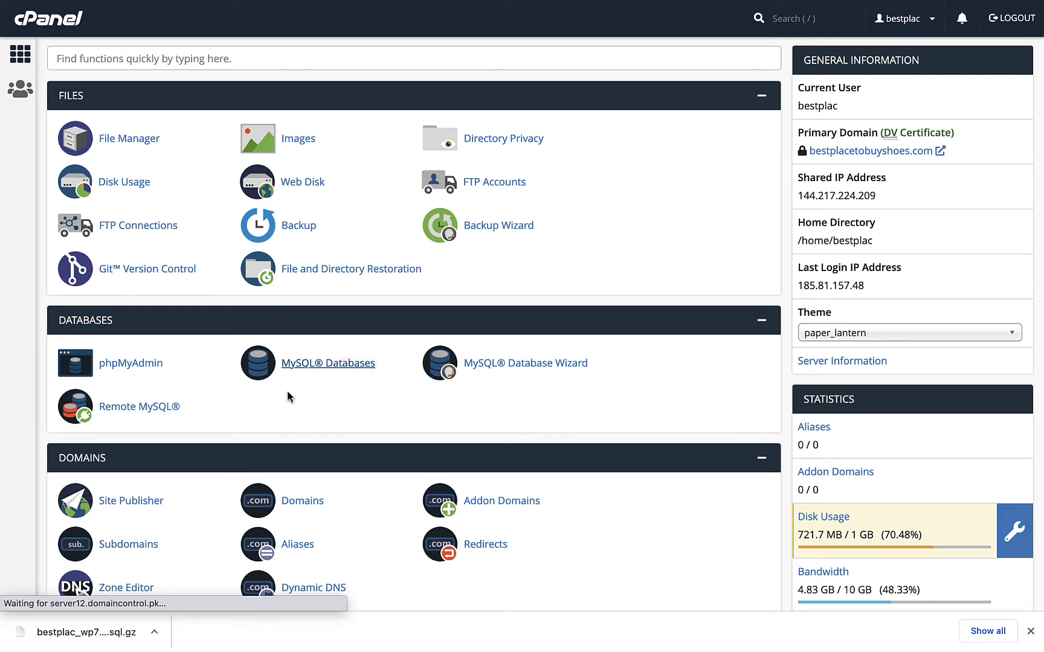
{"action": "scroll", "coordinate": [333, 392], "scroll_direction": "down", "scroll_amount": 8}
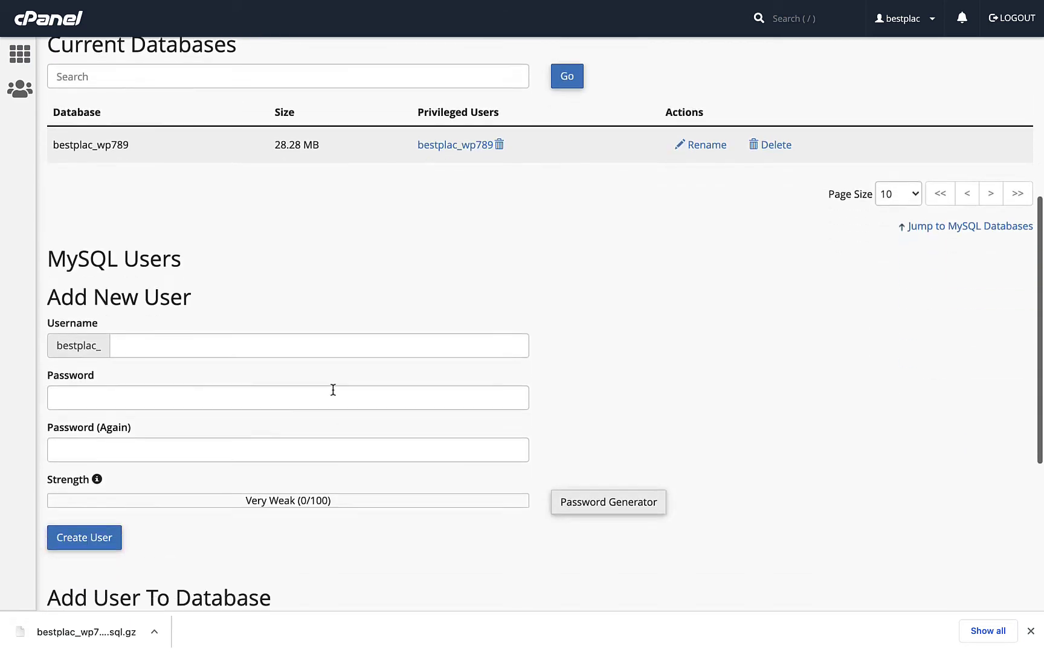
{"action": "scroll", "coordinate": [333, 390], "scroll_direction": "down", "scroll_amount": 5}
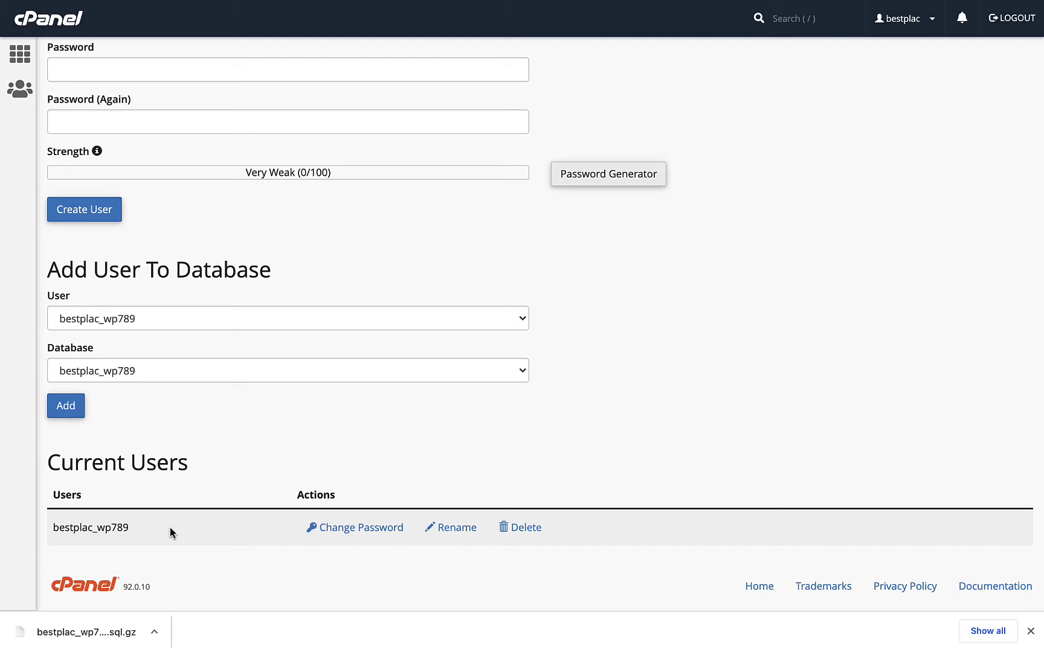
{"action": "scroll", "coordinate": [170, 527], "scroll_direction": "up", "scroll_amount": 10}
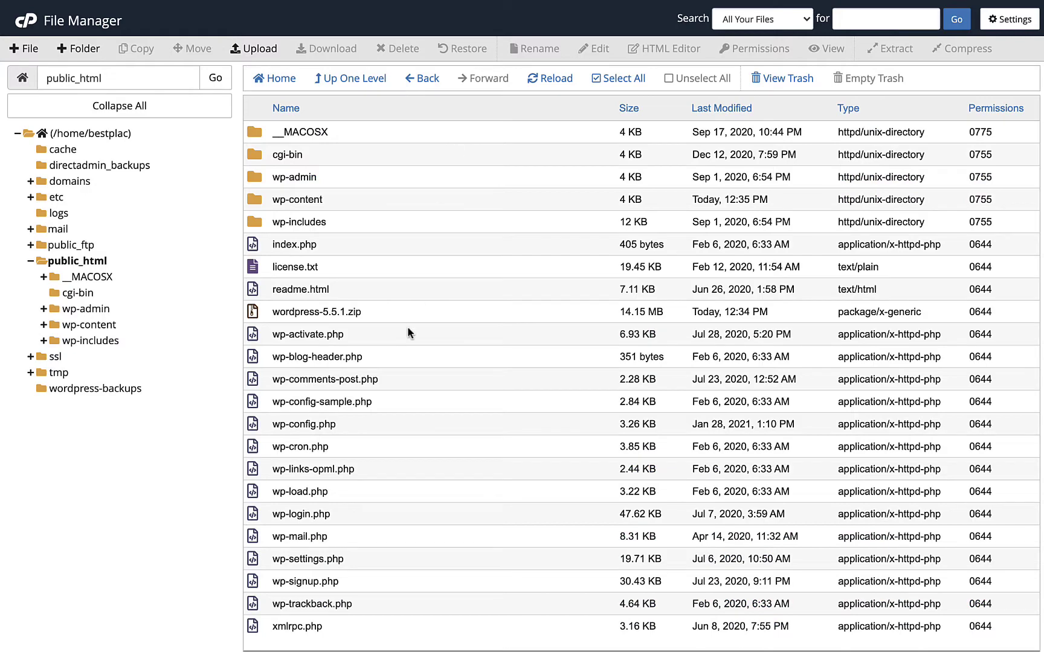
- Open wp-config.php in the code editor and check that DB_NAME and DB_USER are bestplac_wp789
{"action": "left_click", "coordinate": [320, 423]}
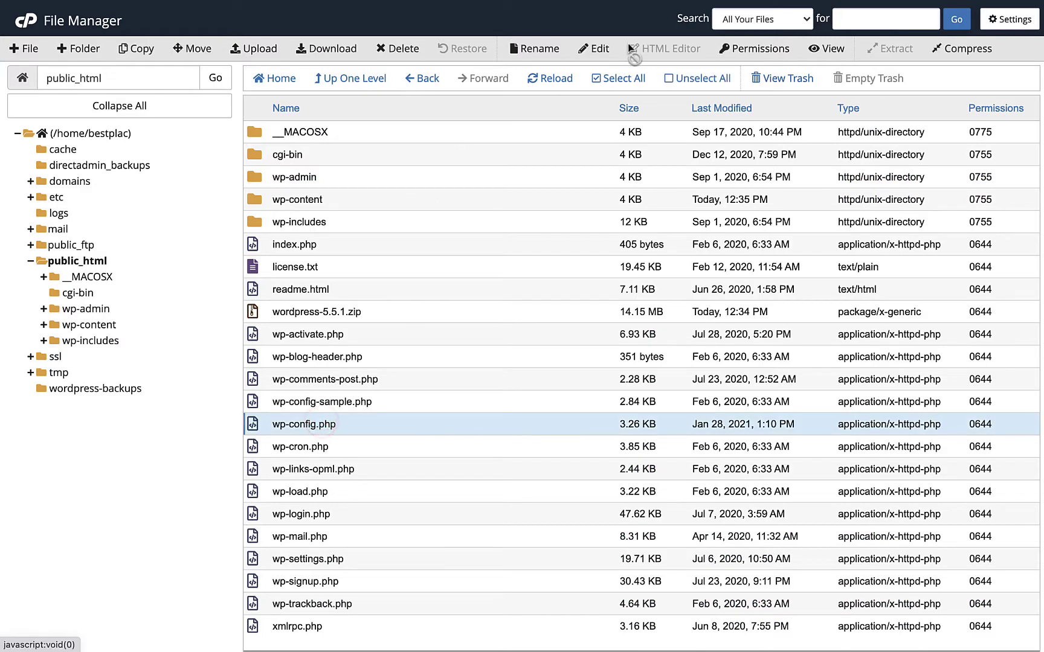
{"action": "left_click", "coordinate": [601, 50]}
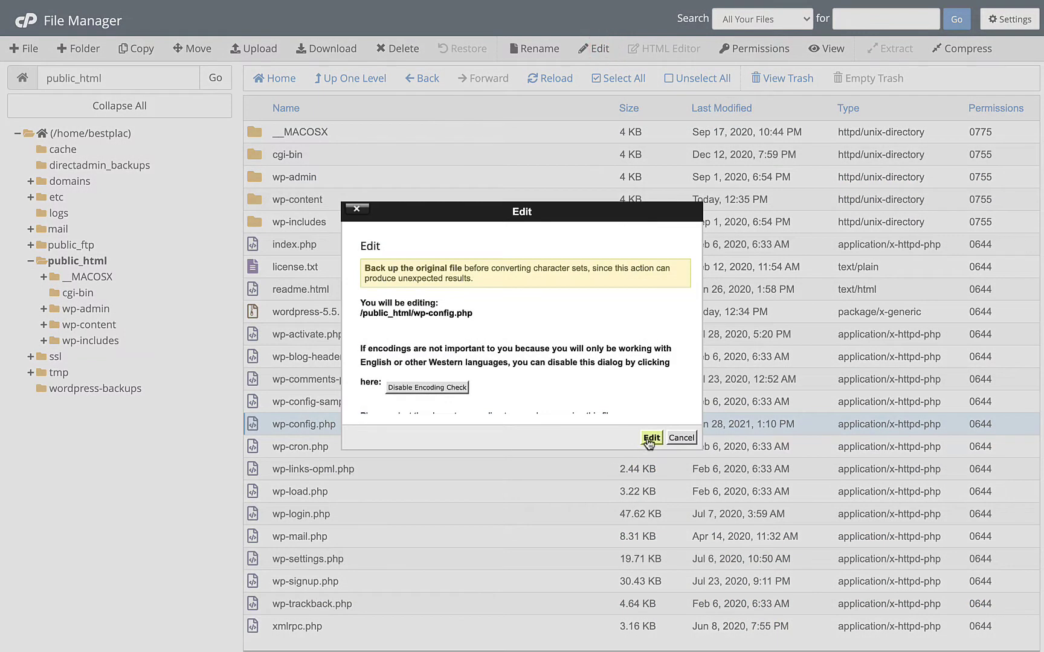
{"action": "left_click", "coordinate": [647, 437]}
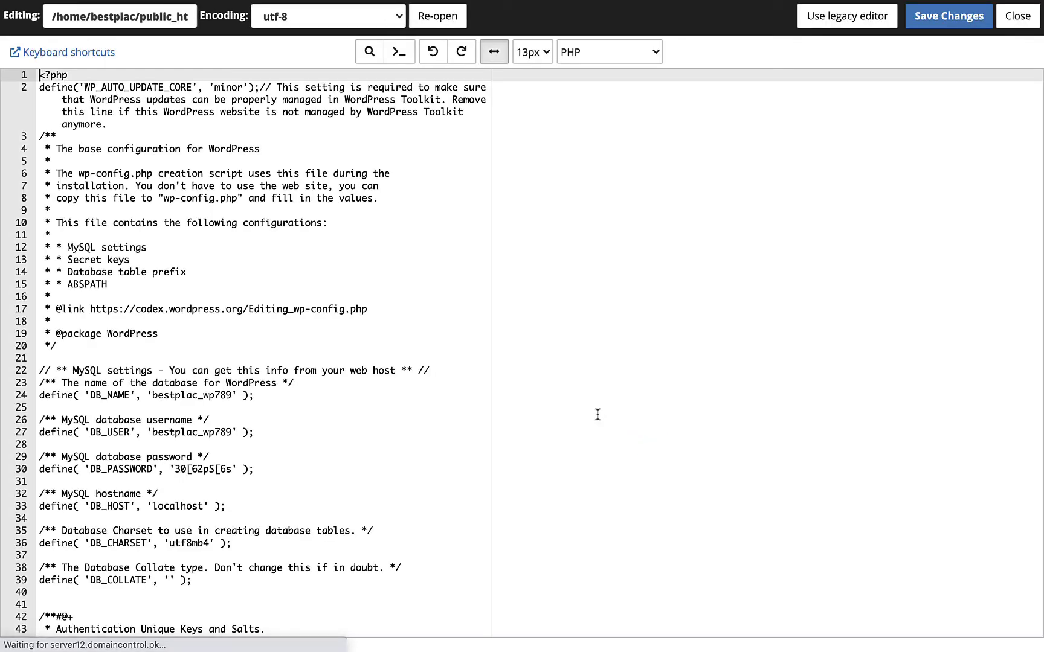
{"action": "double_click", "coordinate": [195, 433]}
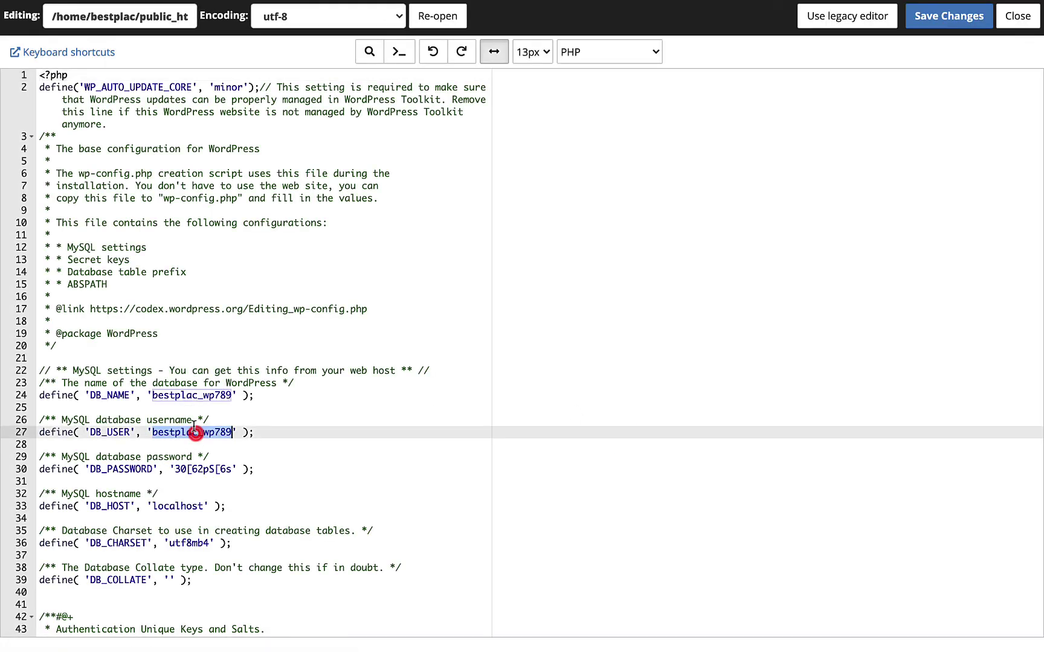
{"action": "double_click", "coordinate": [189, 396]}
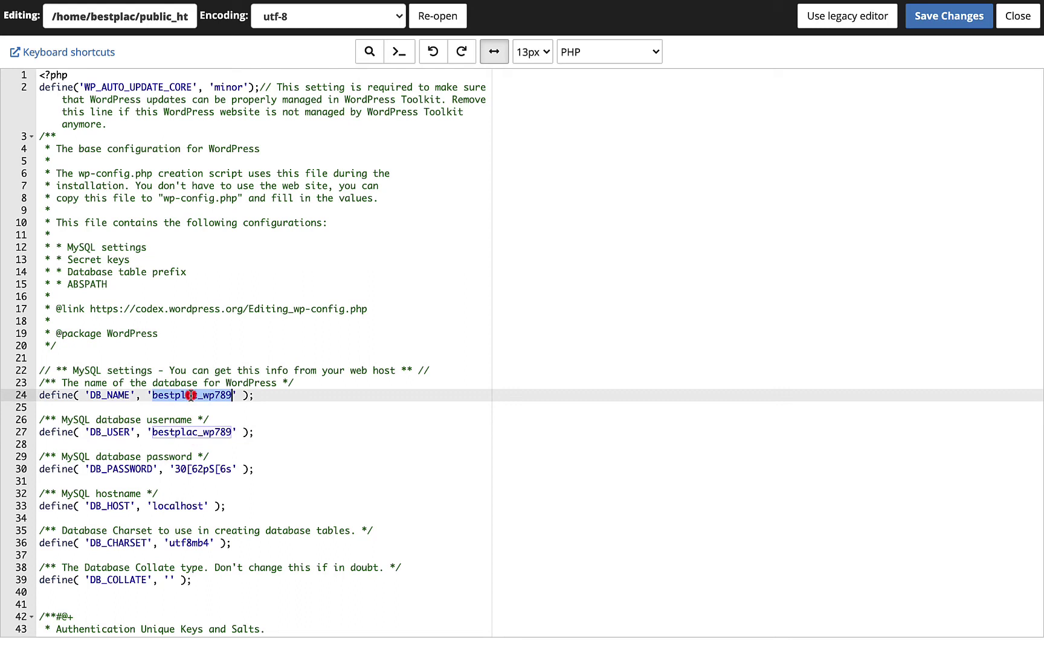
{"action": "double_click", "coordinate": [191, 433]}
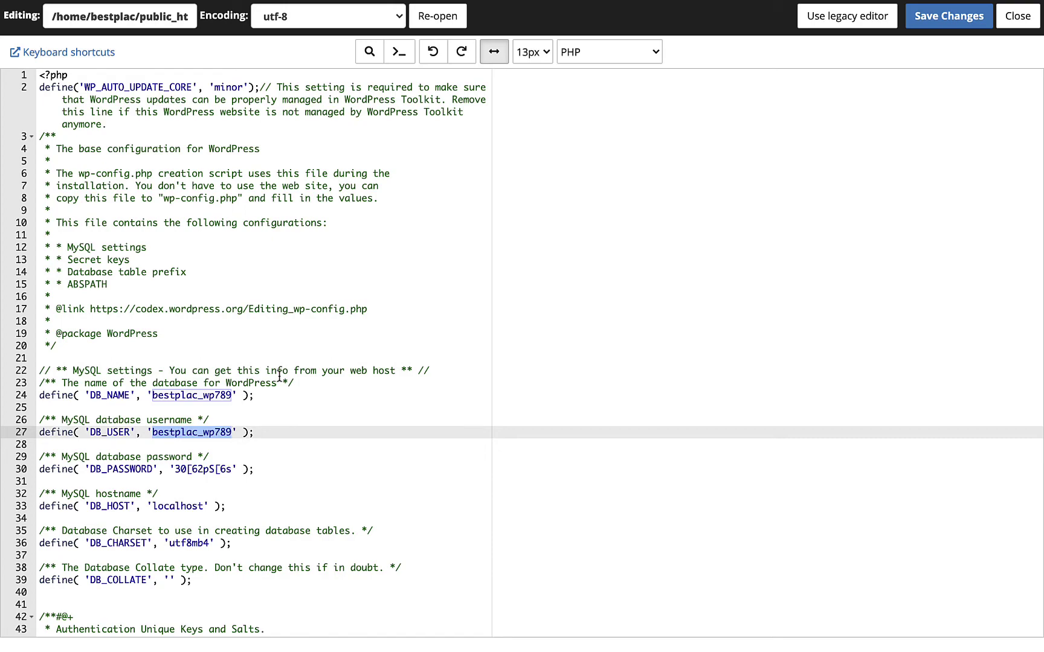
{"action": "key", "text": "ctrl+Left"}
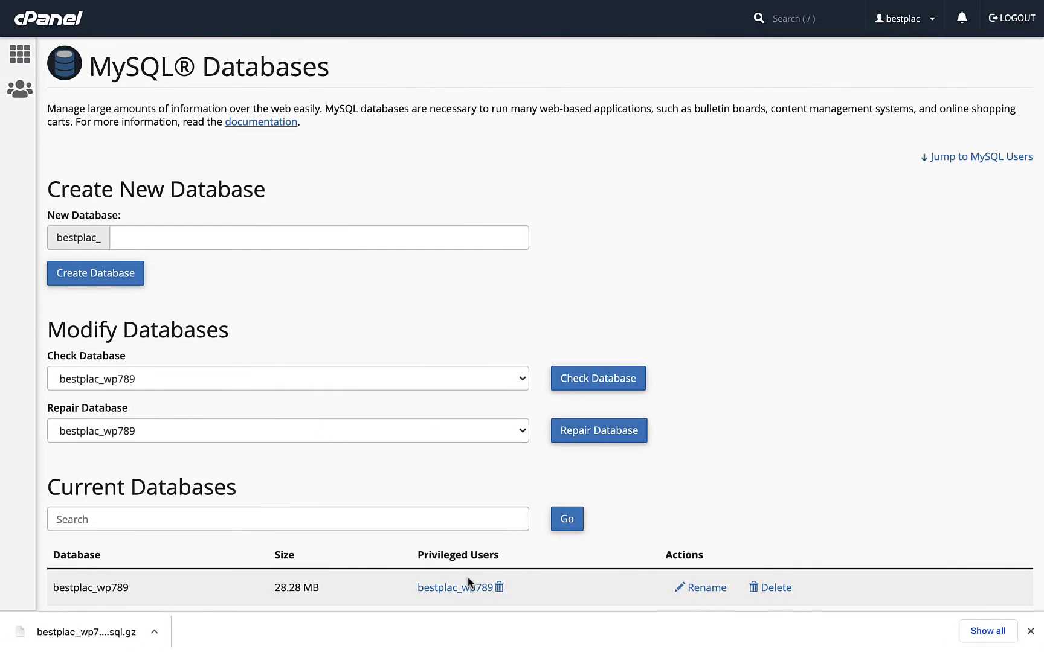
- Give MySQL user bestplac_wp789 a new generated strong password, copying it first
{"action": "scroll", "coordinate": [355, 537], "scroll_direction": "down", "scroll_amount": 10}
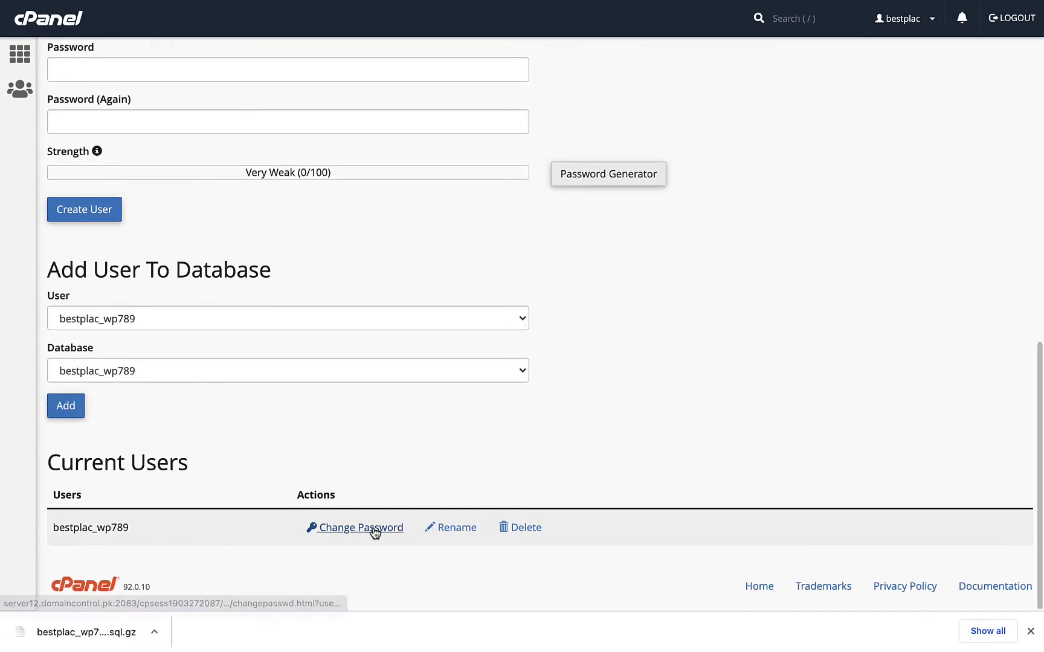
{"action": "left_click", "coordinate": [370, 521]}
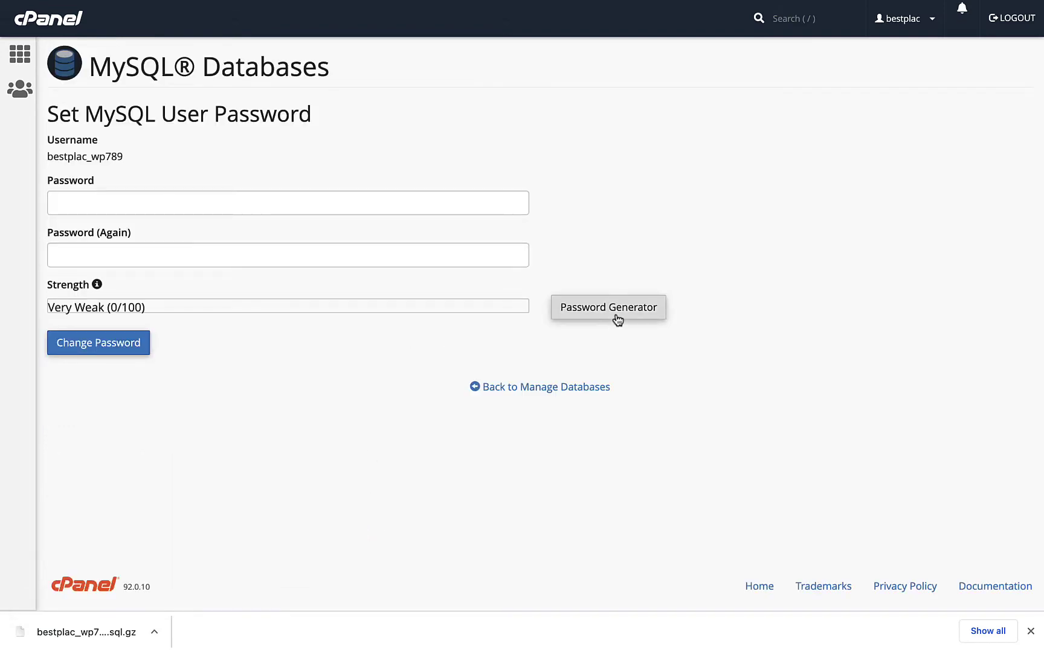
{"action": "left_click", "coordinate": [616, 314]}
{"action": "left_click_drag", "start_coordinate": [472, 257], "coordinate": [362, 248]}
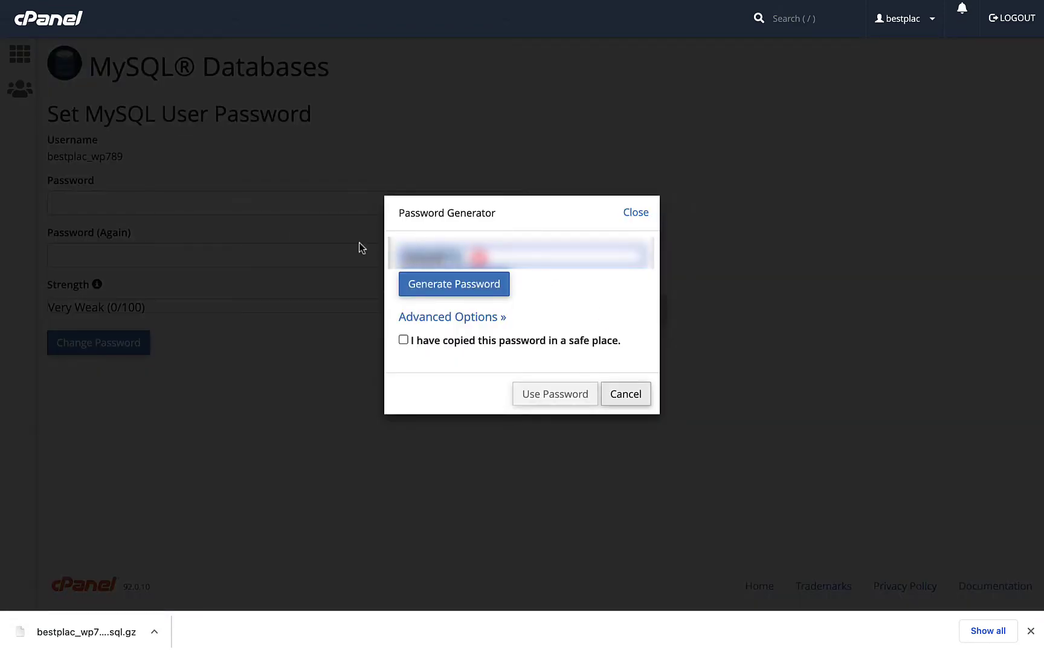
{"action": "left_click", "coordinate": [450, 340]}
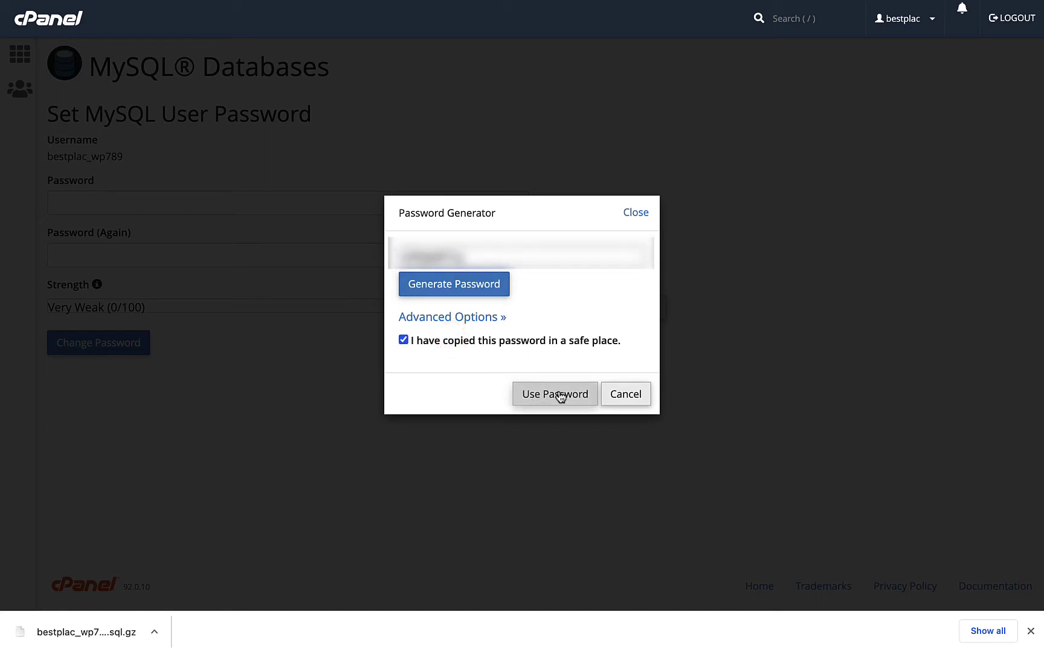
{"action": "left_click", "coordinate": [492, 286]}
{"action": "left_click", "coordinate": [489, 284]}
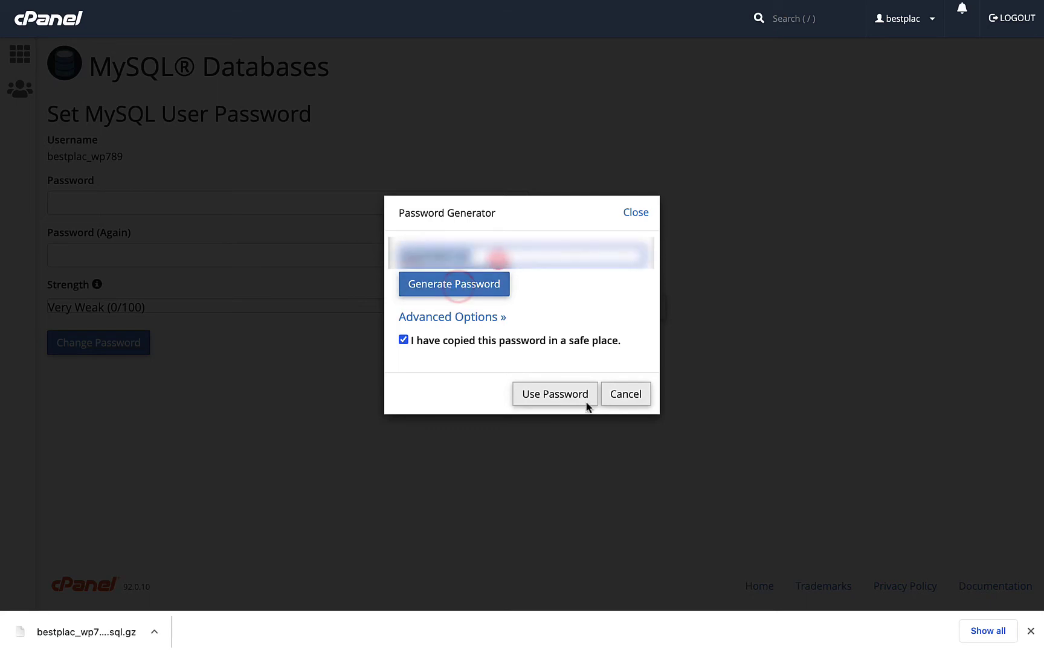
{"action": "left_click", "coordinate": [563, 396]}
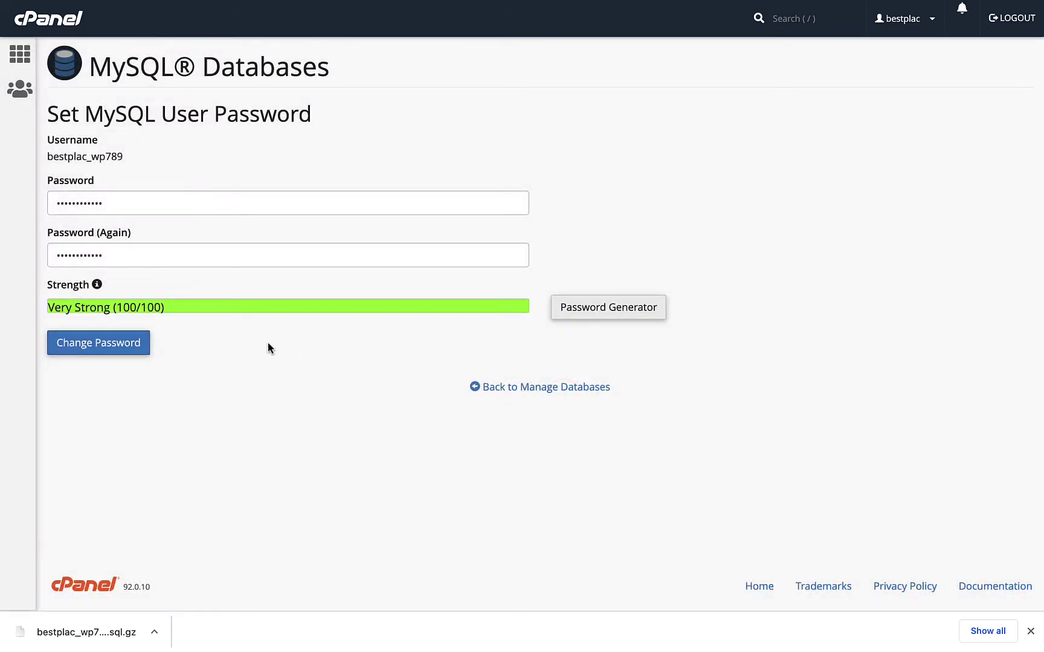
{"action": "left_click", "coordinate": [111, 342]}
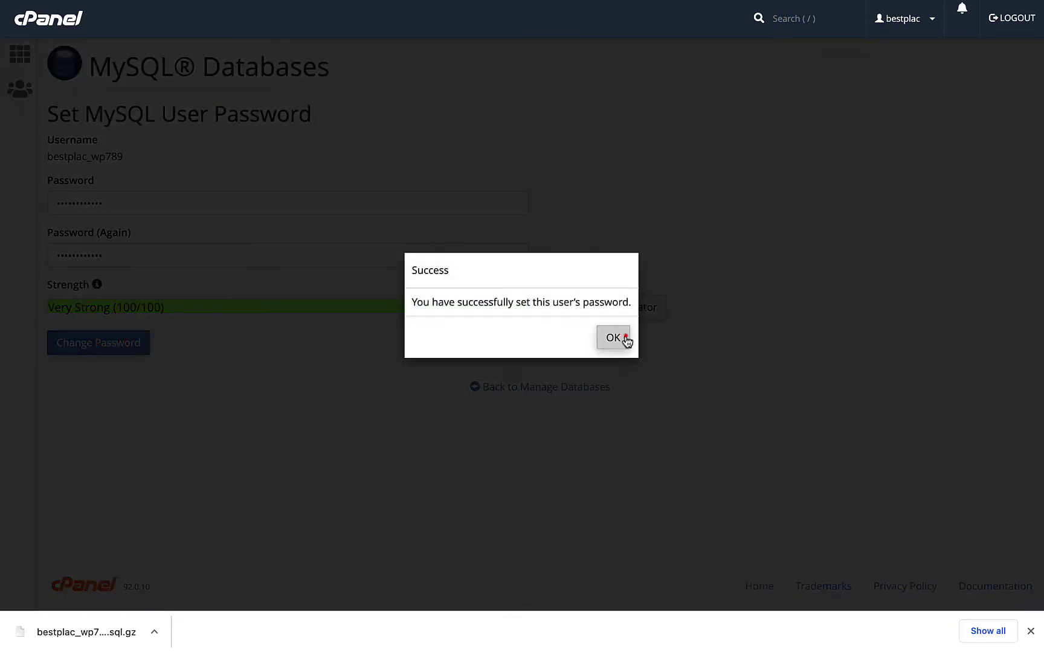
{"action": "left_click", "coordinate": [624, 339]}
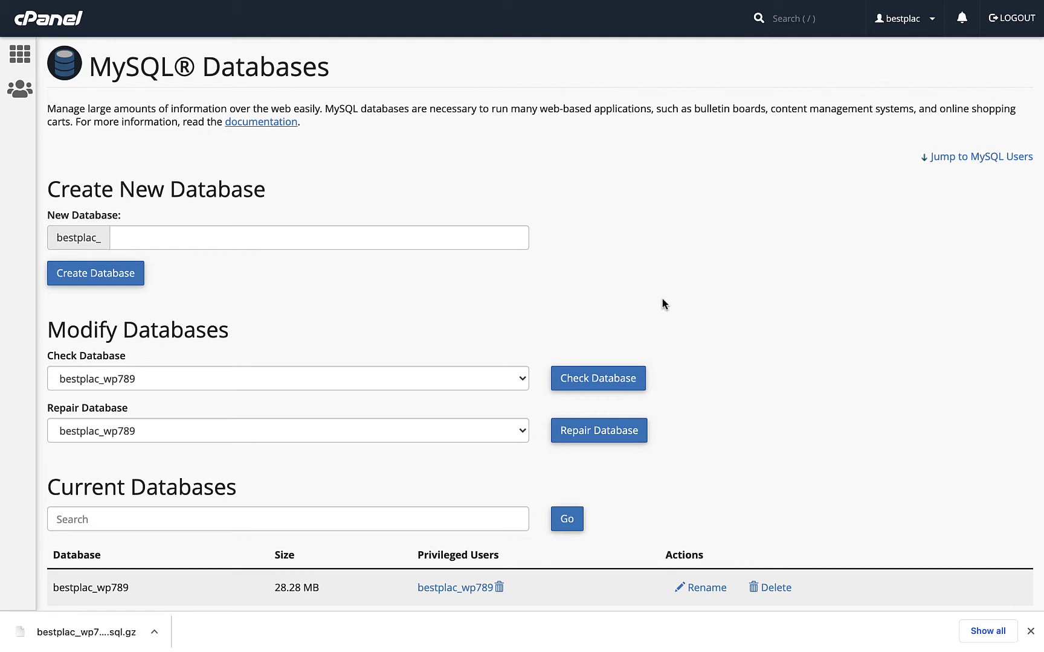
{"action": "key", "text": "ctrl+Right"}
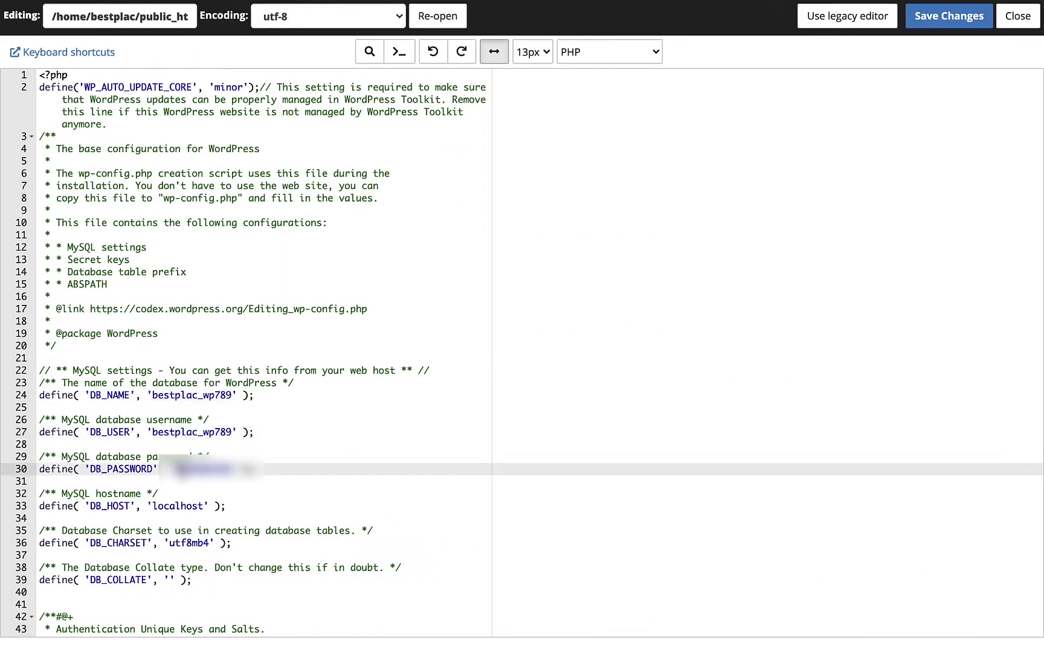
- Paste the new password into DB_PASSWORD on line 30 of wp-config.php and save
{"action": "left_click", "coordinate": [205, 469]}
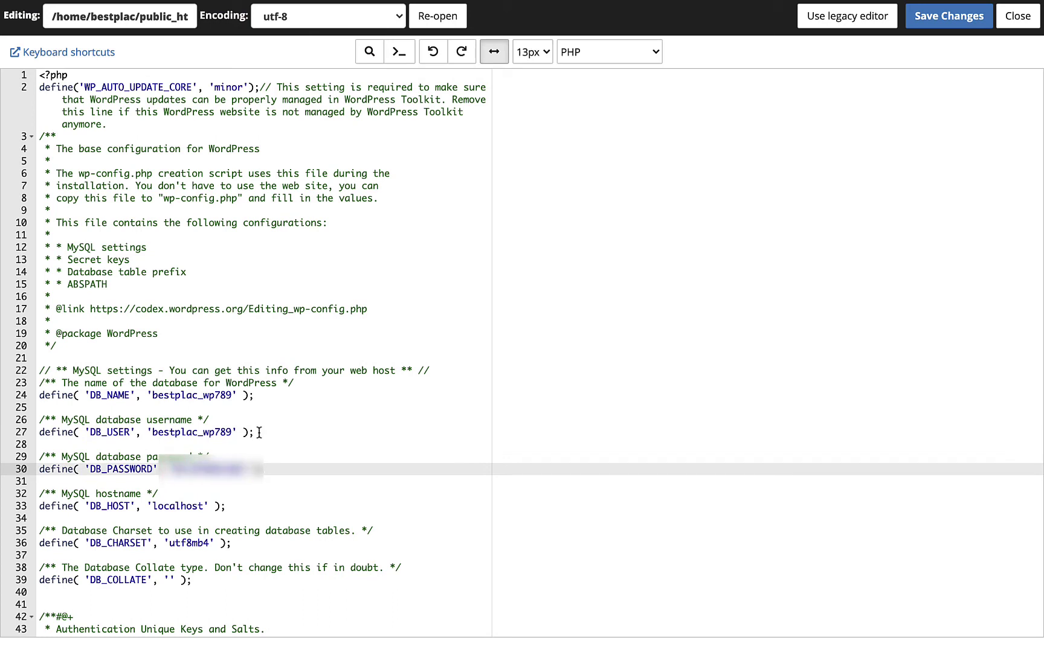
{"action": "left_click", "coordinate": [939, 24]}
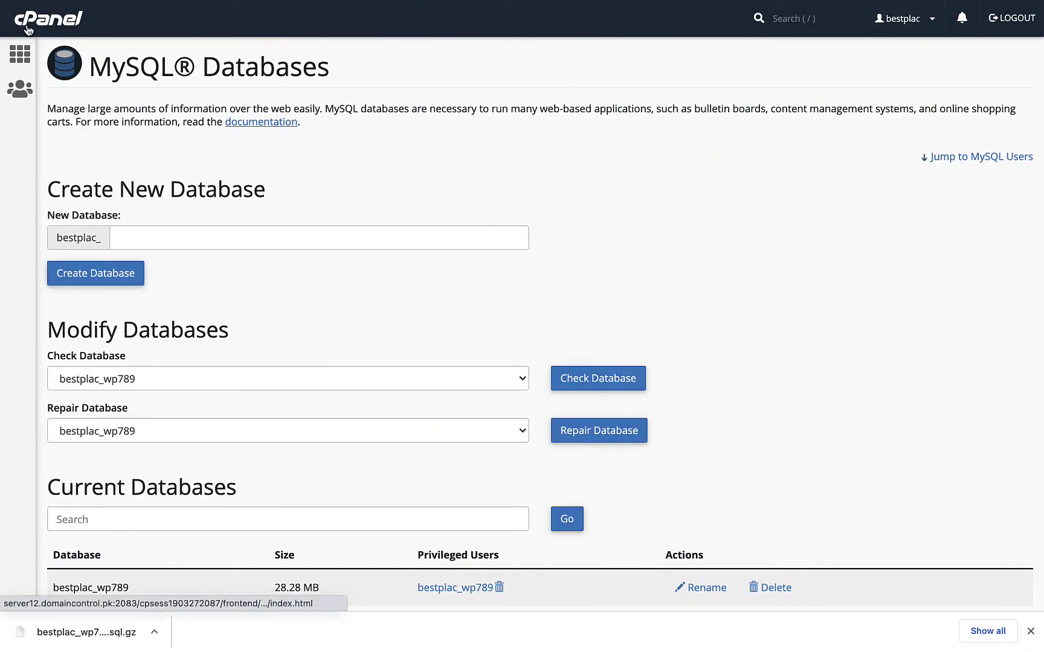
- Browse the wpls0j_users table in phpMyAdmin, then switch to the 'md5 generator' search results
{"action": "left_click", "coordinate": [28, 25]}
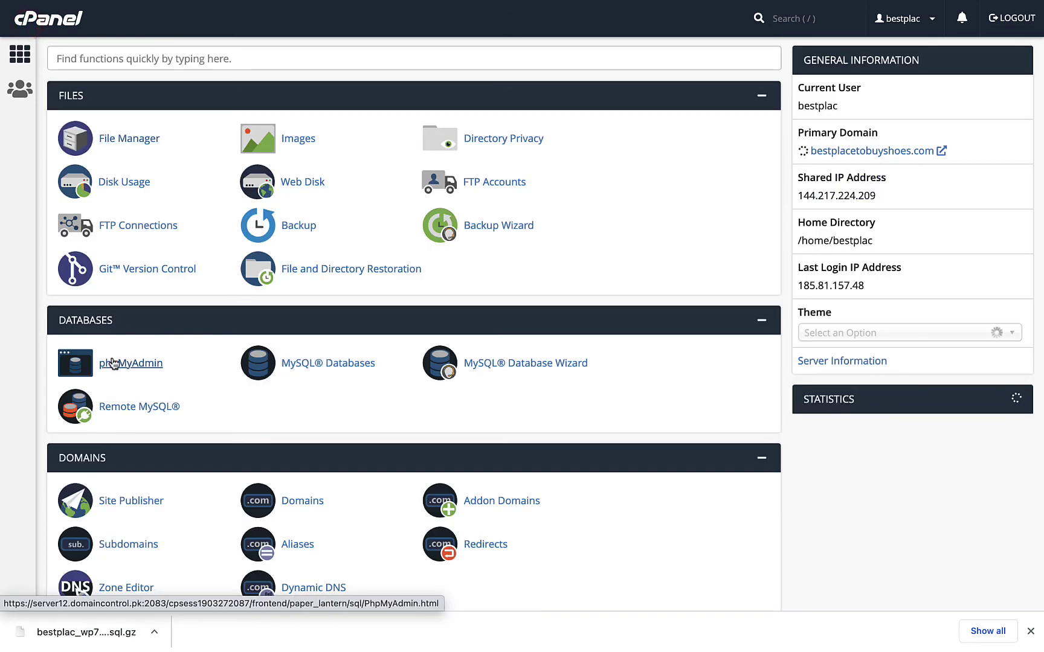
{"action": "left_click", "coordinate": [117, 364]}
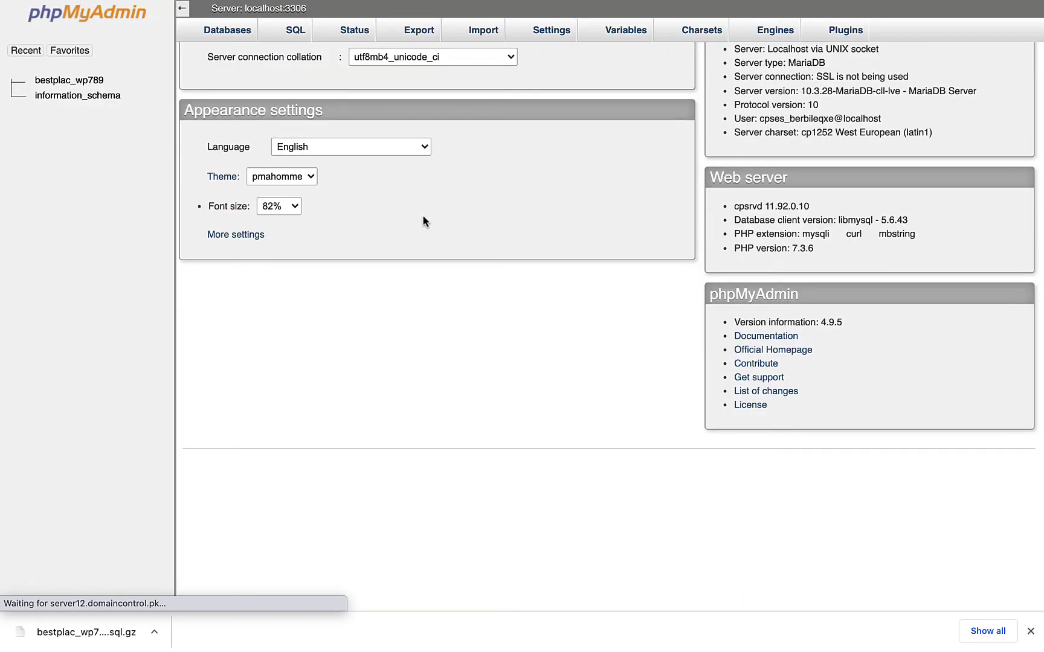
{"action": "left_click", "coordinate": [68, 81]}
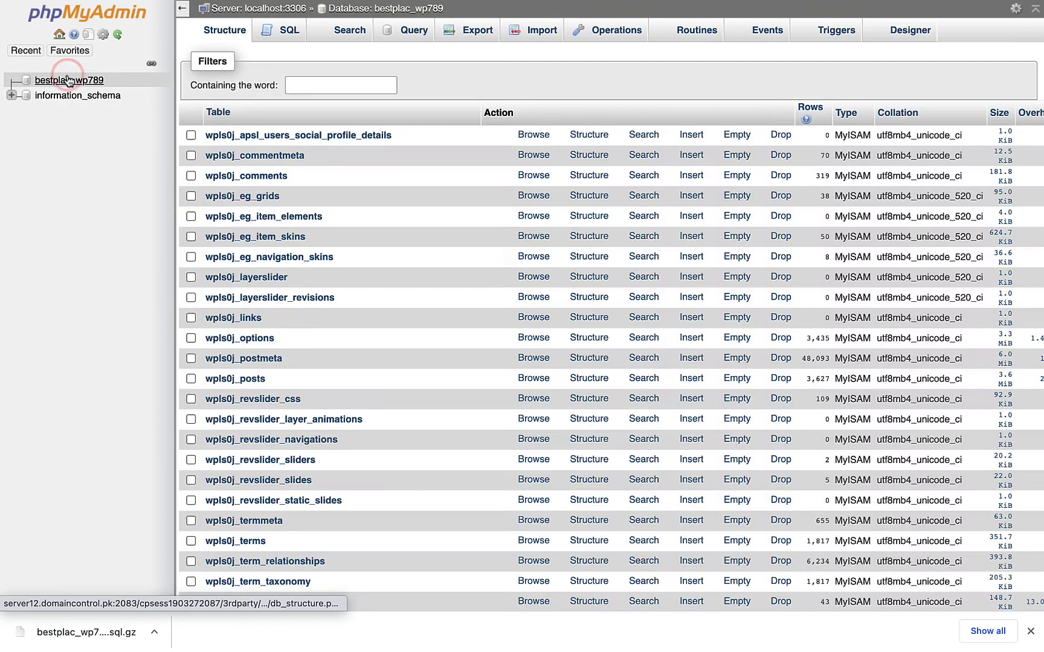
{"action": "scroll", "coordinate": [276, 405], "scroll_direction": "down", "scroll_amount": 5}
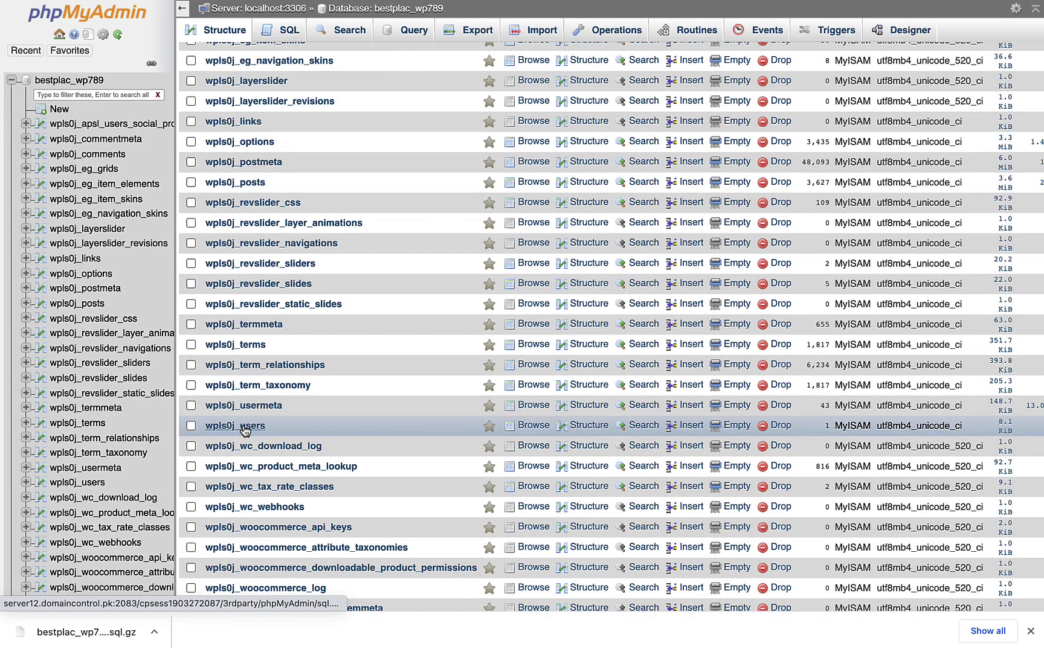
{"action": "left_click", "coordinate": [245, 427]}
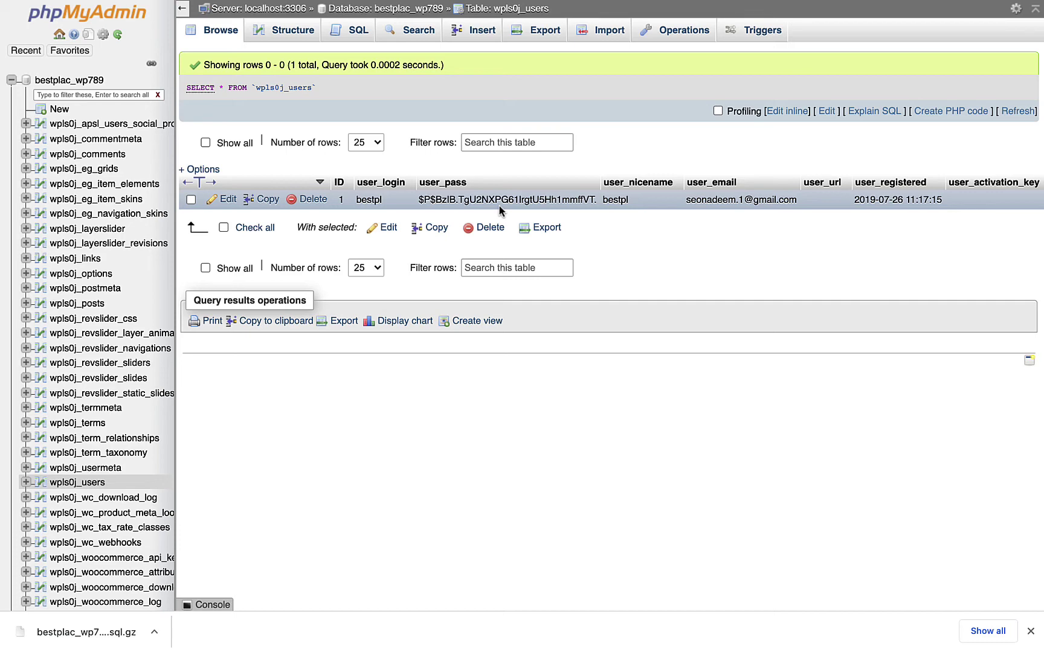
{"action": "key", "text": "ctrl+Tab"}
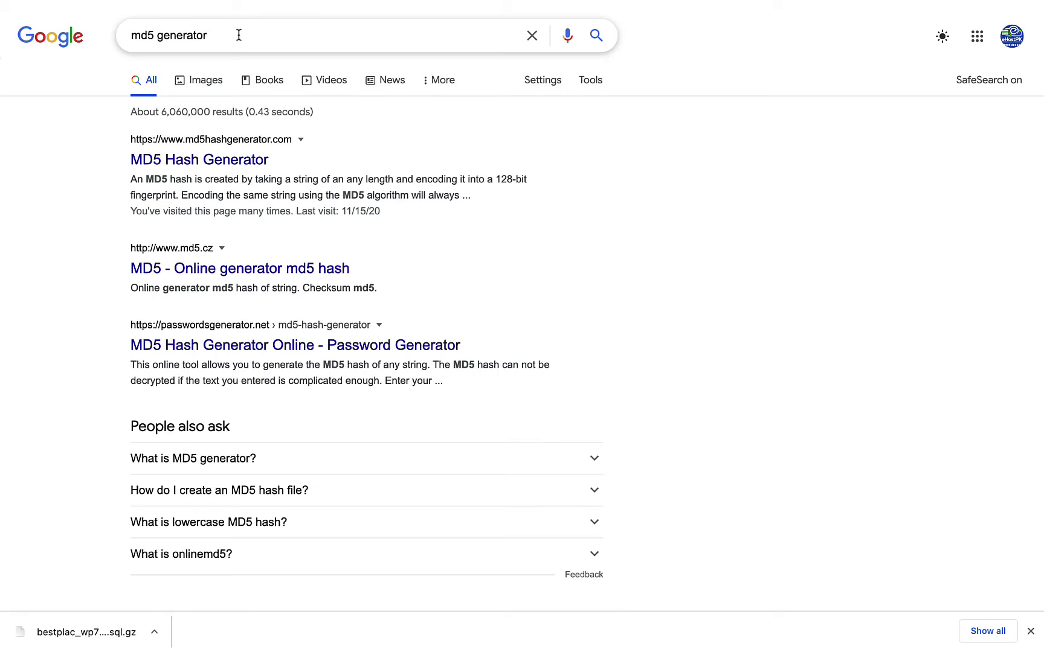
- Generate the MD5 hash of the new admin password on md5hashgenerator.com and select it for copying
{"action": "left_click", "coordinate": [250, 162]}
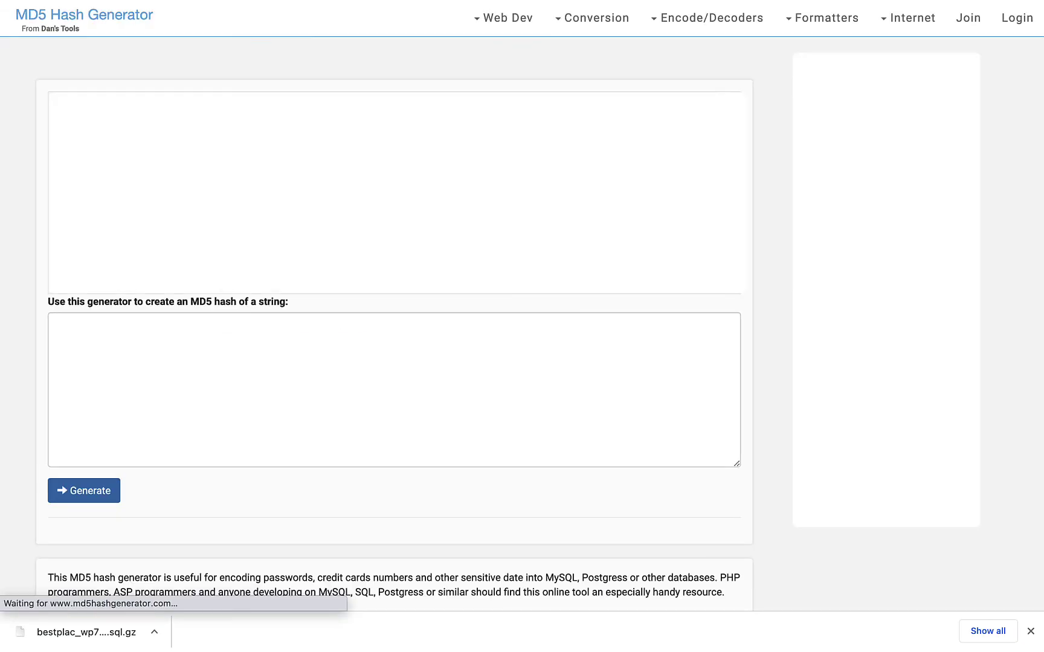
{"action": "left_click", "coordinate": [189, 384]}
{"action": "type", "text": "admin"}
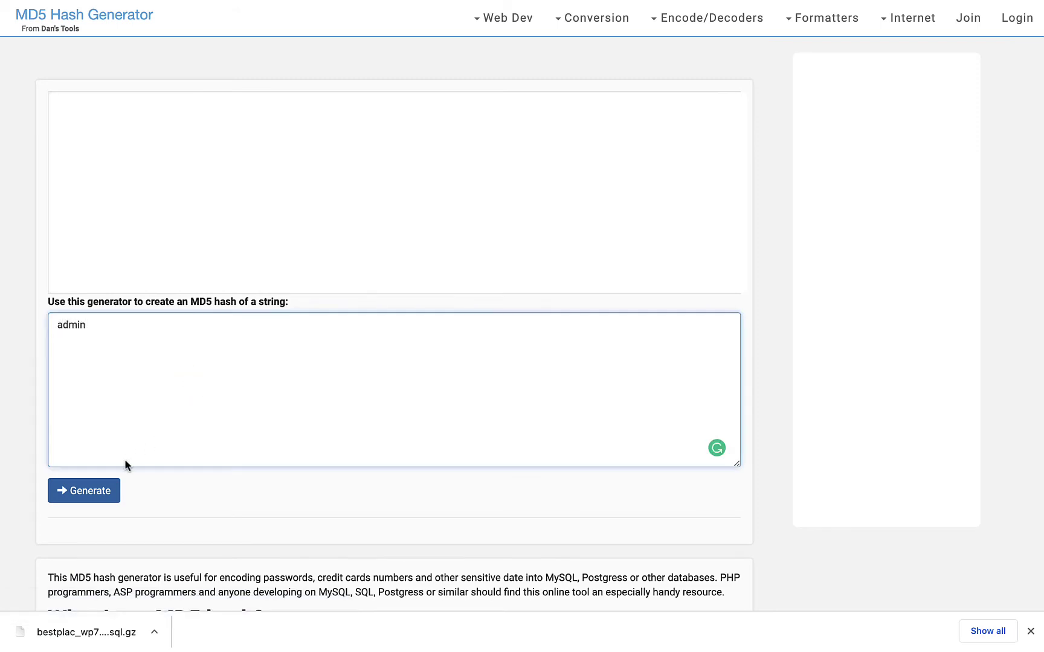
{"action": "left_click", "coordinate": [100, 491]}
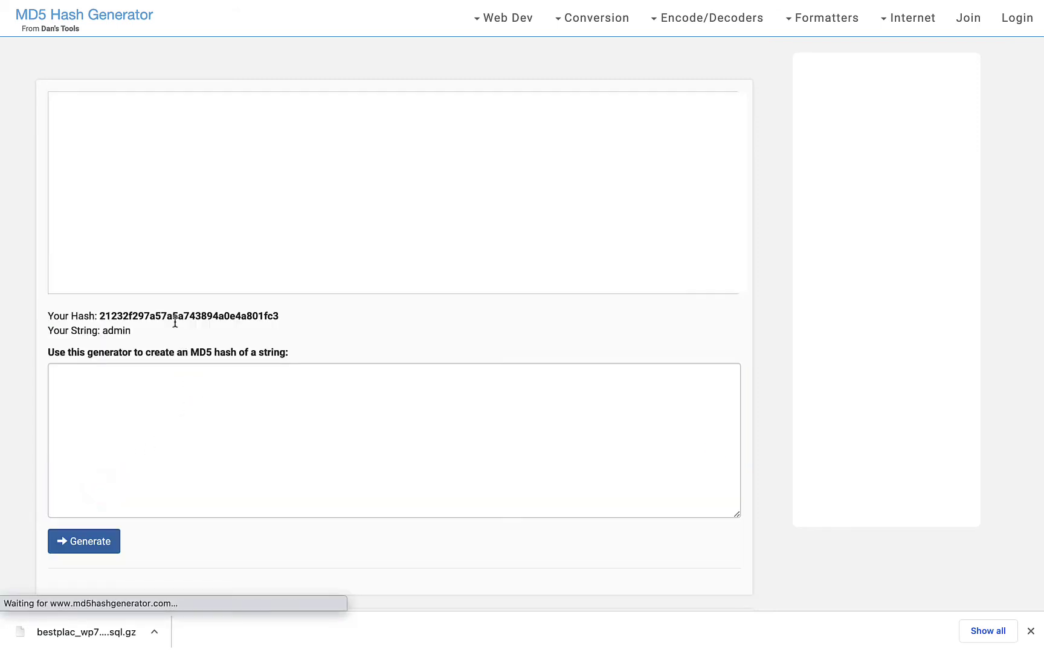
{"action": "double_click", "coordinate": [179, 315]}
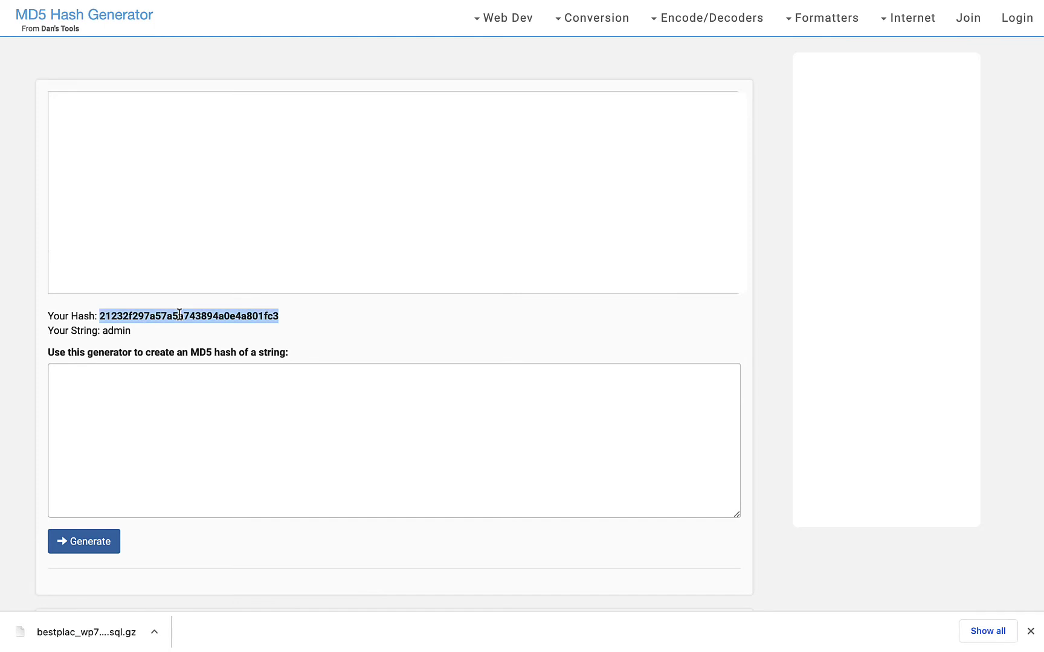
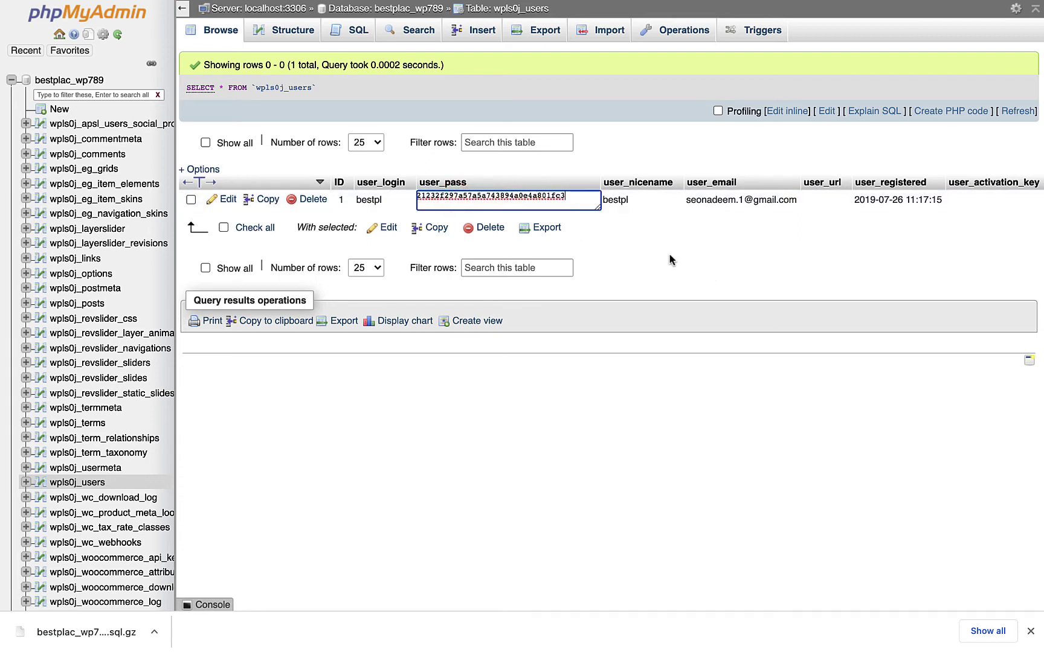
- Commit the inline edit so the wpls0j_users user_pass field stores the new MD5 hash
{"action": "left_click", "coordinate": [670, 255]}
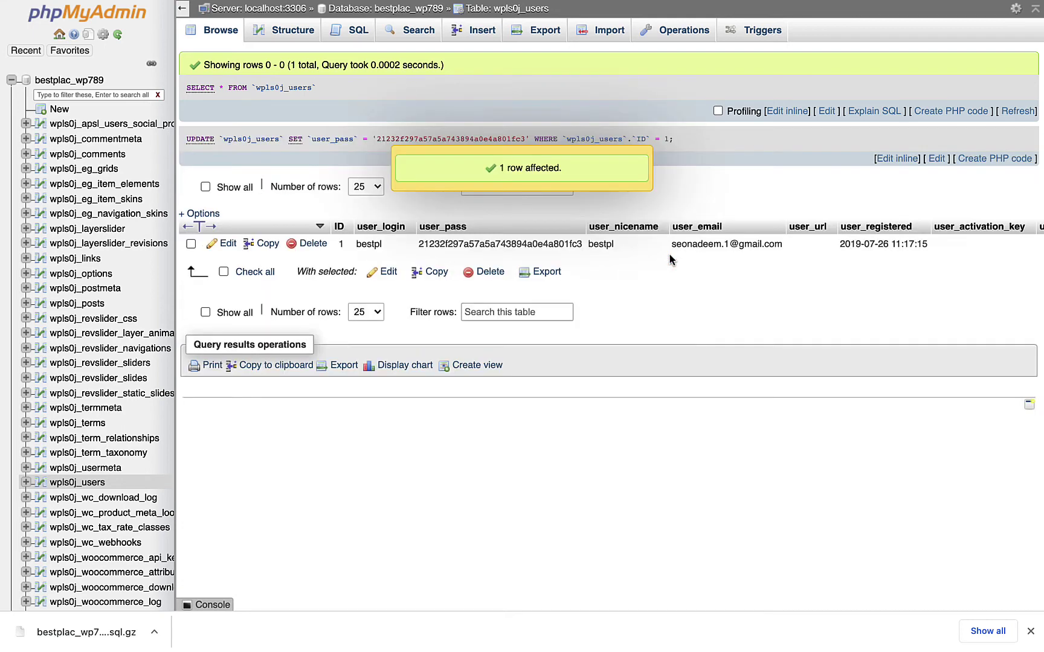
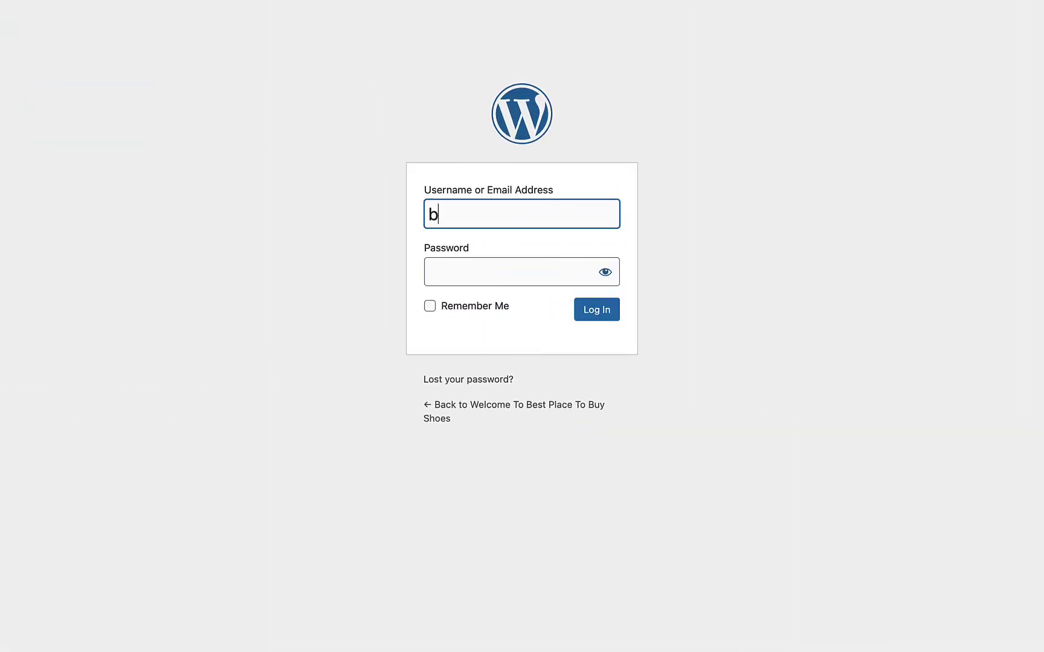
- Enter the admin username and the new password on the WordPress login form and log in
{"action": "type", "text": "estl"}
{"action": "type", "text": "p"}
{"action": "left_click", "coordinate": [507, 272]}
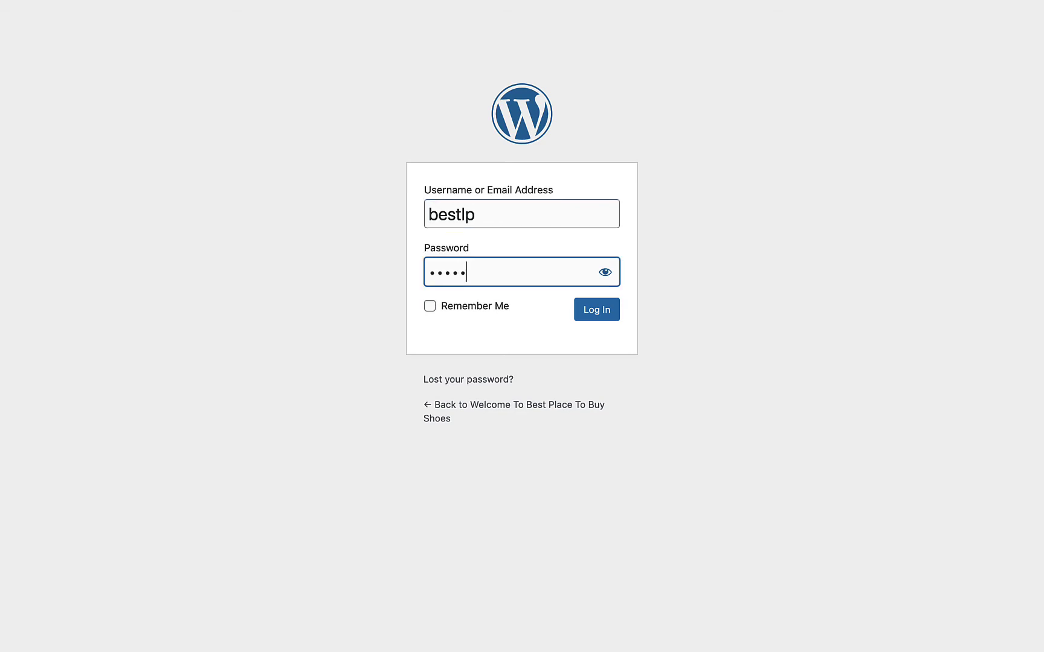
{"action": "left_click", "coordinate": [597, 308]}
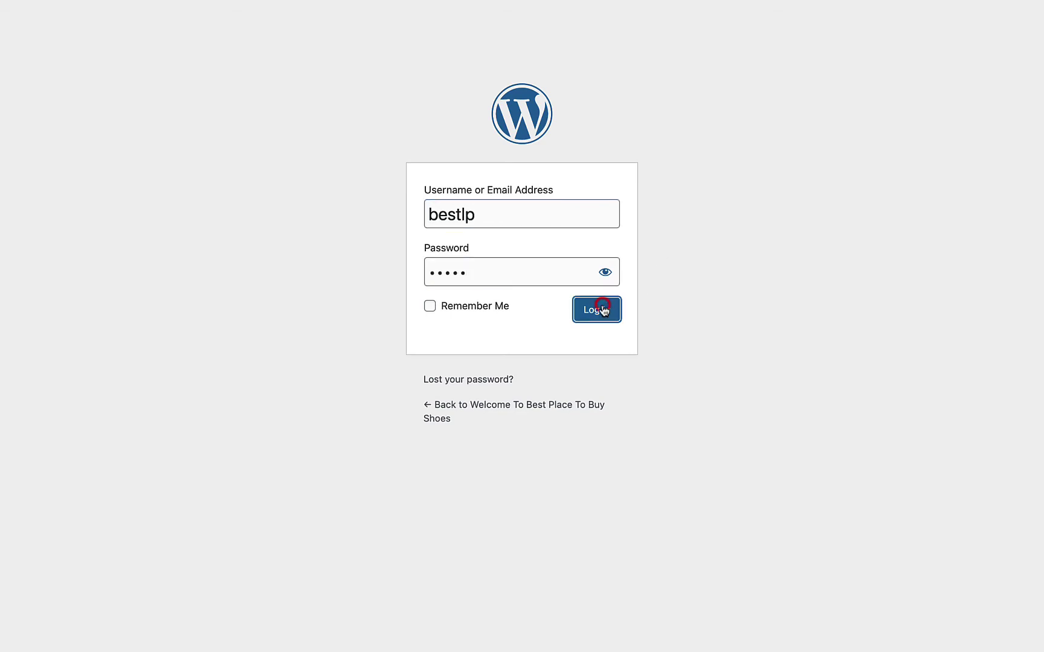
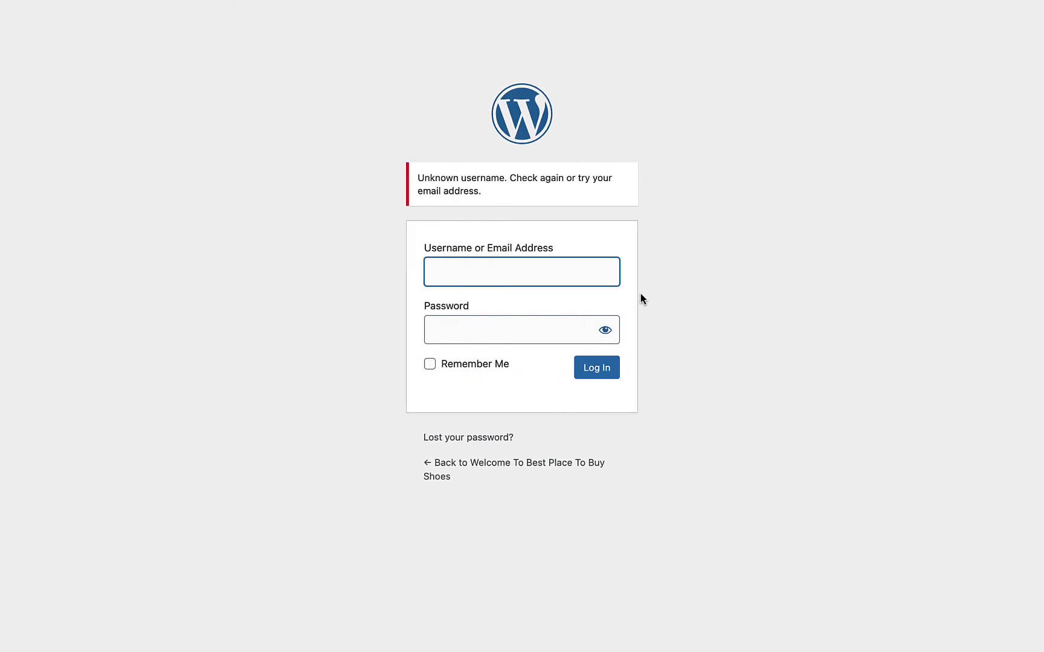
- Log in with the account username and password, decline browser saving, and postpone the admin email check
{"action": "type", "text": "bestpl"}
{"action": "key", "text": "Tab"}
{"action": "type", "text": "••••"}
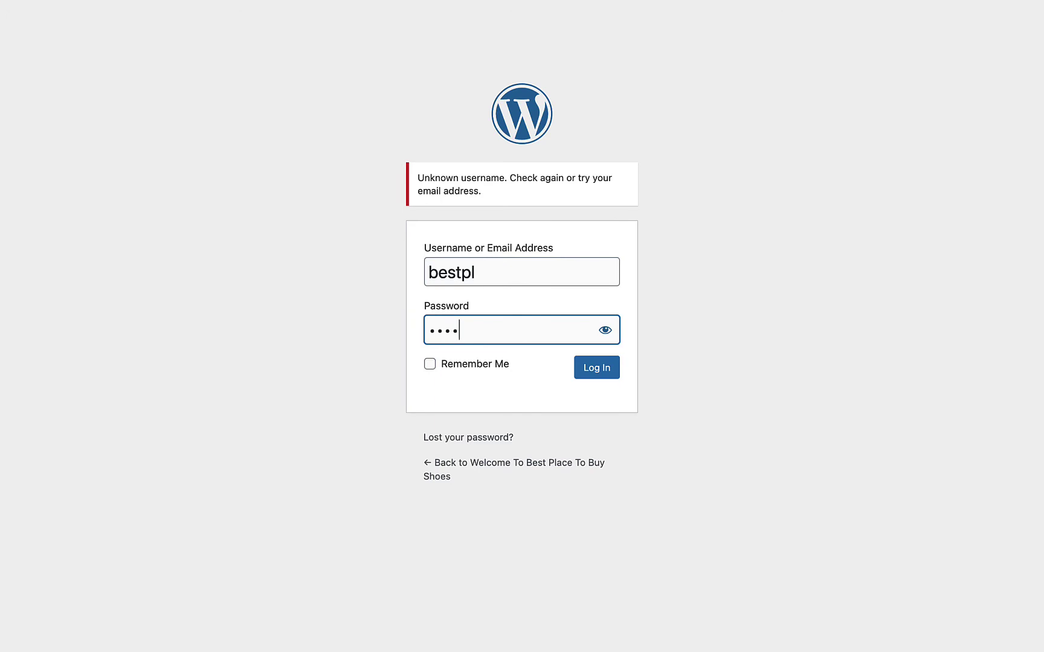
{"action": "left_click", "coordinate": [601, 367]}
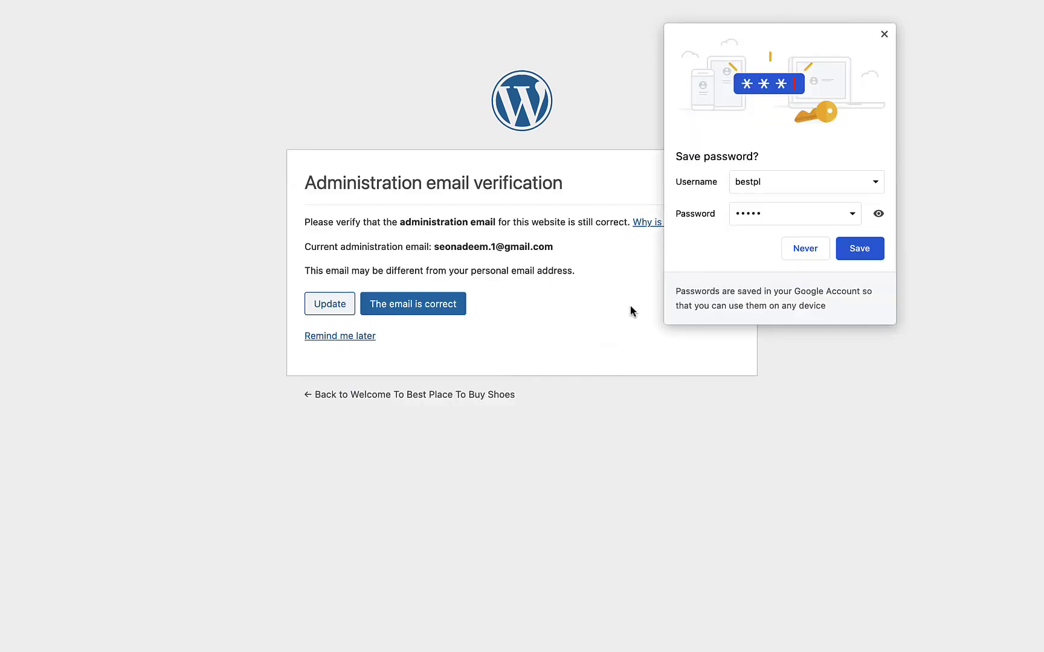
{"action": "left_click", "coordinate": [800, 250]}
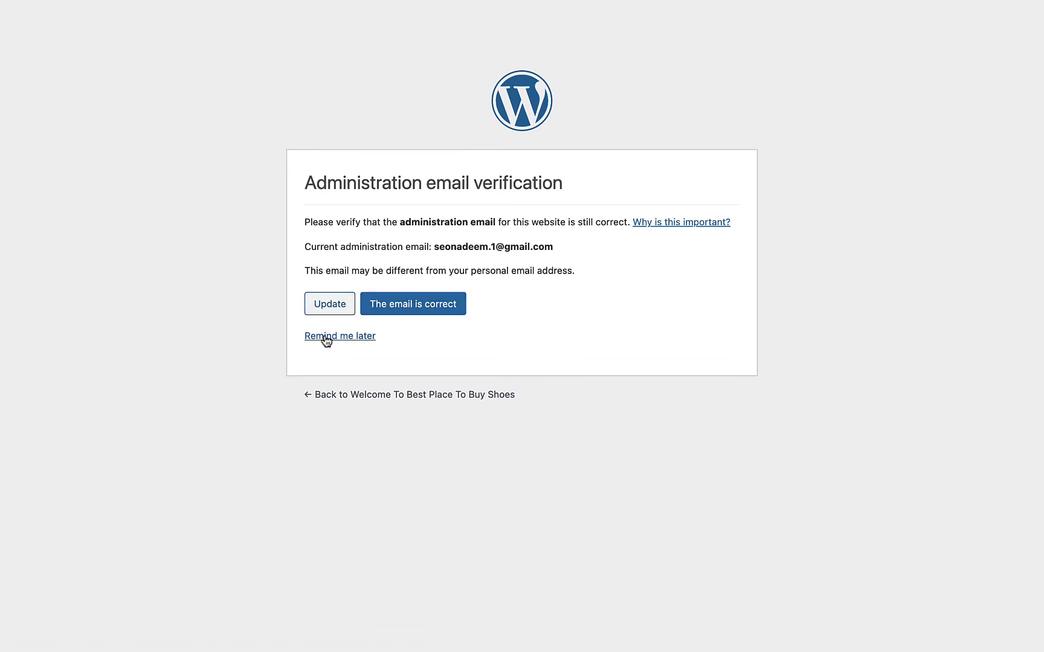
{"action": "left_click", "coordinate": [333, 340]}
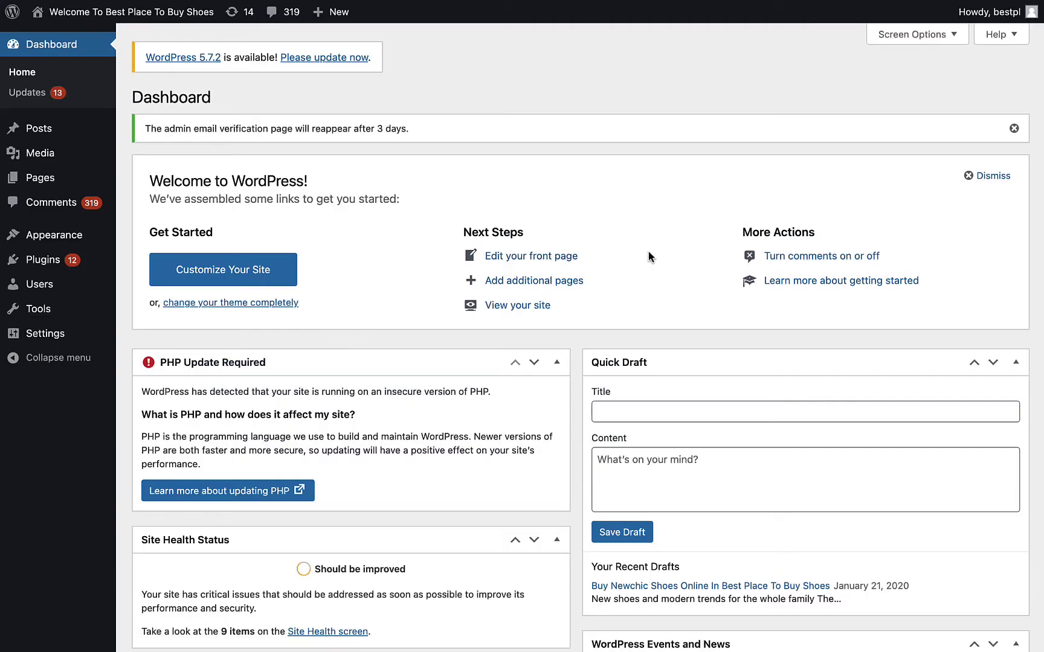
- Generate a new strong password on the Edit Profile page and save it with Update Profile
{"action": "left_click", "coordinate": [989, 13]}
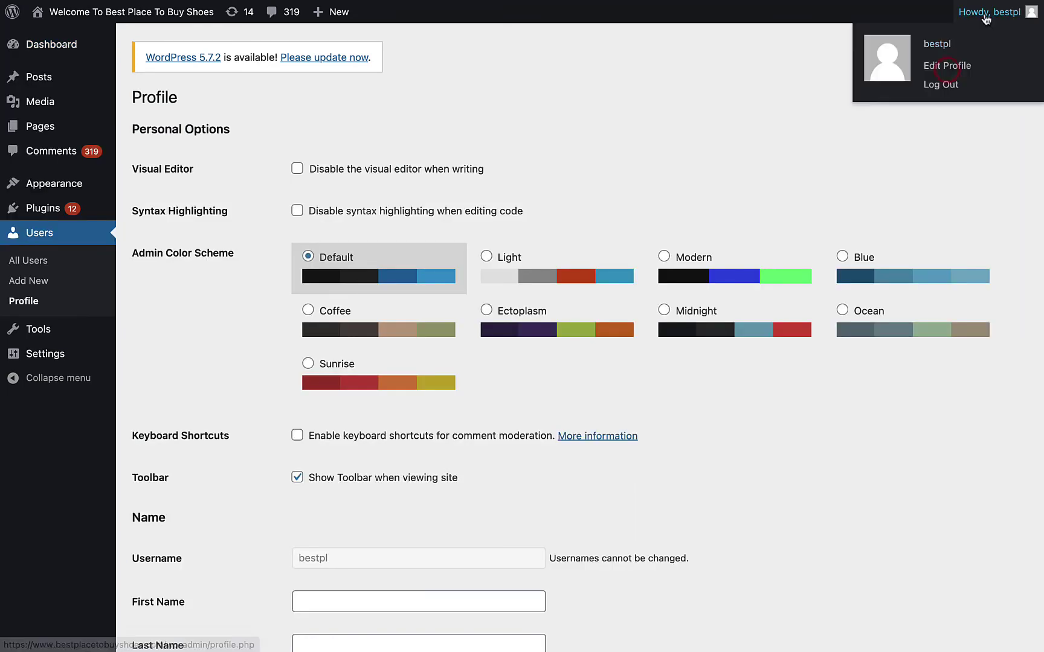
{"action": "left_click", "coordinate": [969, 70]}
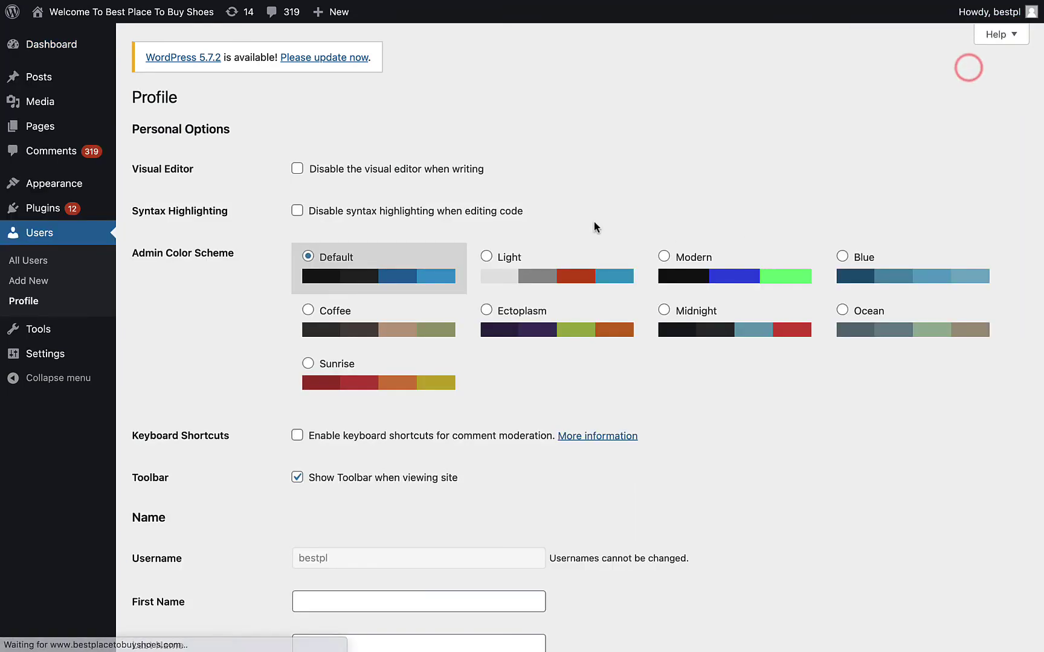
{"action": "scroll", "coordinate": [602, 272], "scroll_direction": "down", "scroll_amount": 12}
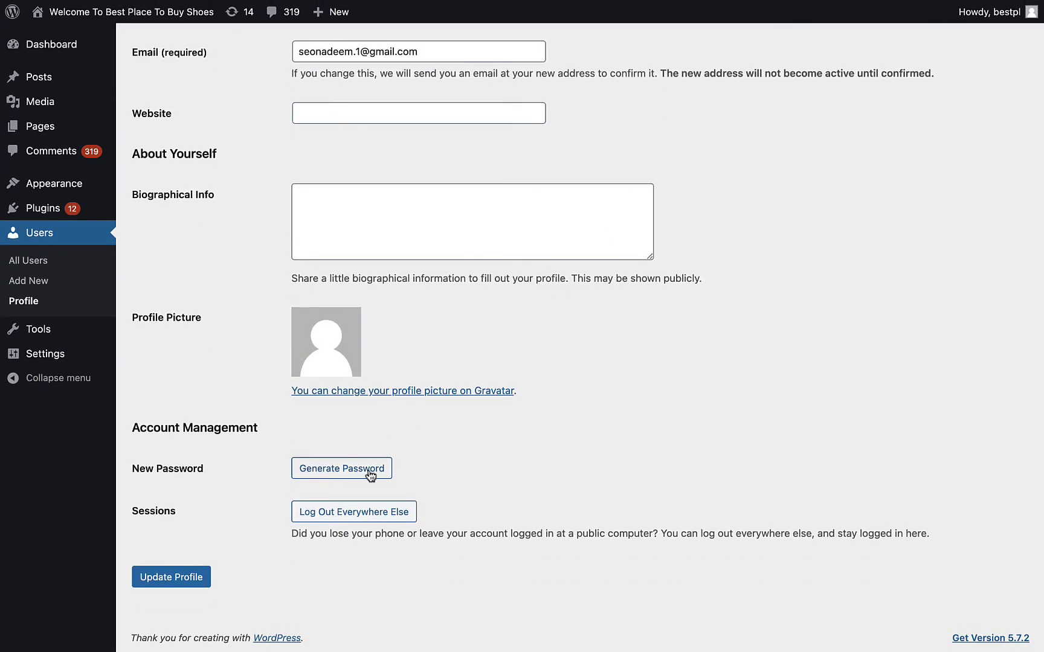
{"action": "left_click", "coordinate": [329, 473]}
{"action": "triple_click", "coordinate": [493, 469]}
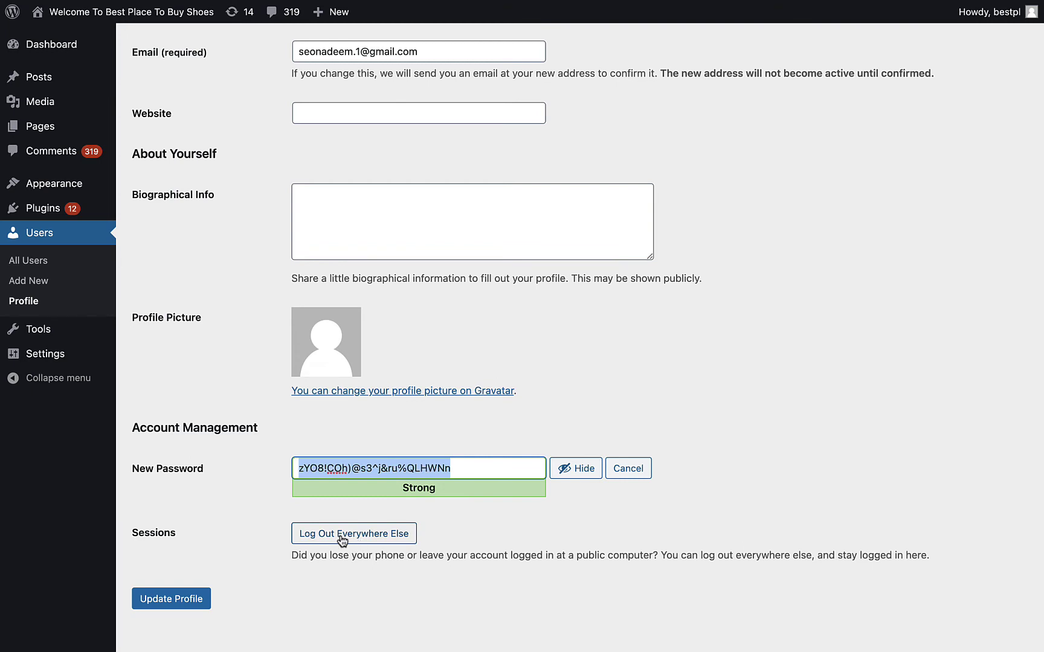
{"action": "left_click", "coordinate": [169, 599]}
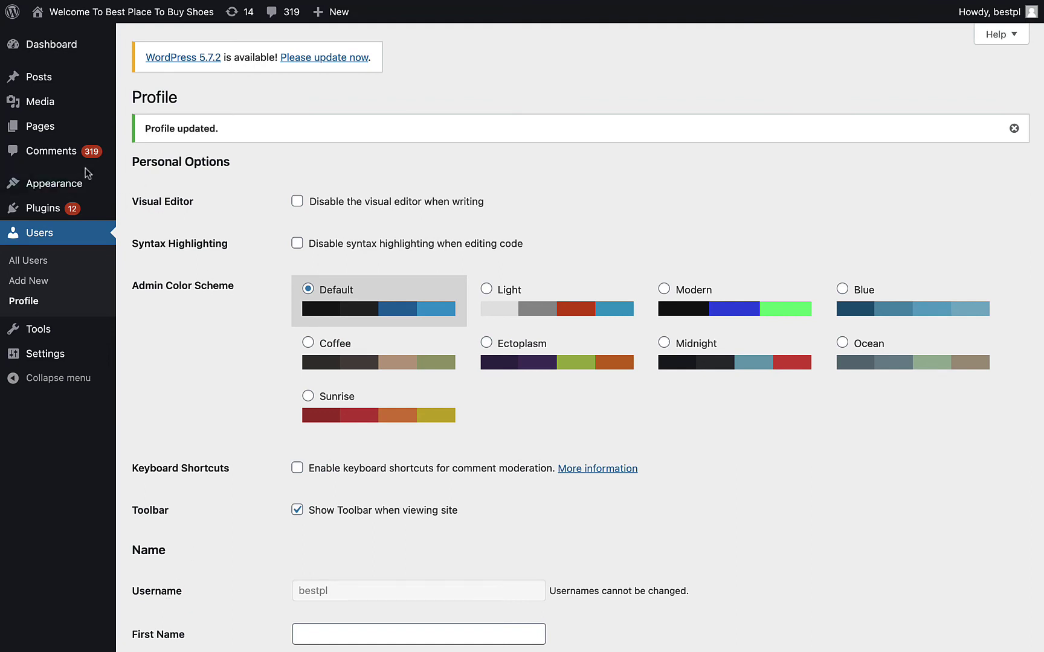
- Open the Comments page and scroll through the 319 pending spam comments
{"action": "left_click", "coordinate": [52, 153]}
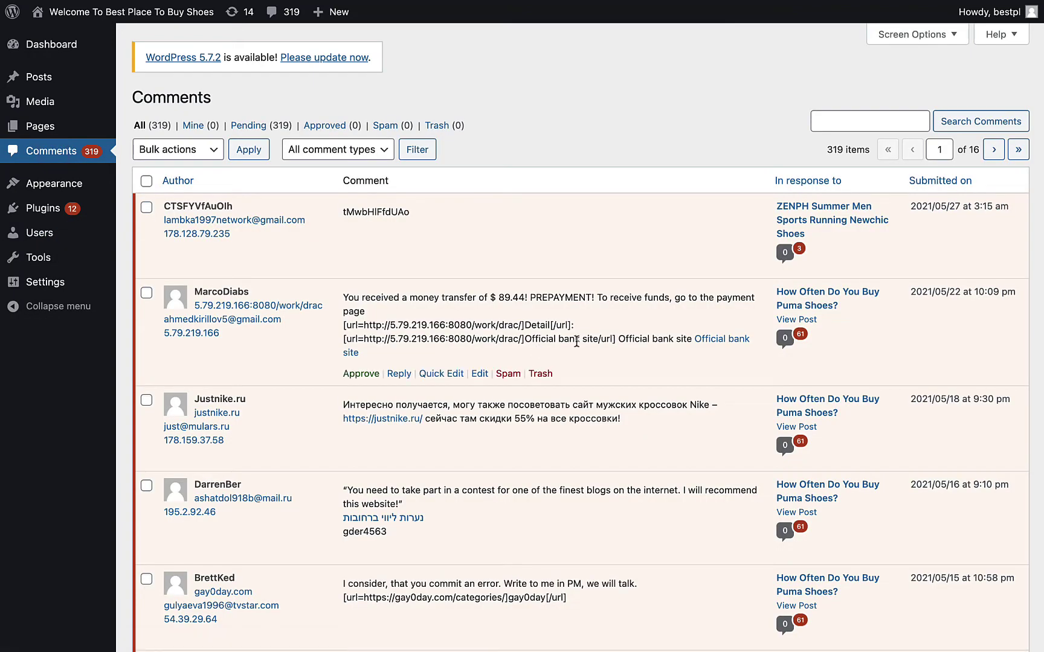
{"action": "scroll", "coordinate": [595, 329], "scroll_direction": "down", "scroll_amount": 6}
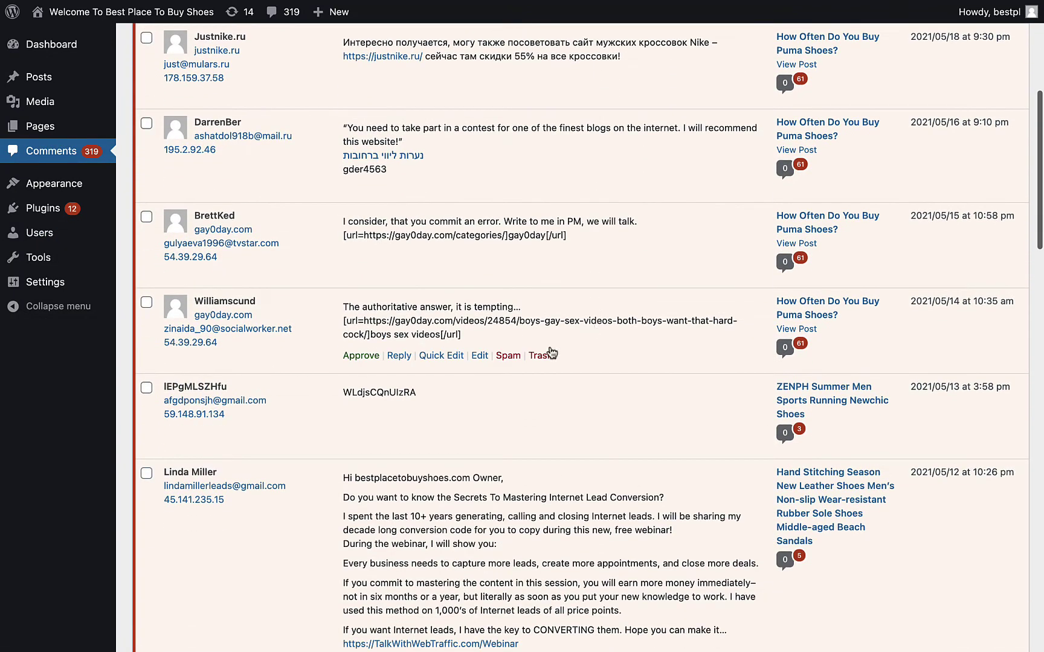
{"action": "scroll", "coordinate": [519, 431], "scroll_direction": "down", "scroll_amount": 10}
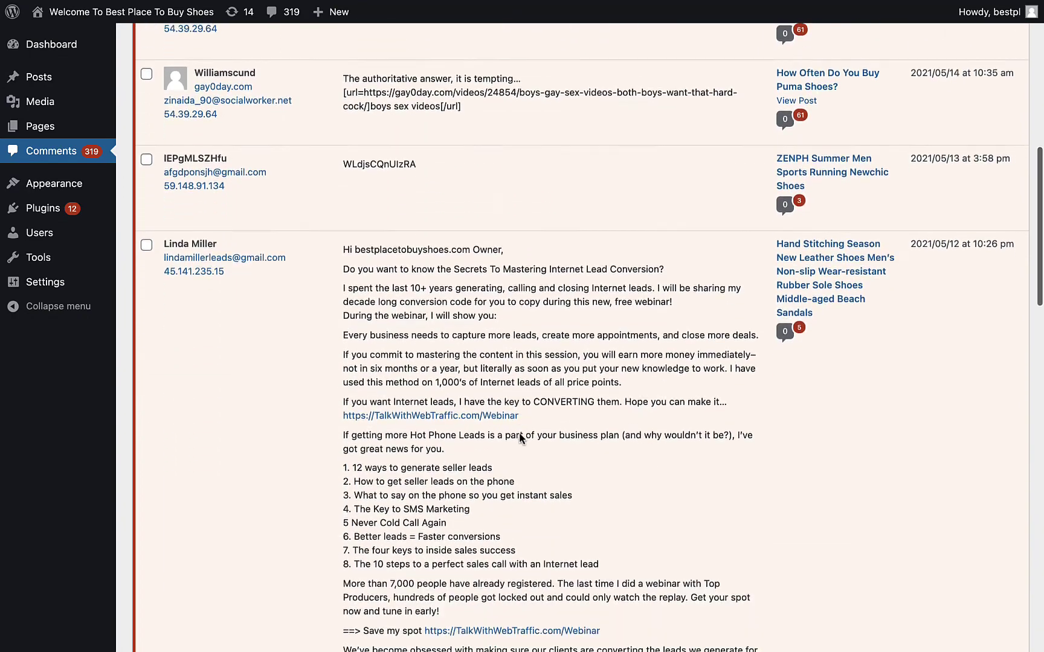
{"action": "scroll", "coordinate": [520, 433], "scroll_direction": "down", "scroll_amount": 5}
{"action": "scroll", "coordinate": [520, 434], "scroll_direction": "up", "scroll_amount": 20}
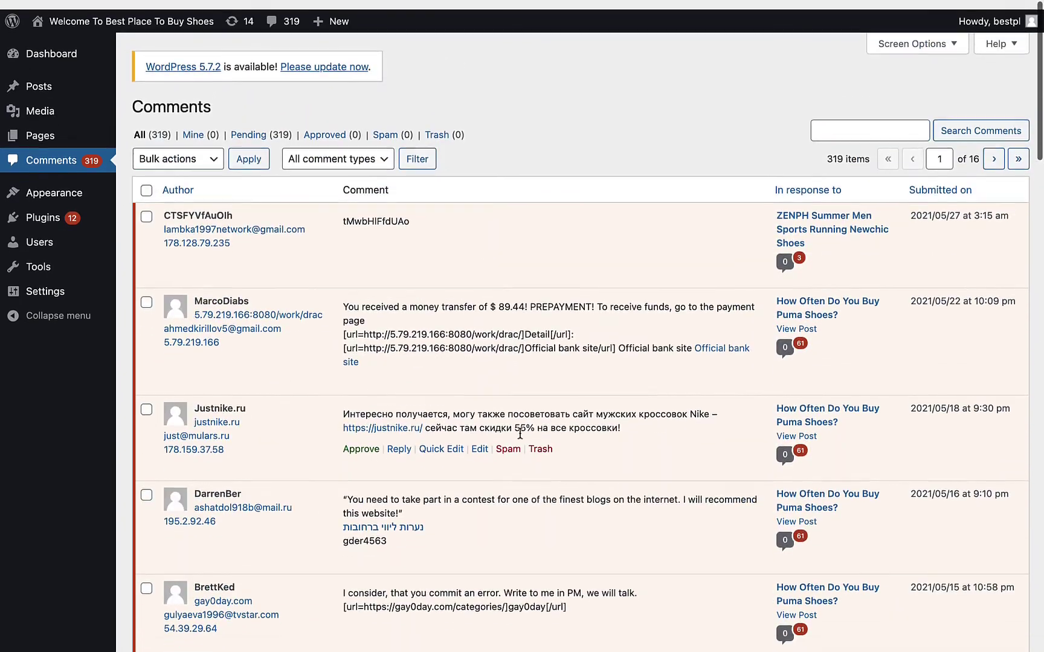
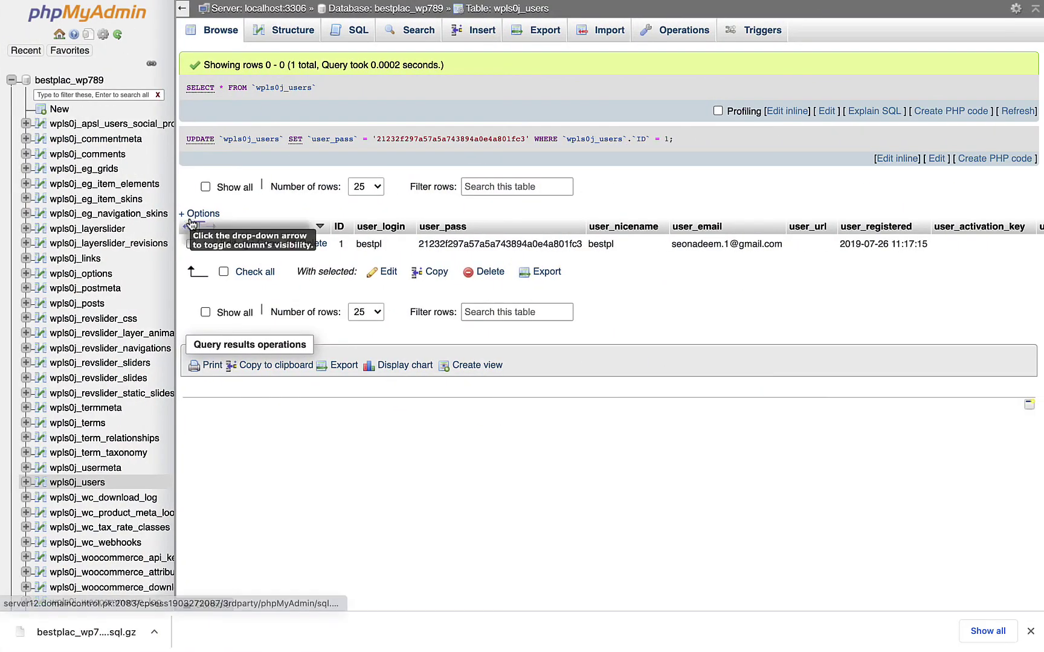
- Tick wpls0j_commentmeta and wpls0j_comments and truncate wpls0j_commentmeta
{"action": "left_click", "coordinate": [365, 12]}
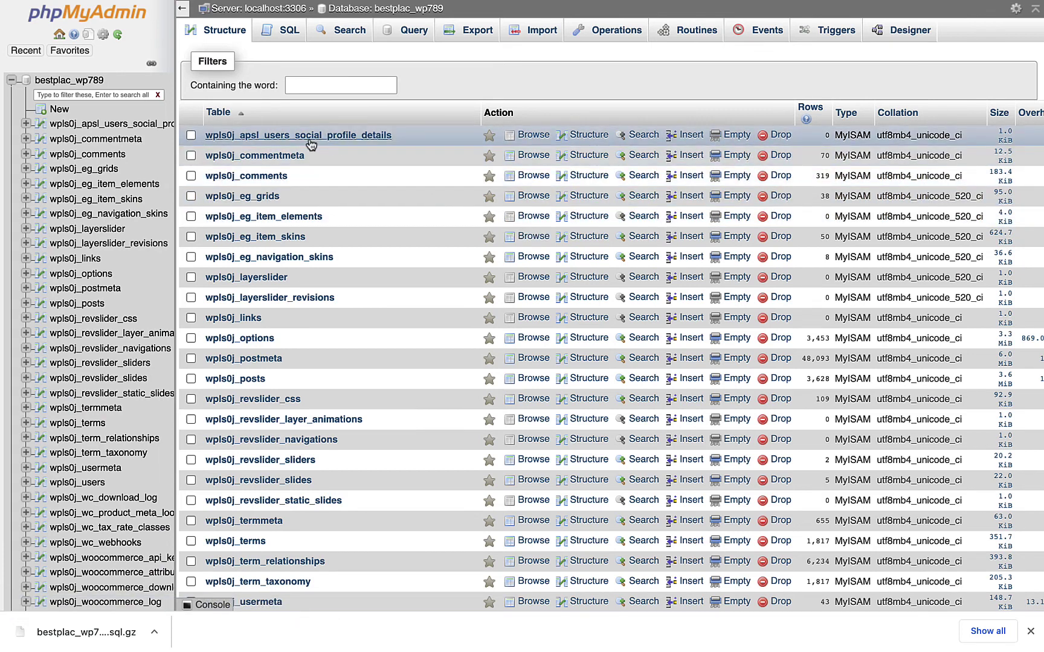
{"action": "left_click", "coordinate": [190, 155]}
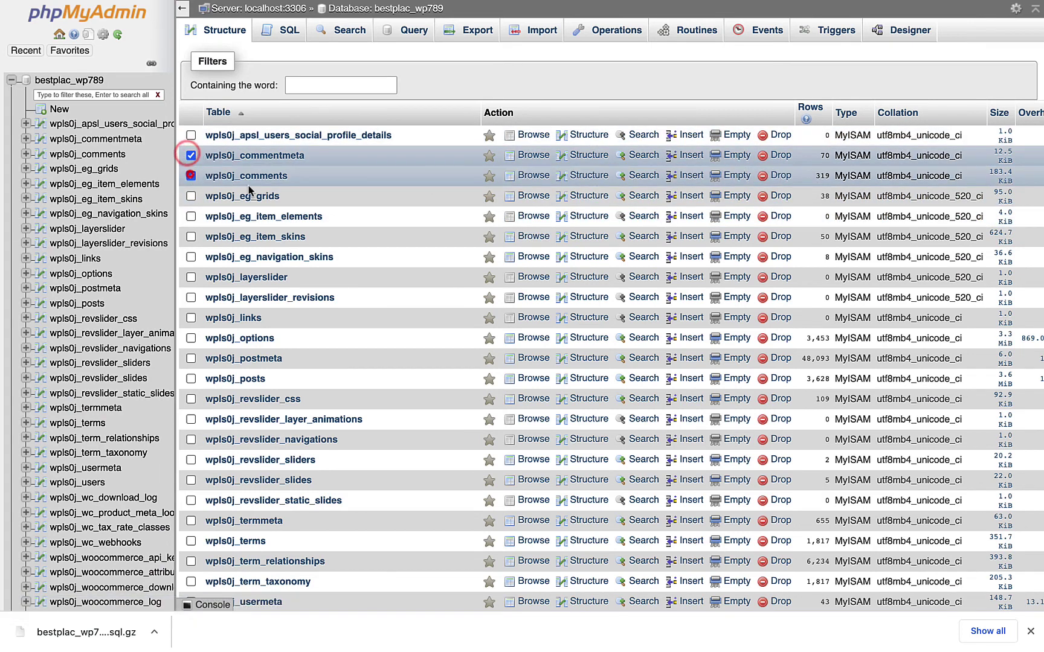
{"action": "left_click", "coordinate": [191, 175]}
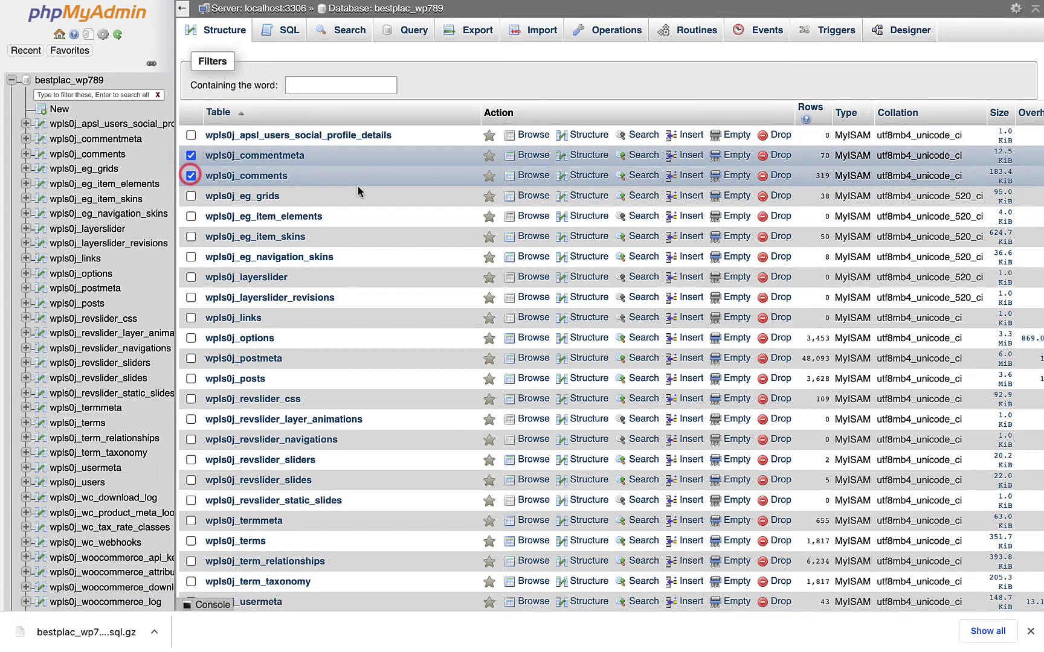
{"action": "left_click", "coordinate": [738, 155]}
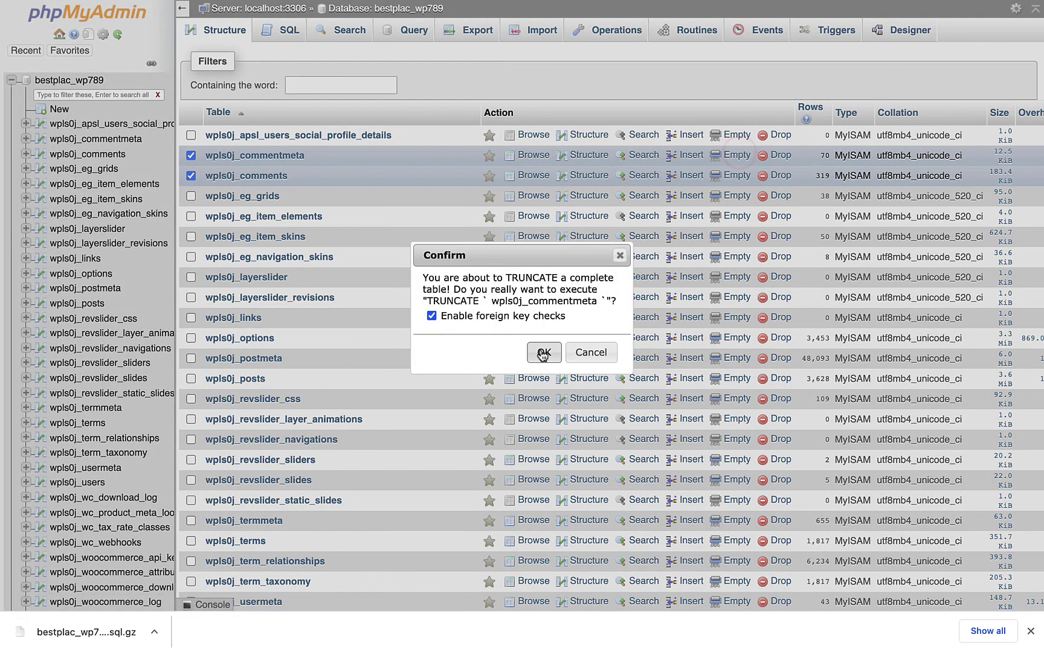
{"action": "left_click", "coordinate": [541, 349]}
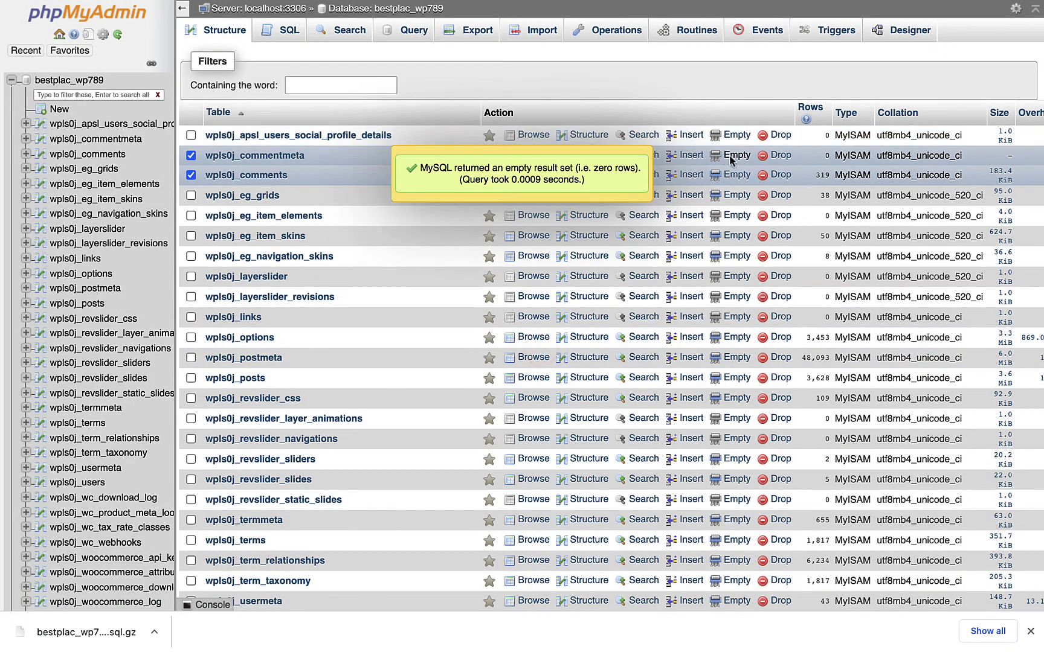
- Empty both ticked comment tables with 'With selected: Empty' and reload the table list
{"action": "scroll", "coordinate": [340, 332], "scroll_direction": "down", "scroll_amount": 5}
{"action": "scroll", "coordinate": [340, 332], "scroll_direction": "down", "scroll_amount": 8}
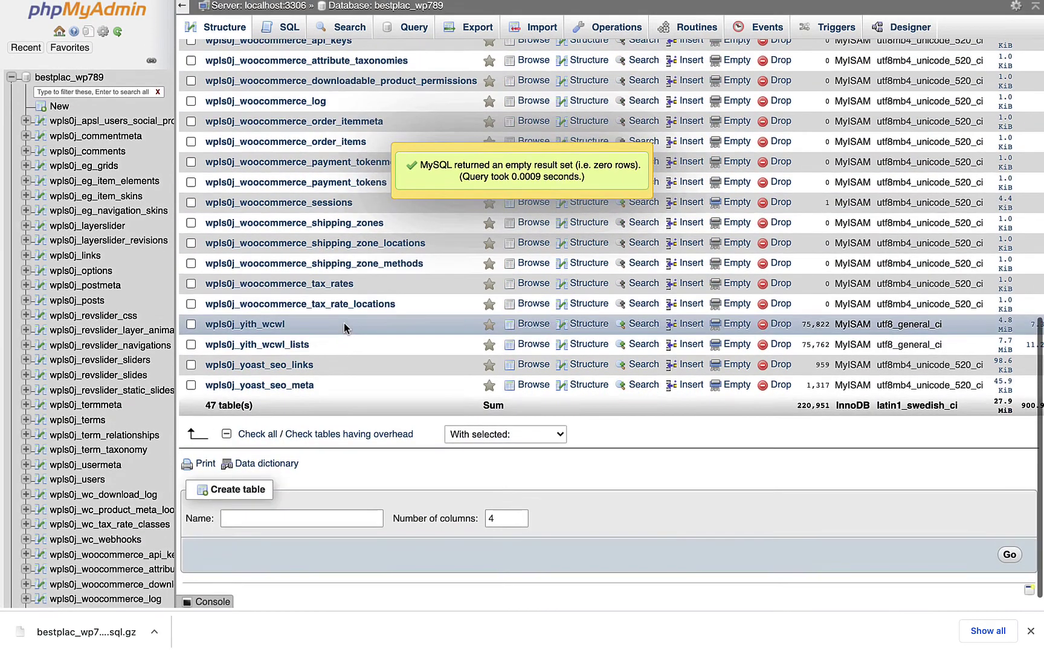
{"action": "left_click", "coordinate": [528, 435]}
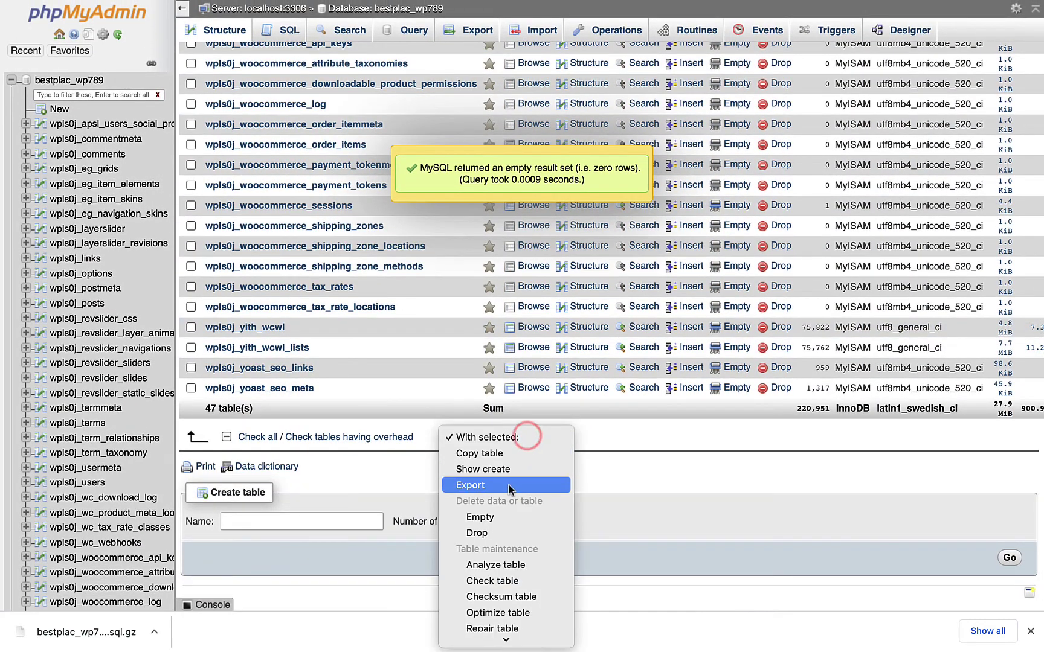
{"action": "left_click", "coordinate": [508, 516]}
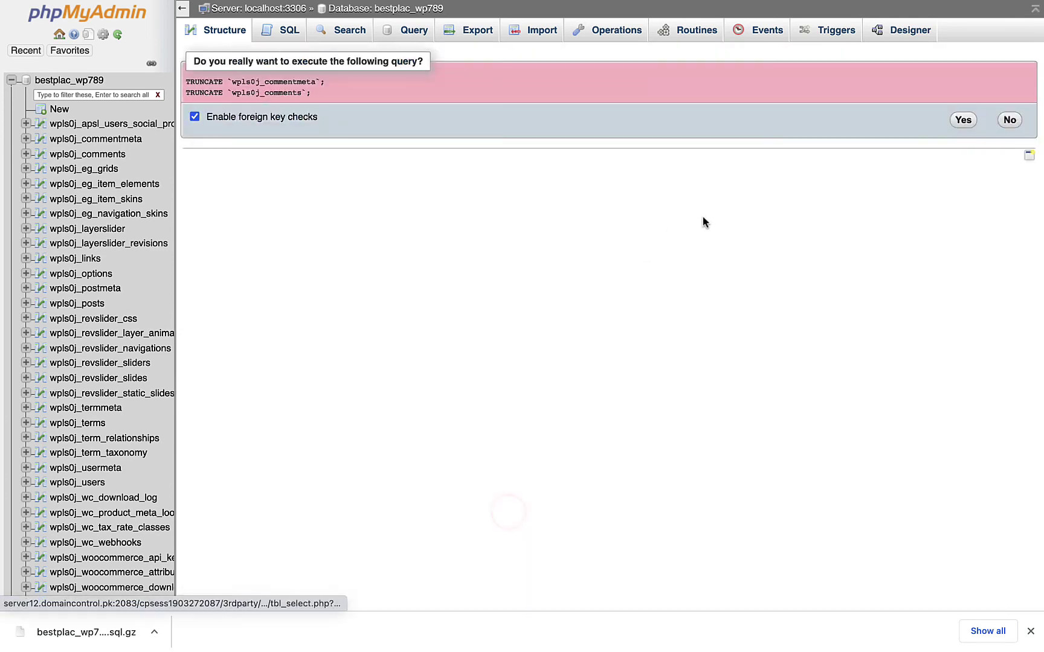
{"action": "left_click", "coordinate": [960, 122]}
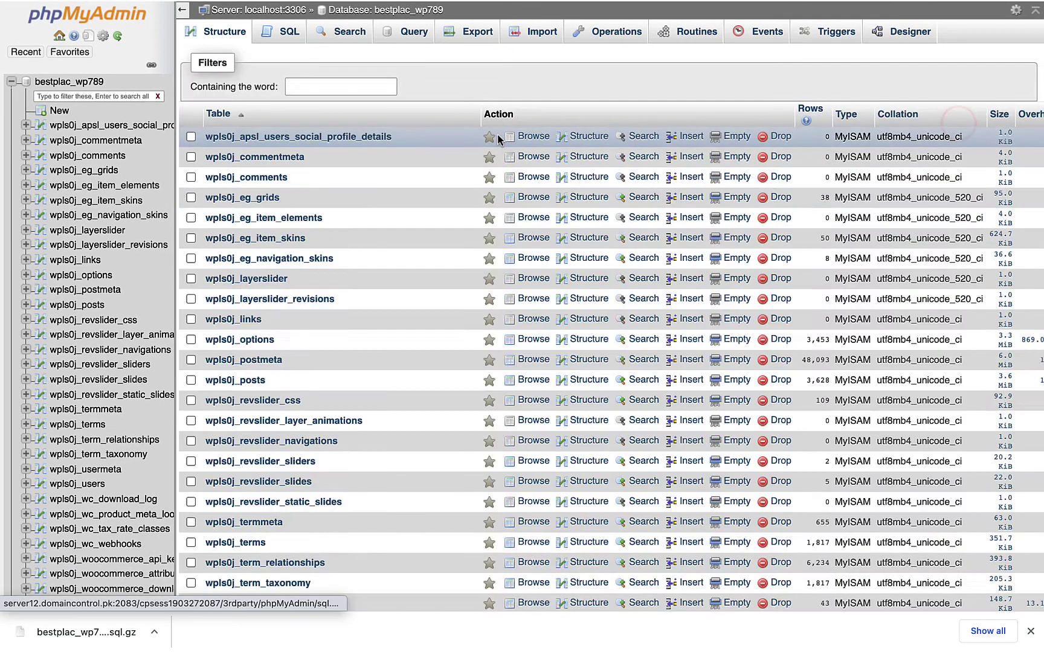
{"action": "mouse_move", "coordinate": [388, 11]}
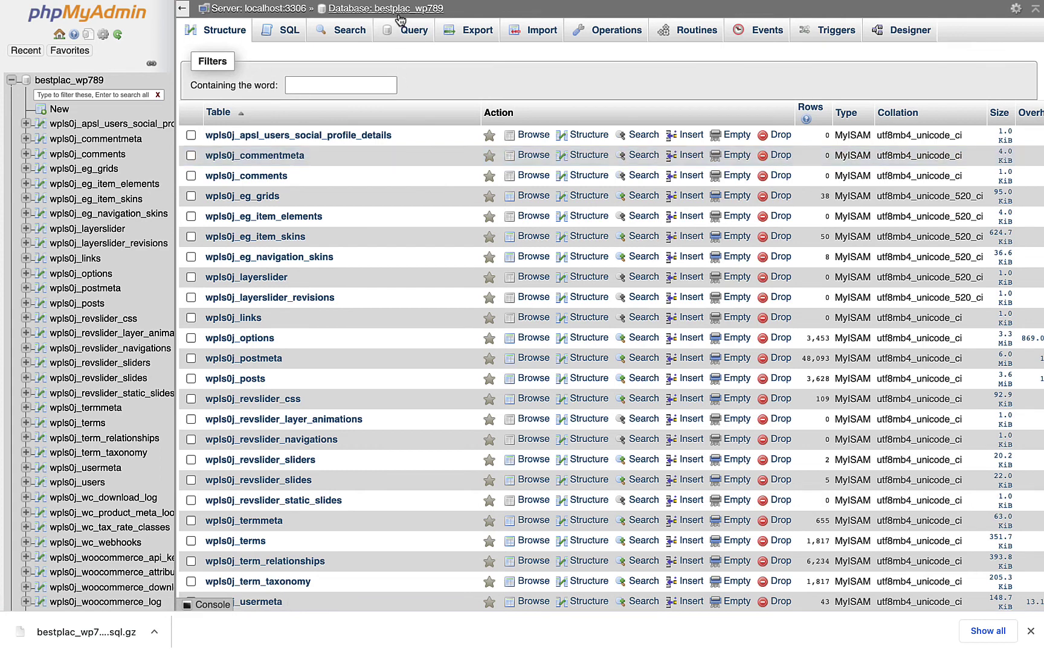
{"action": "left_click", "coordinate": [399, 9]}
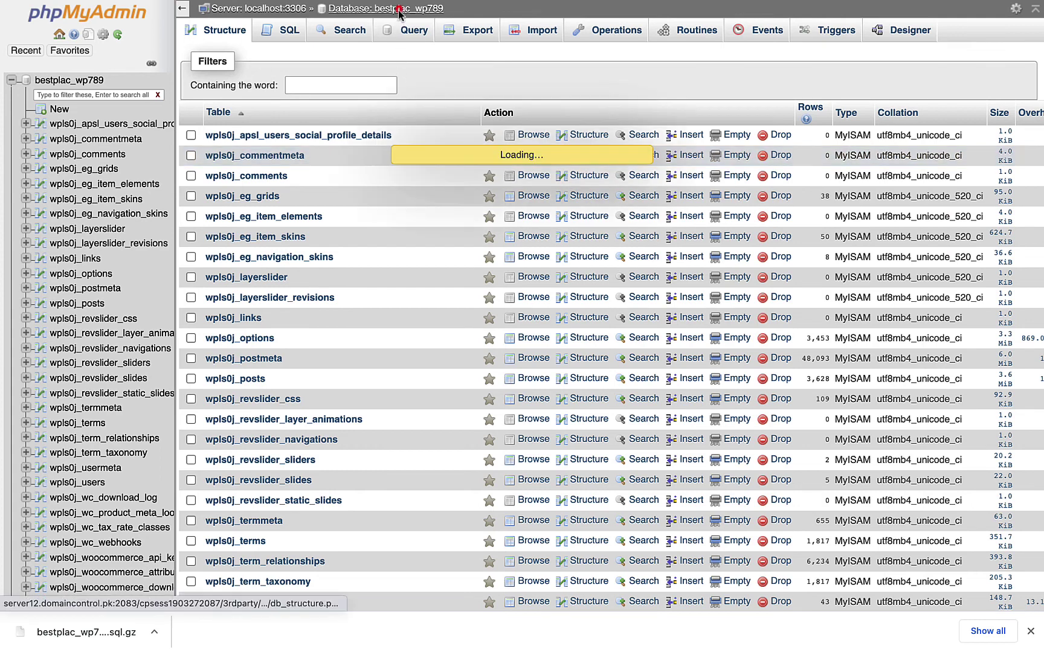
{"action": "left_click", "coordinate": [819, 184]}
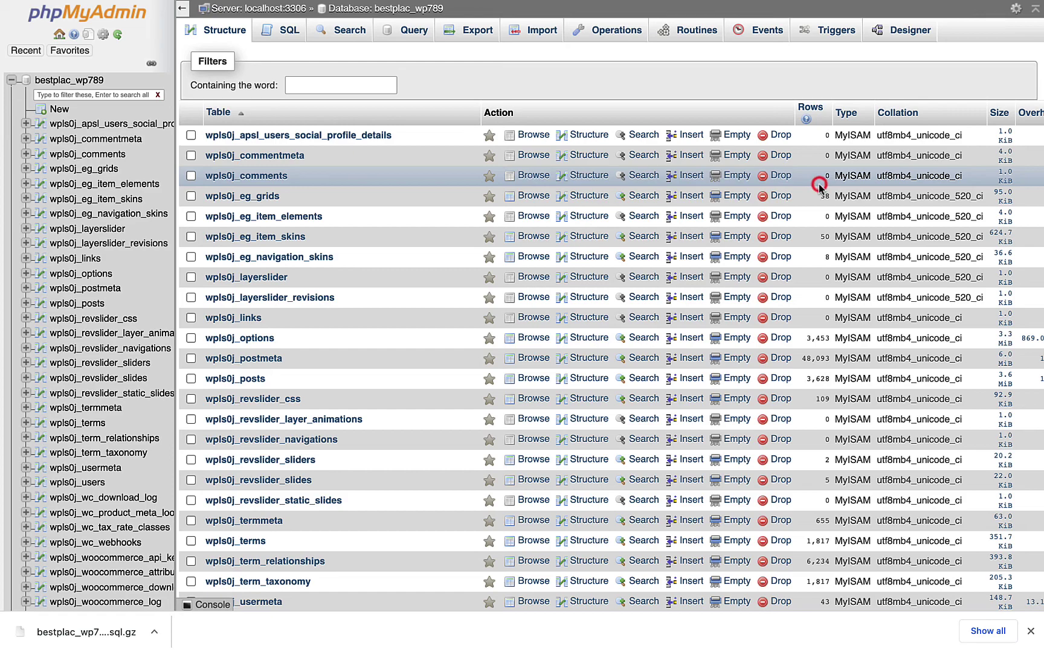
- Switch to WordPress admin and open Settings > Discussion
{"action": "key", "text": "ctrl+Left"}
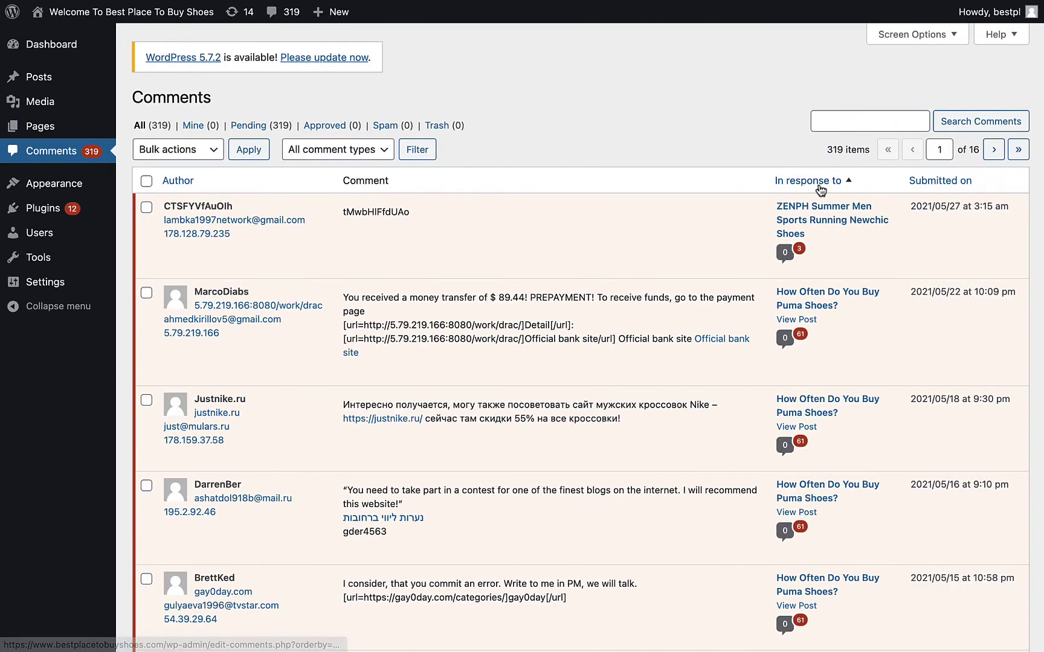
{"action": "mouse_move", "coordinate": [80, 286]}
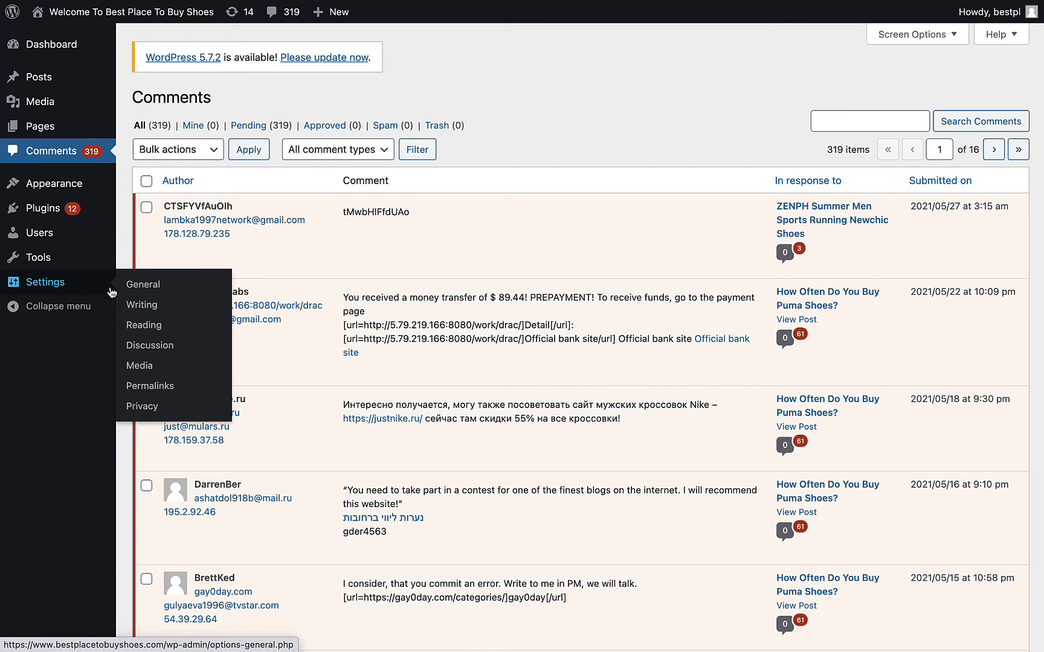
{"action": "left_click", "coordinate": [151, 346]}
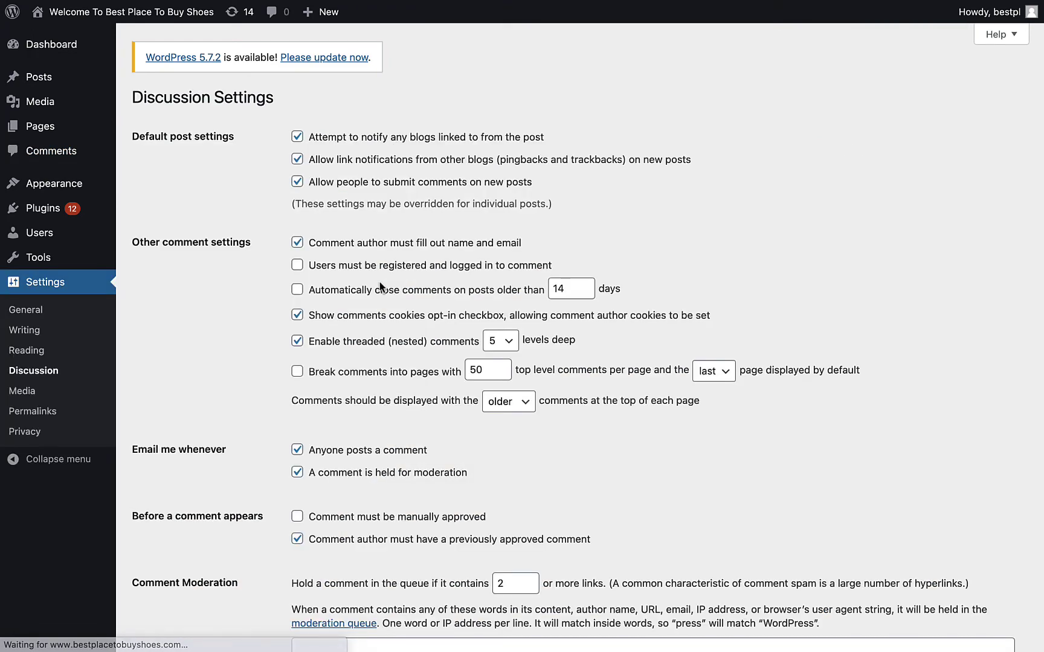
- Disable comments on new posts and new-comment emails, require registration and manual approval, then save
{"action": "left_click", "coordinate": [378, 188]}
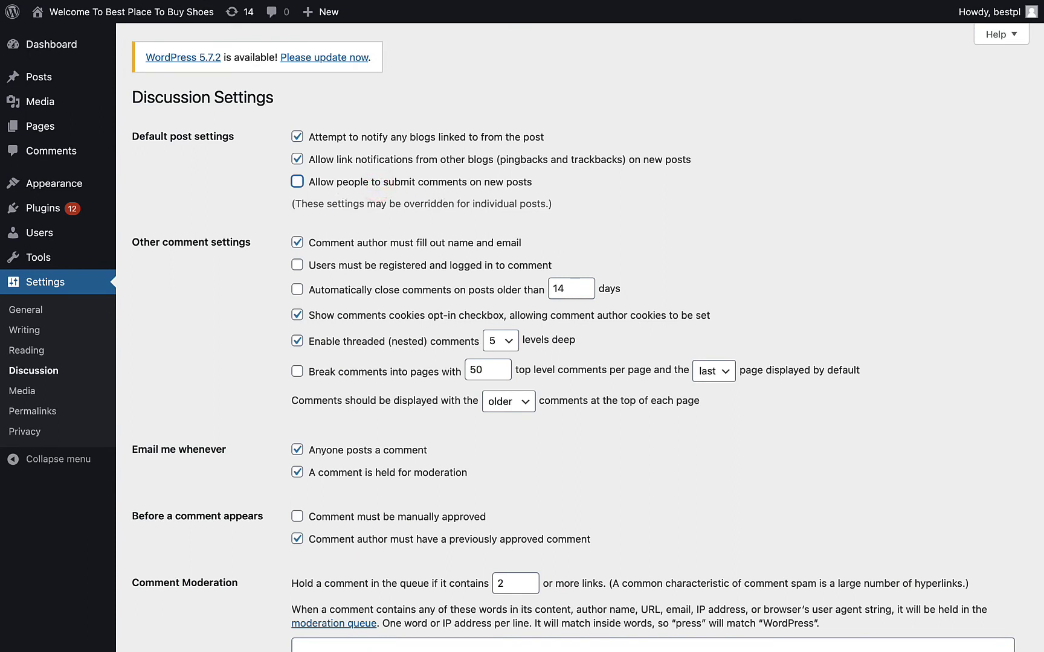
{"action": "left_click", "coordinate": [427, 266]}
{"action": "scroll", "coordinate": [460, 270], "scroll_direction": "down", "scroll_amount": 2}
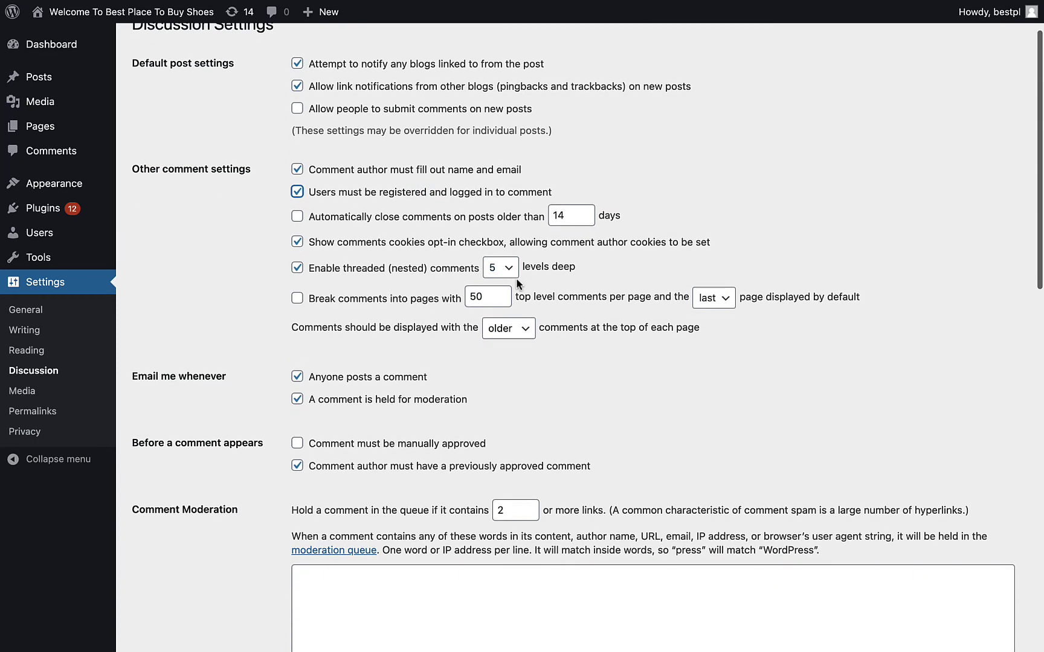
{"action": "left_click", "coordinate": [363, 375]}
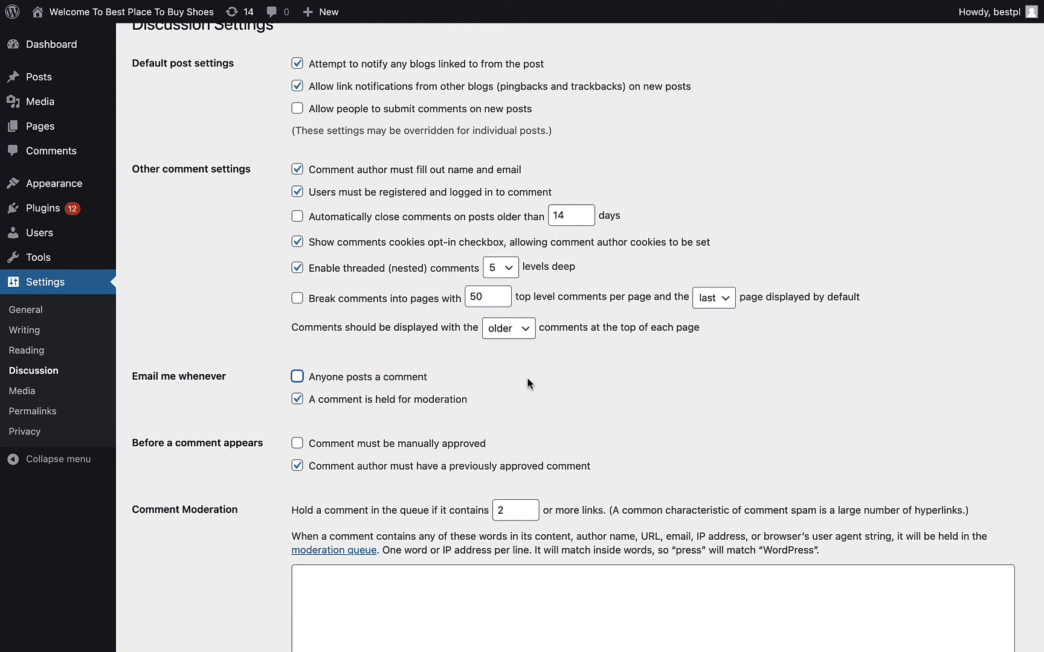
{"action": "left_click", "coordinate": [437, 443]}
{"action": "scroll", "coordinate": [501, 385], "scroll_direction": "down", "scroll_amount": 15}
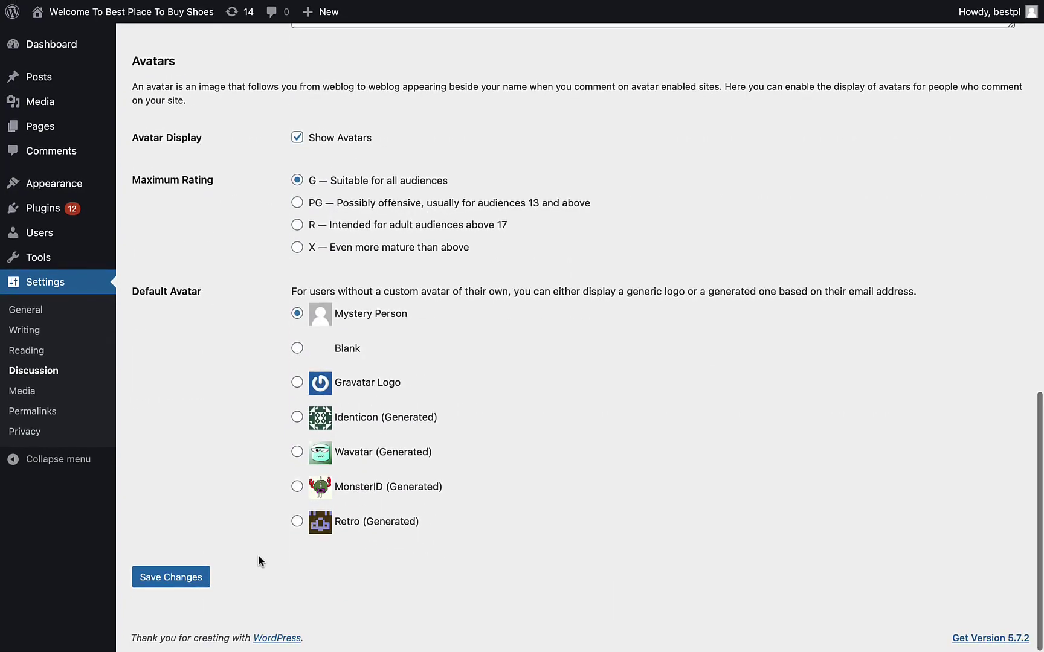
{"action": "left_click", "coordinate": [205, 576]}
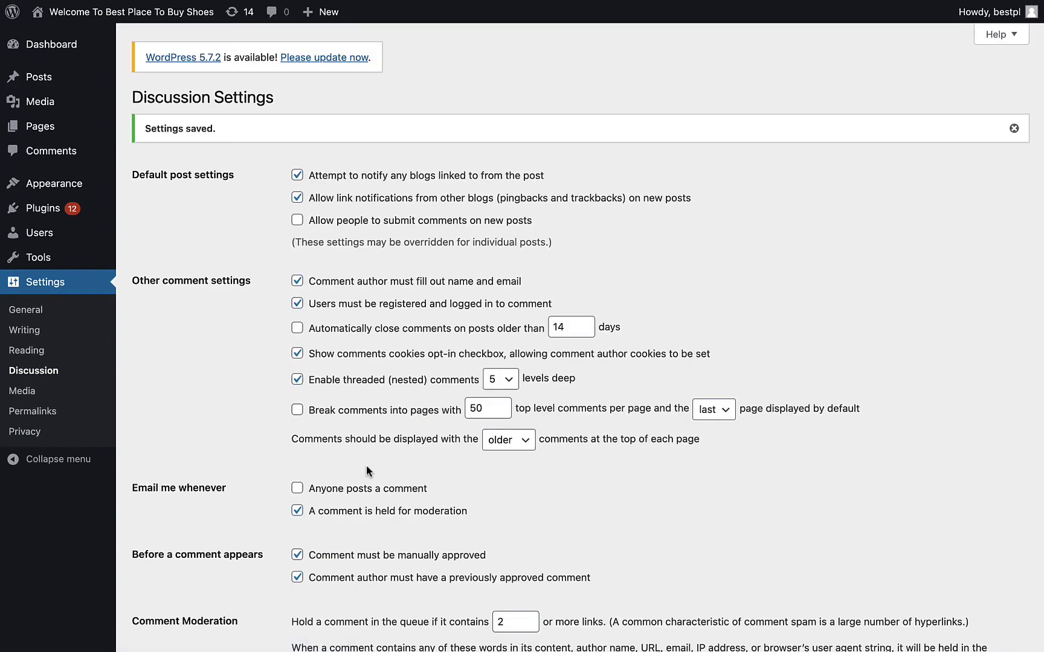
- Open the Installed Plugins page from the Plugins menu
{"action": "mouse_move", "coordinate": [16, 45]}
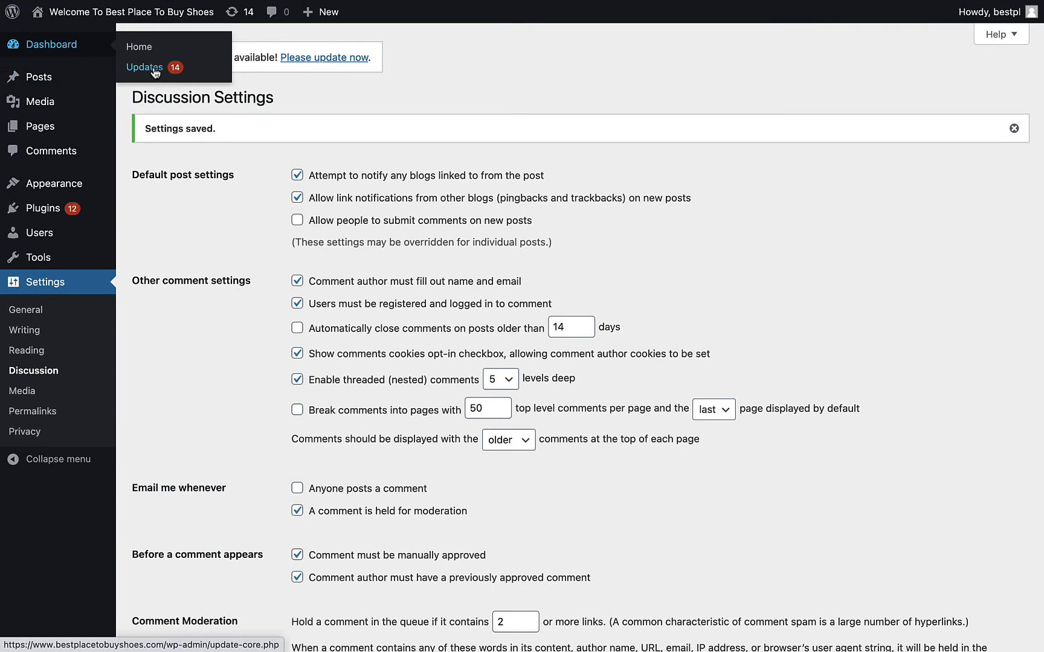
{"action": "left_click", "coordinate": [358, 87]}
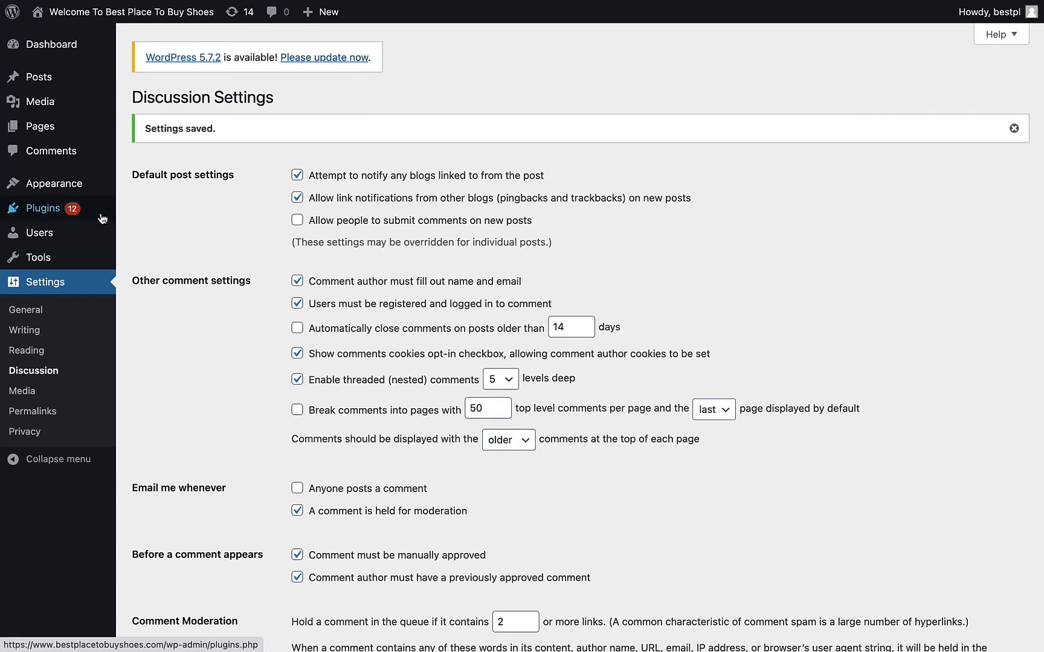
{"action": "mouse_move", "coordinate": [102, 219]}
{"action": "left_click", "coordinate": [179, 219]}
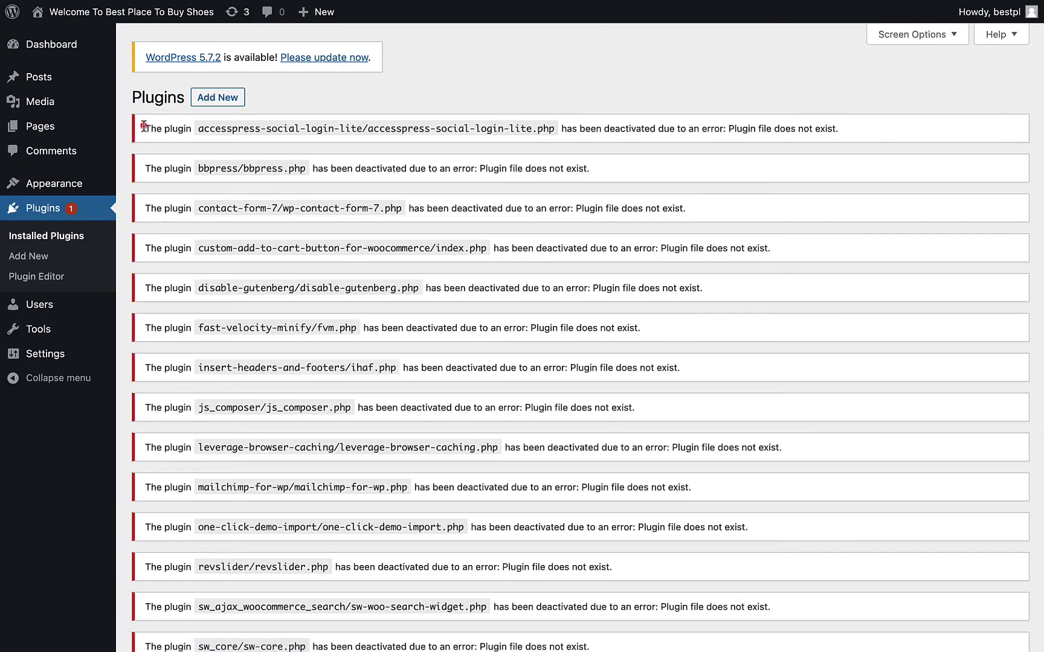
- Select the text of all deactivated-plugin error notices, then open Themes in a new tab
{"action": "left_click_drag", "start_coordinate": [140, 130], "coordinate": [309, 295]}
{"action": "left_click_drag", "start_coordinate": [575, 530], "coordinate": [583, 539]}
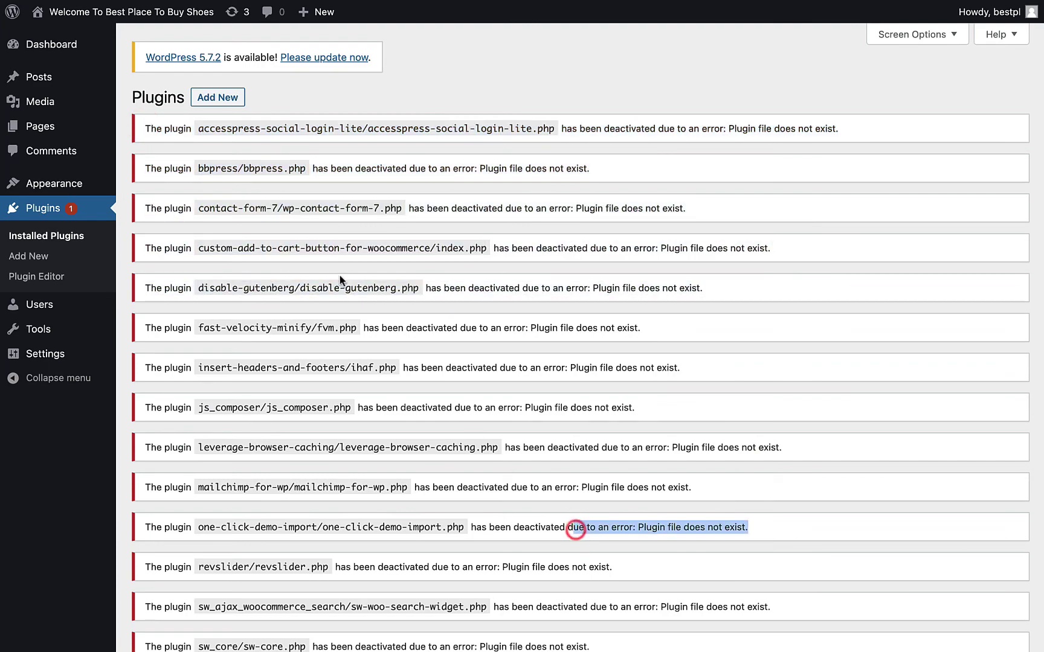
{"action": "left_click", "coordinate": [310, 261]}
{"action": "left_click_drag", "start_coordinate": [142, 123], "coordinate": [681, 482]}
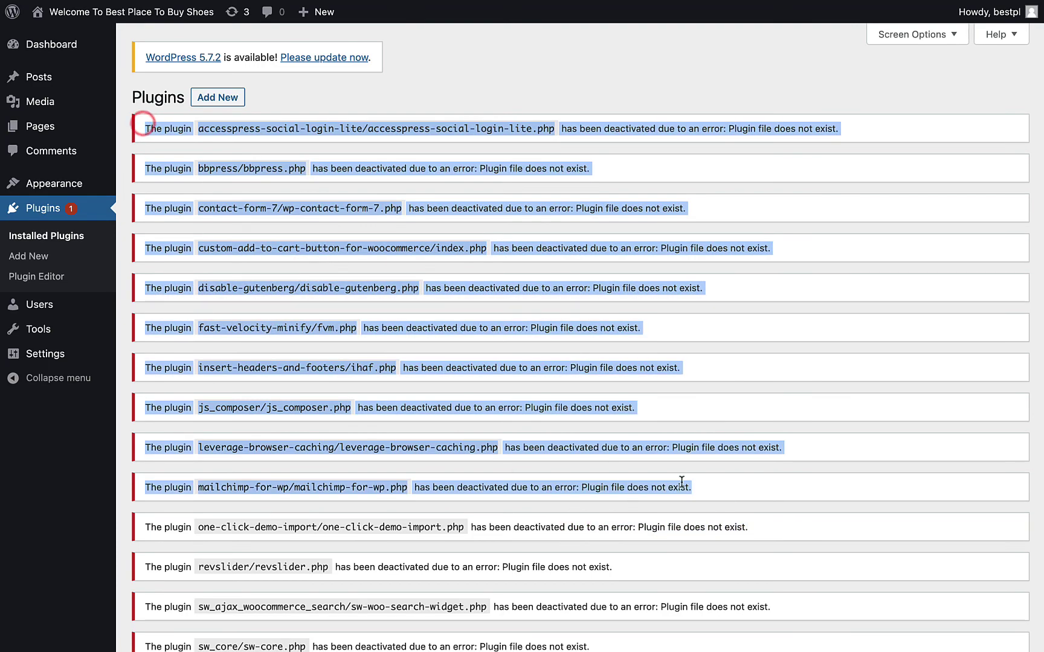
{"action": "scroll", "coordinate": [681, 481], "scroll_direction": "down", "scroll_amount": 10}
{"action": "scroll", "coordinate": [527, 348], "scroll_direction": "up", "scroll_amount": 2}
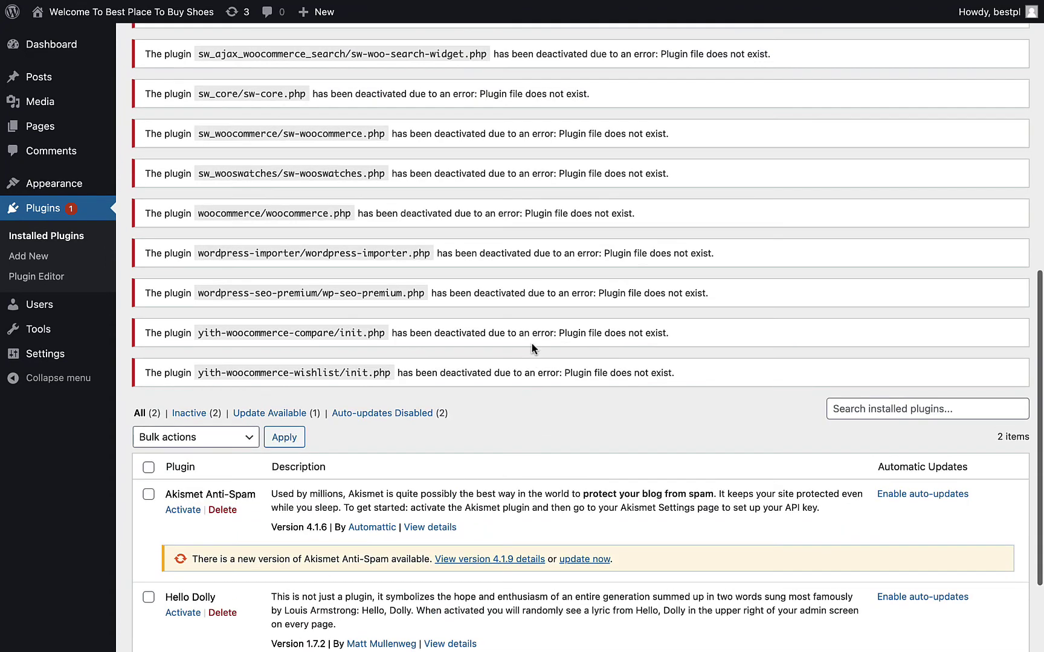
{"action": "left_click", "coordinate": [687, 378], "text": "shift"}
{"action": "scroll", "coordinate": [464, 326], "scroll_direction": "up", "scroll_amount": 1}
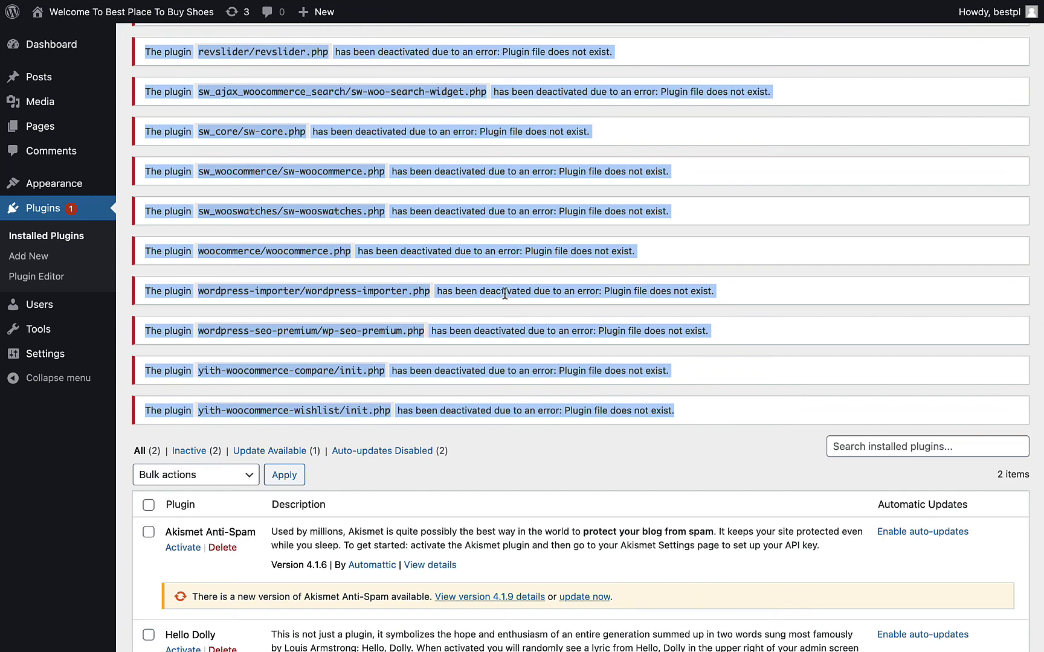
{"action": "mouse_move", "coordinate": [78, 184]}
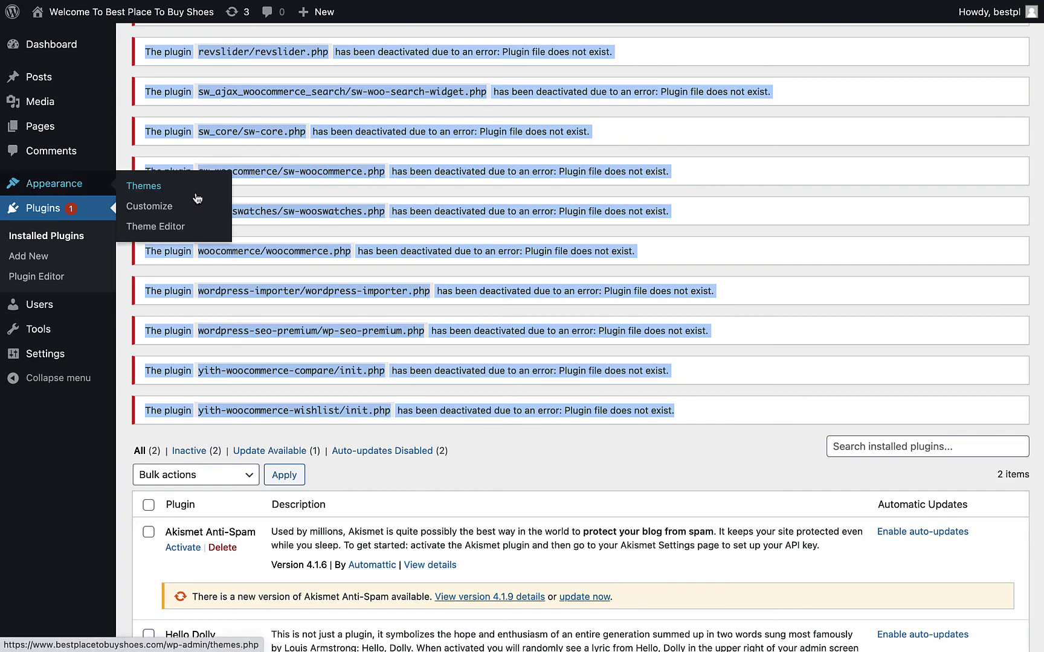
{"action": "right_click", "coordinate": [178, 195]}
- Open the Themes page and follow its link to the WordPress Updates page
{"action": "left_click", "coordinate": [241, 199]}
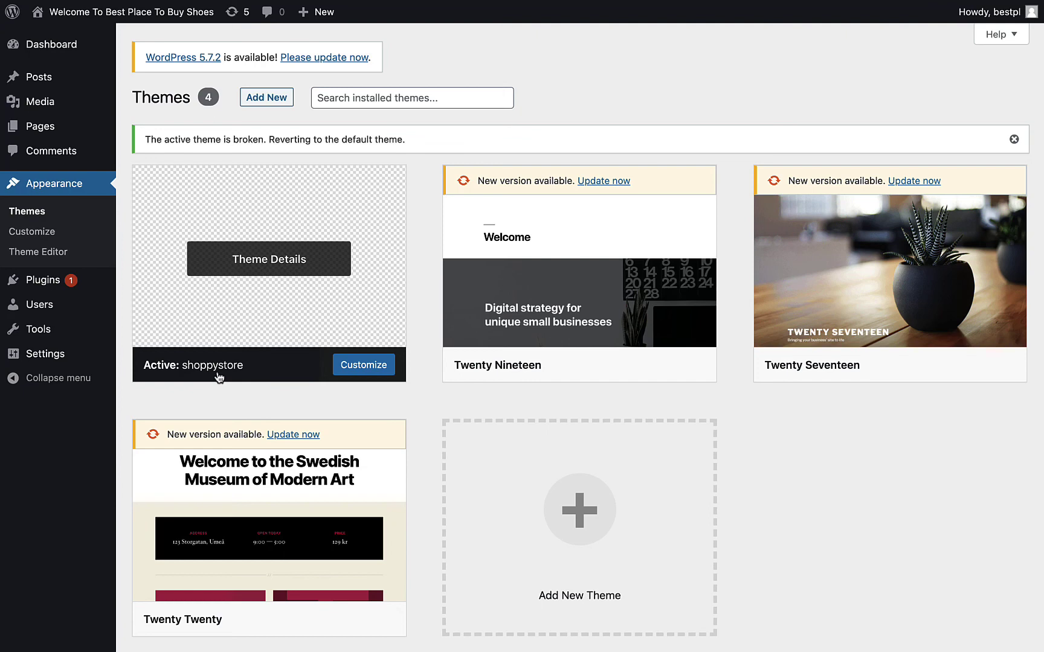
{"action": "left_click", "coordinate": [349, 56]}
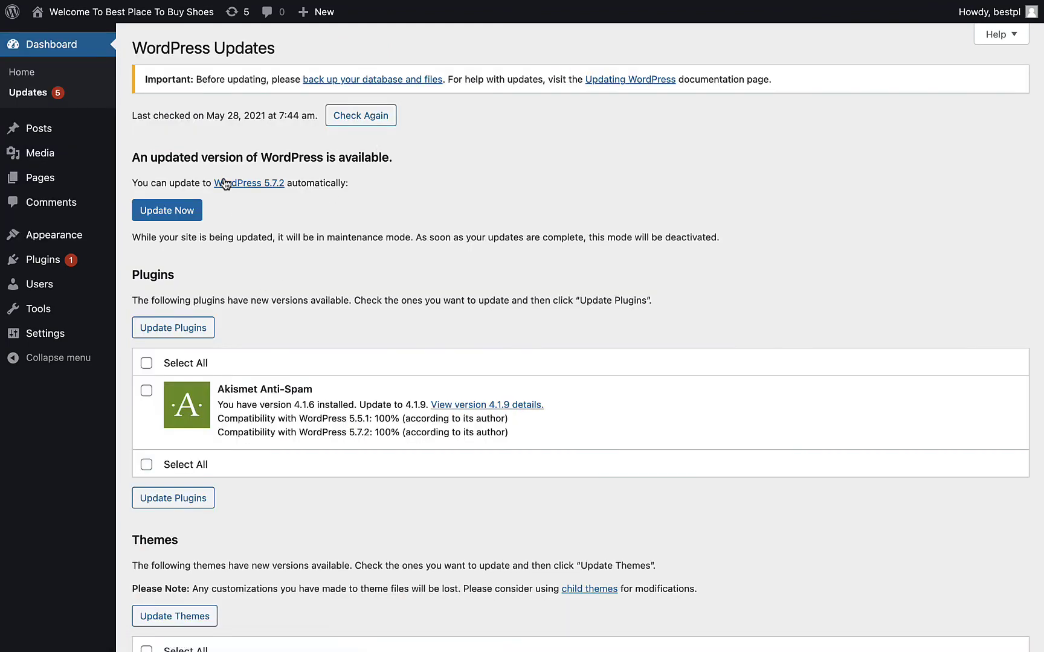
- Start the WordPress 5.7.2 update and select all plugins (Akismet Anti-Spam) and all themes
{"action": "left_click", "coordinate": [189, 211]}
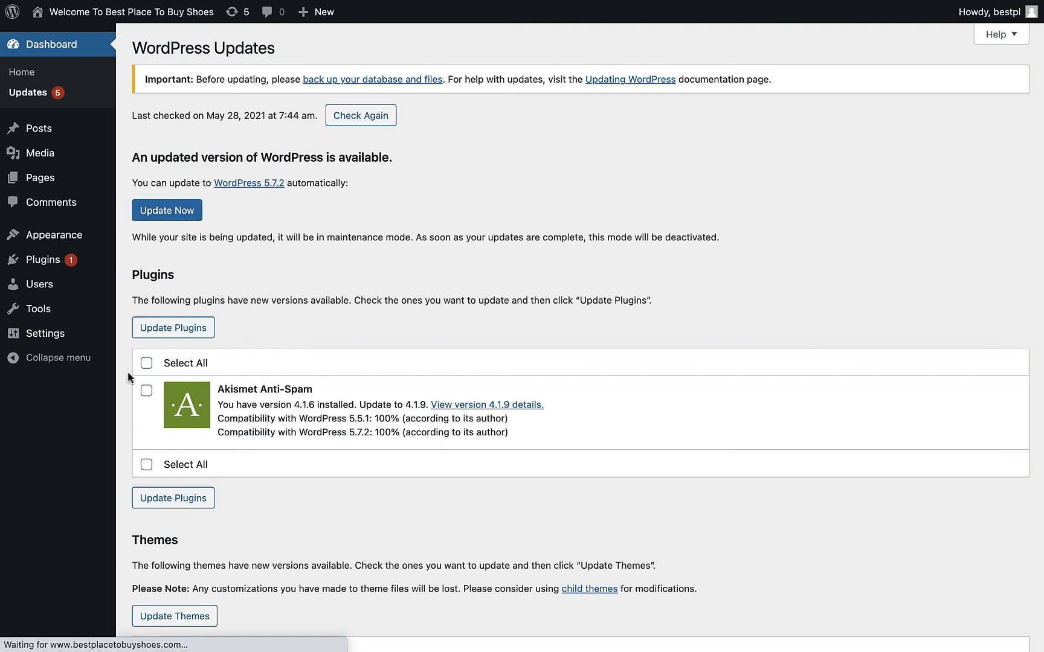
{"action": "left_click", "coordinate": [145, 362]}
{"action": "scroll", "coordinate": [167, 348], "scroll_direction": "down", "scroll_amount": 5}
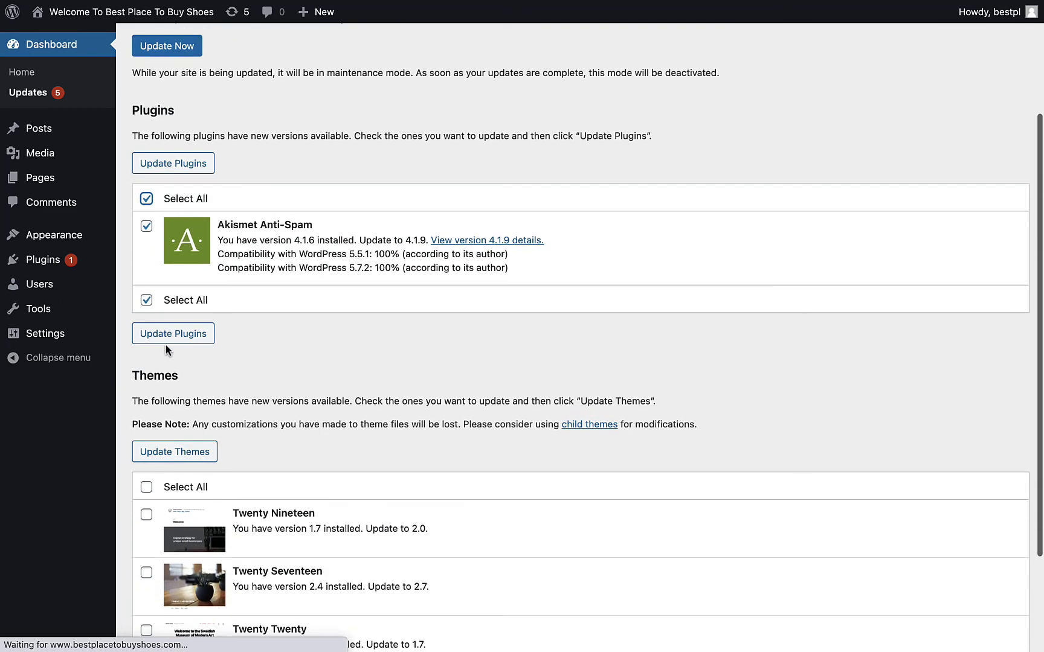
{"action": "left_click", "coordinate": [166, 345]}
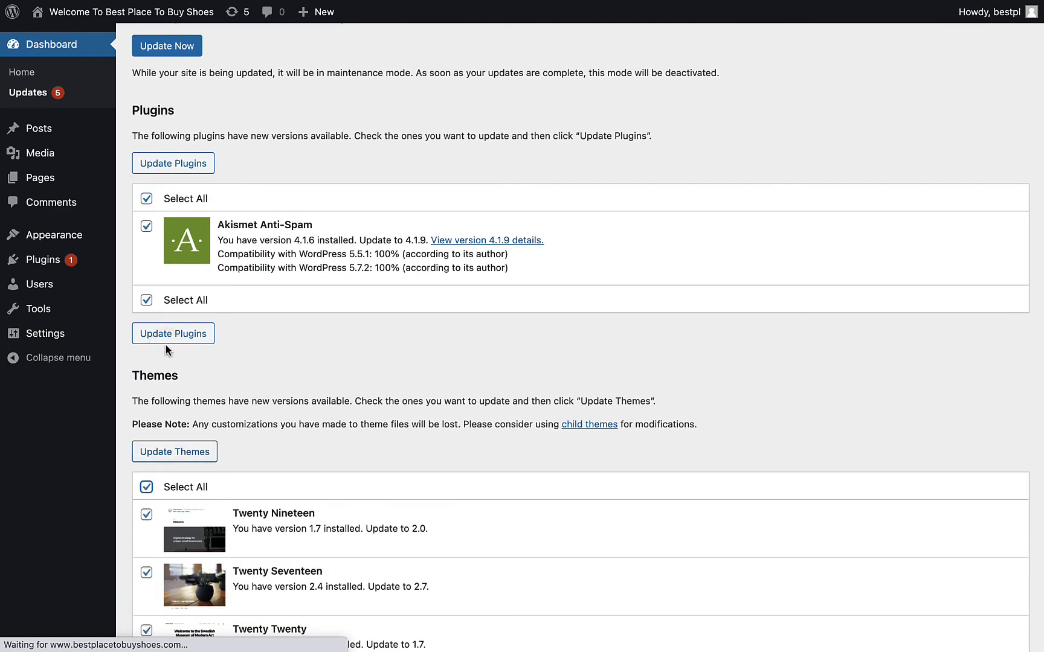
{"action": "scroll", "coordinate": [165, 349], "scroll_direction": "up", "scroll_amount": 5}
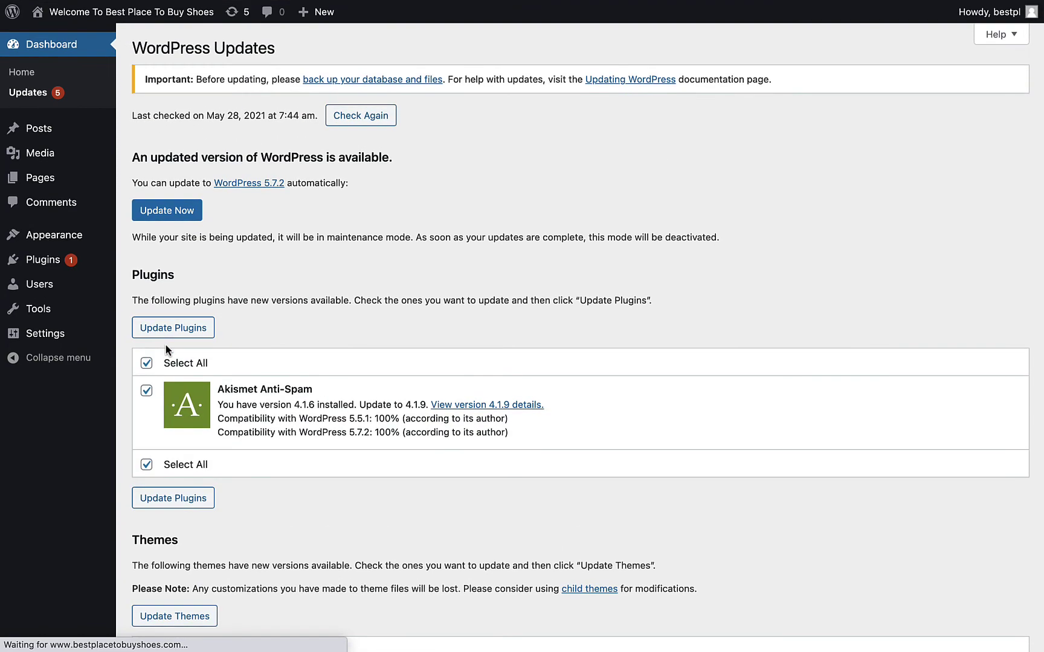